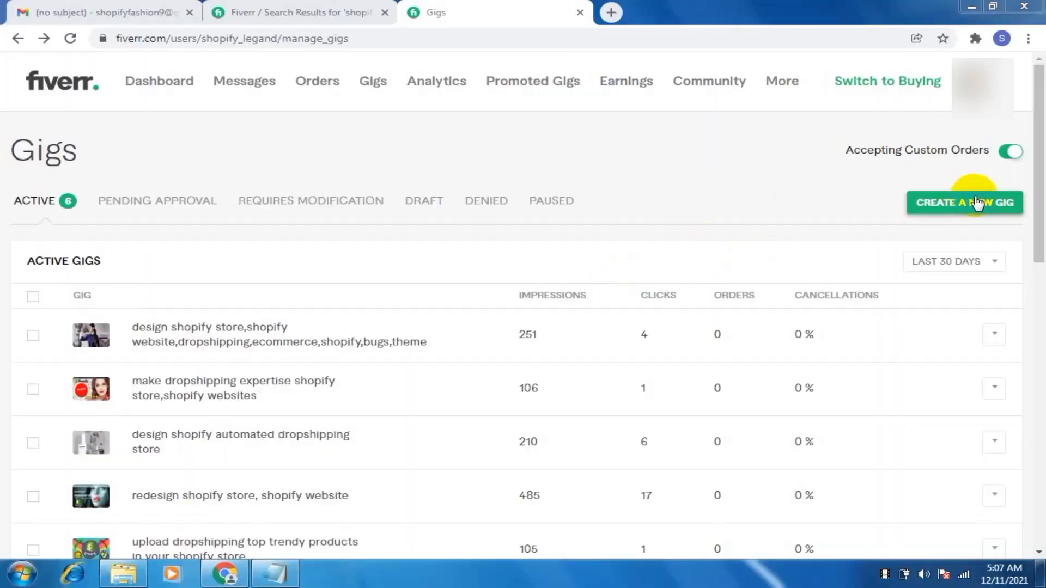
# Step: Start creating a new gig from the Gigs page
pyautogui.scroll(-1, 1042, 200)
pyautogui.scroll(-1, 1042, 200)
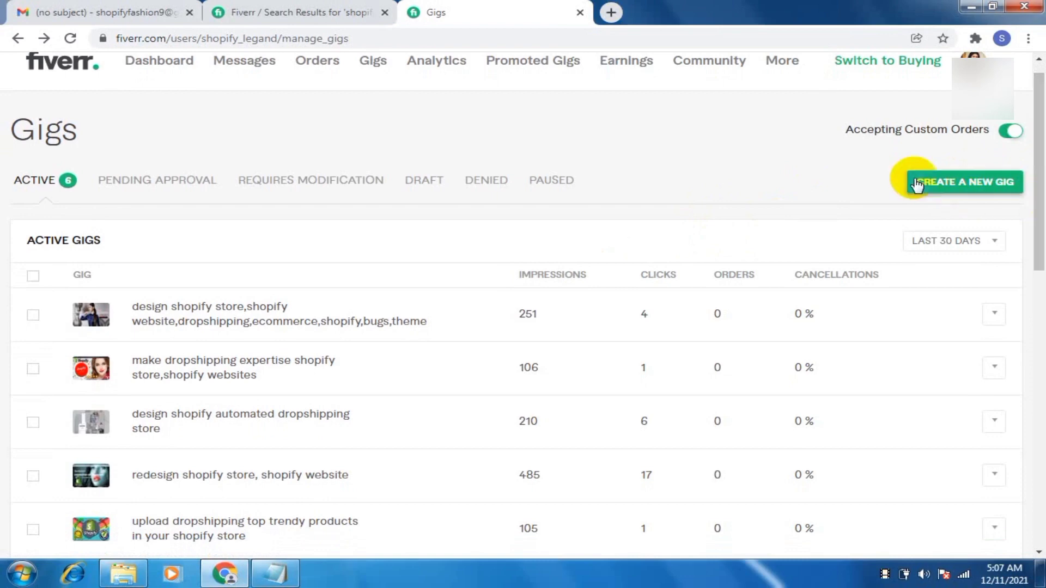
pyautogui.click(945, 185)
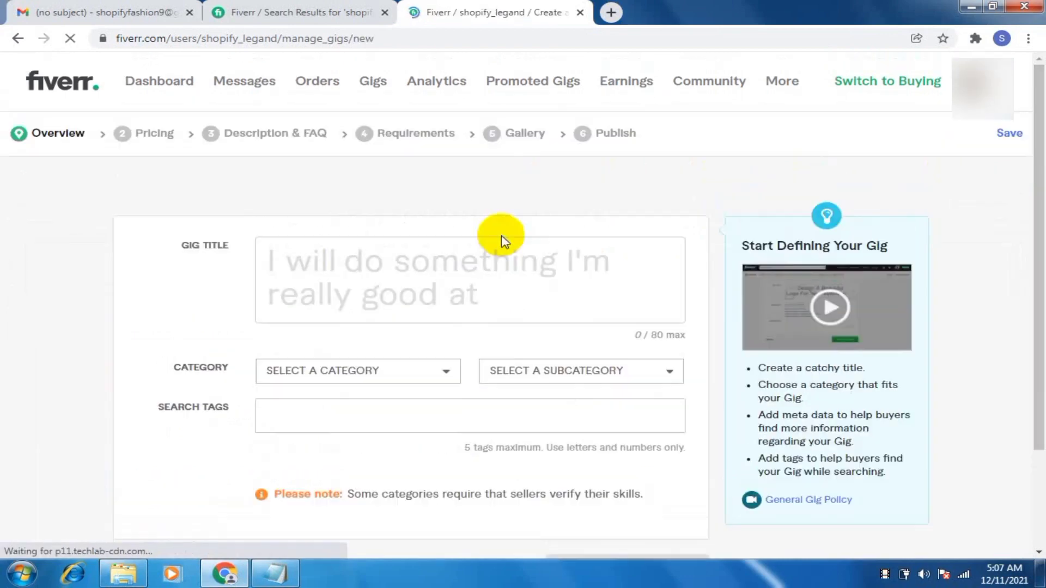
# Step: Enter the gig title "design and redesign shopify website,shopify ecommerce store"
pyautogui.click(526, 243)
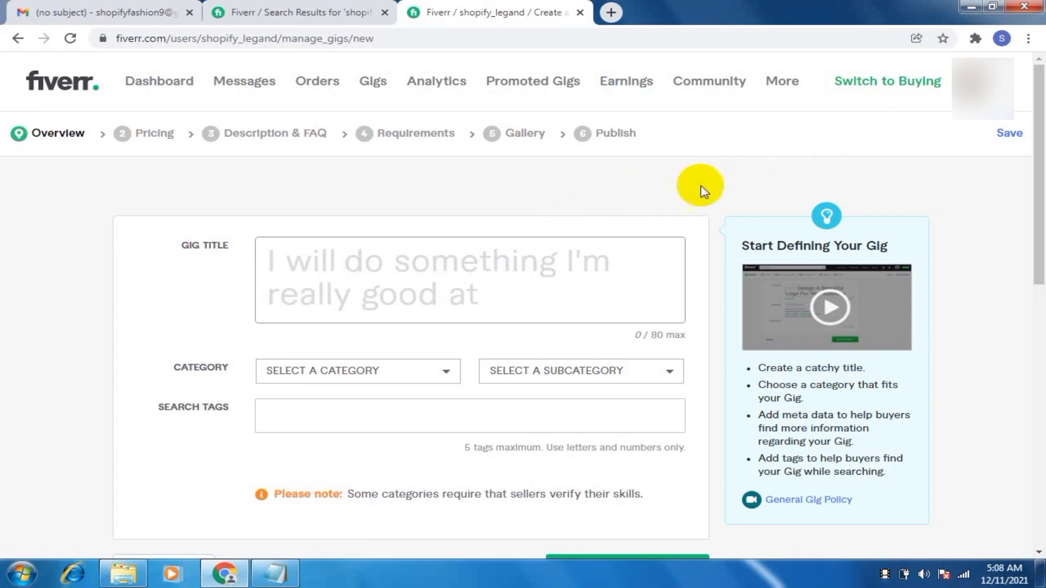
pyautogui.moveTo(1030, 199); pyautogui.dragTo(1040, 219)
pyautogui.click(626, 229)
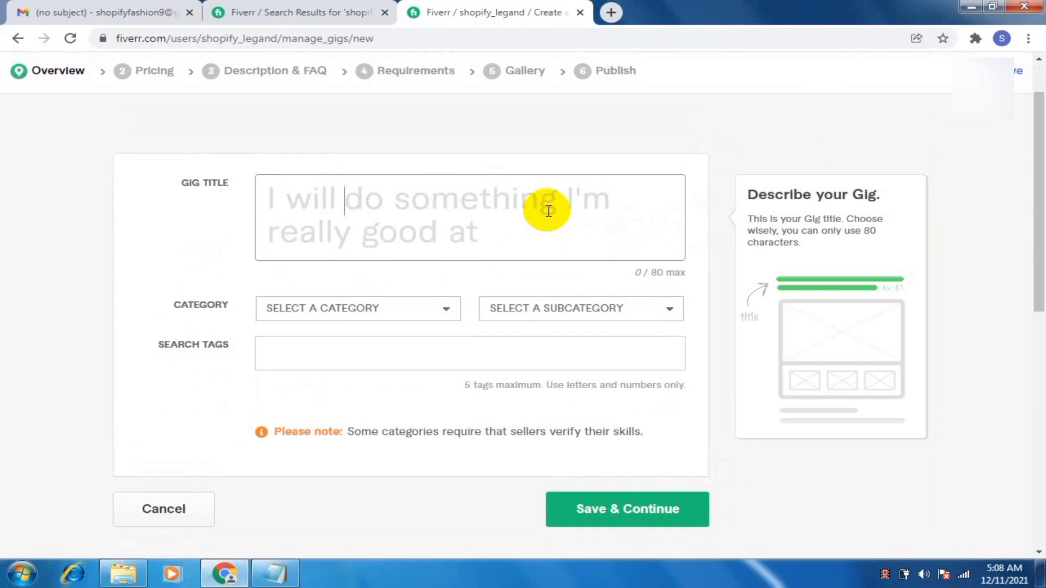
pyautogui.write('de')
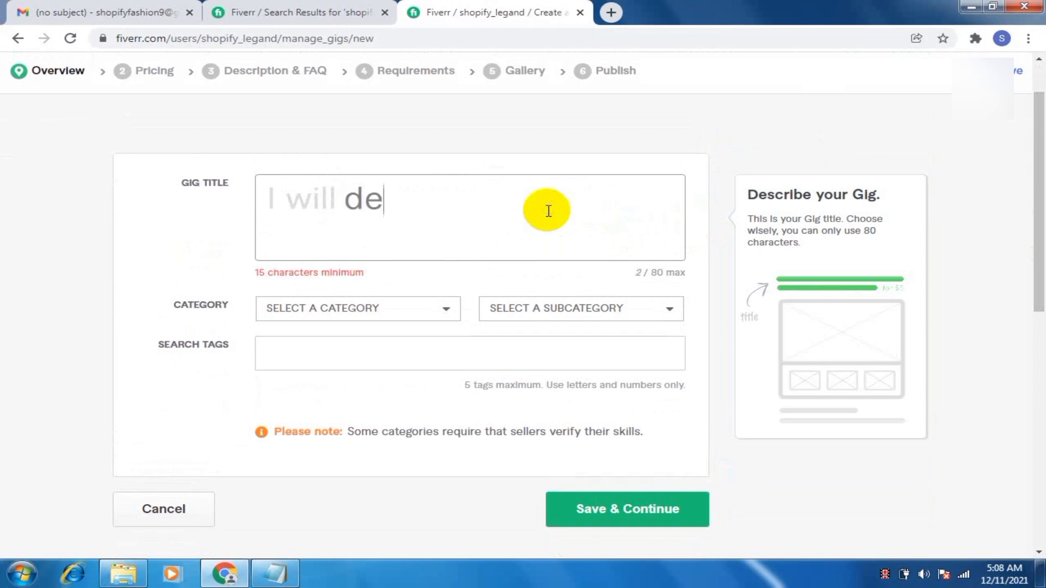
pyautogui.write('sugn ')
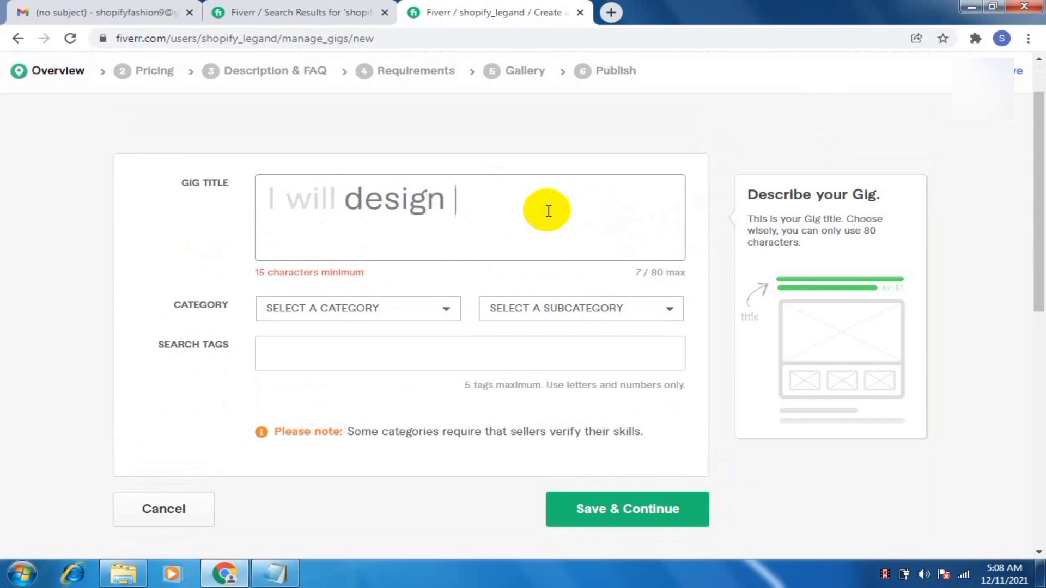
pyautogui.write('and')
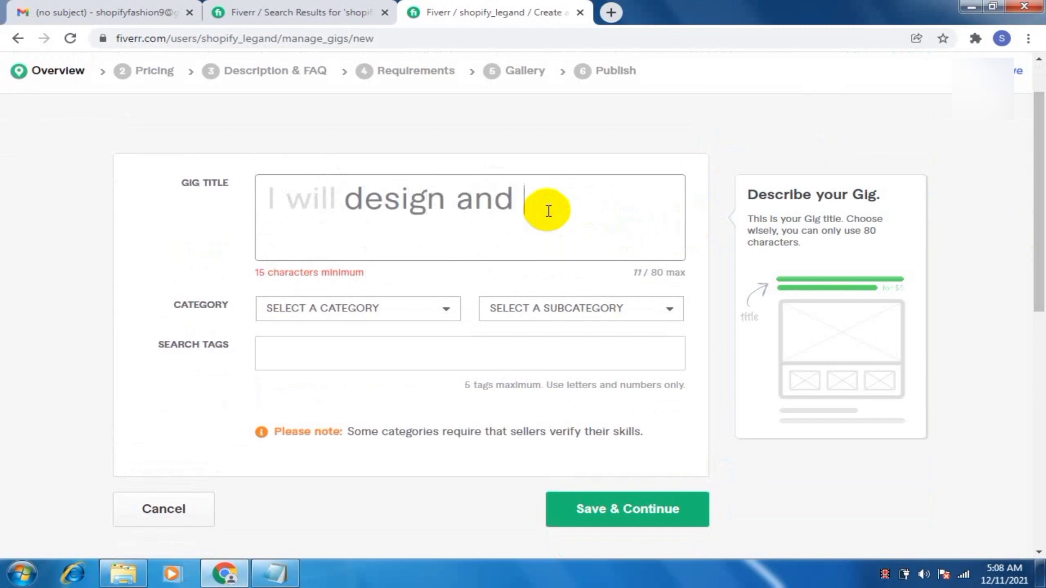
pyautogui.write(' redesign s')
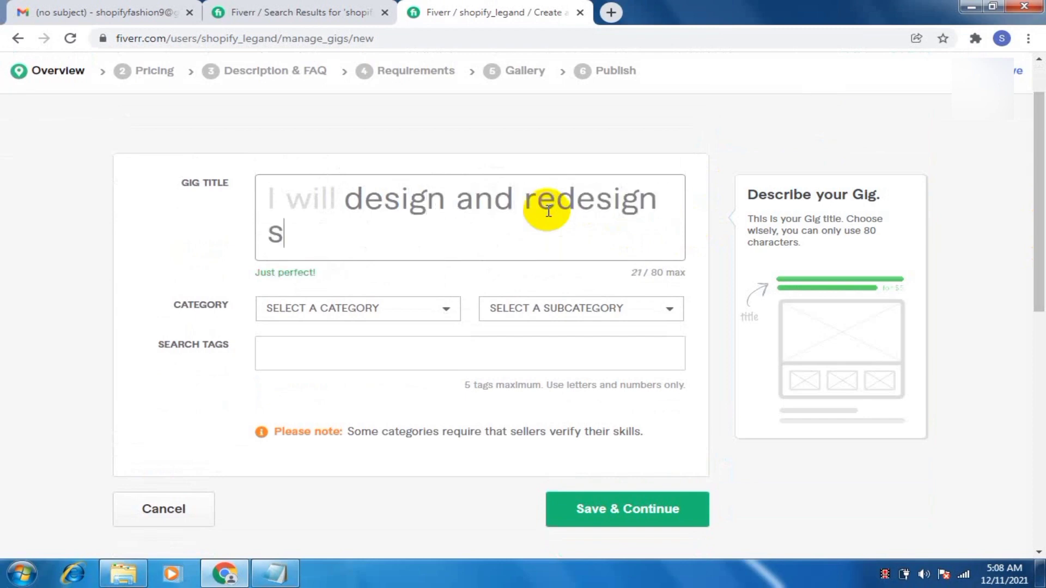
pyautogui.write('hopify w')
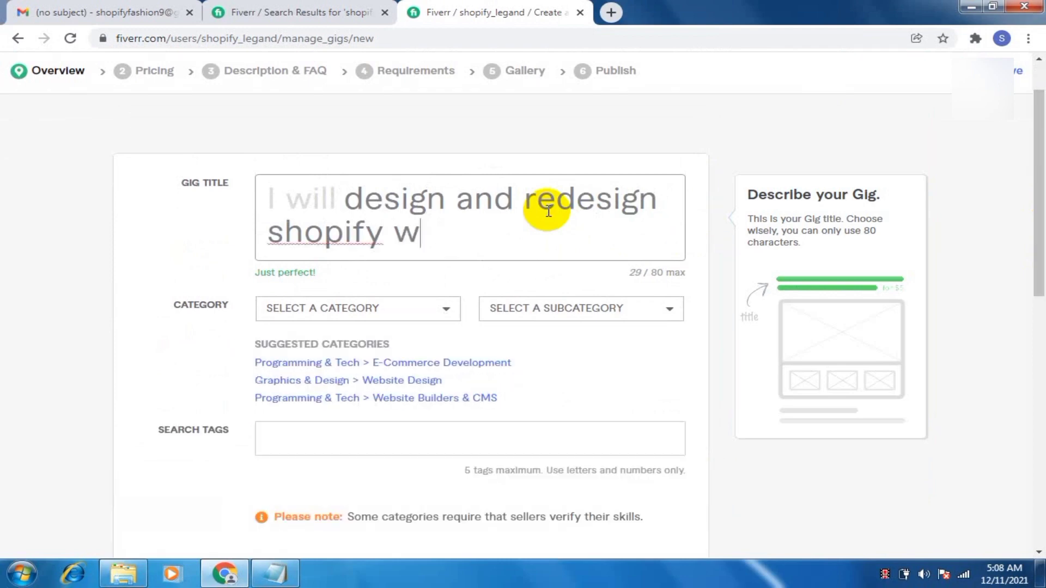
pyautogui.write('eebsite')
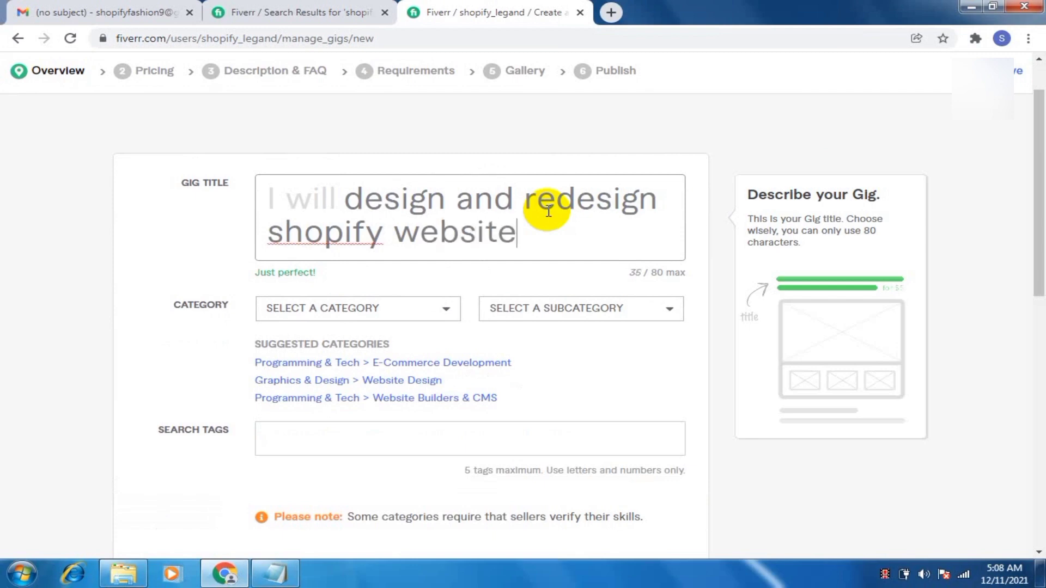
pyautogui.write(',shopify ')
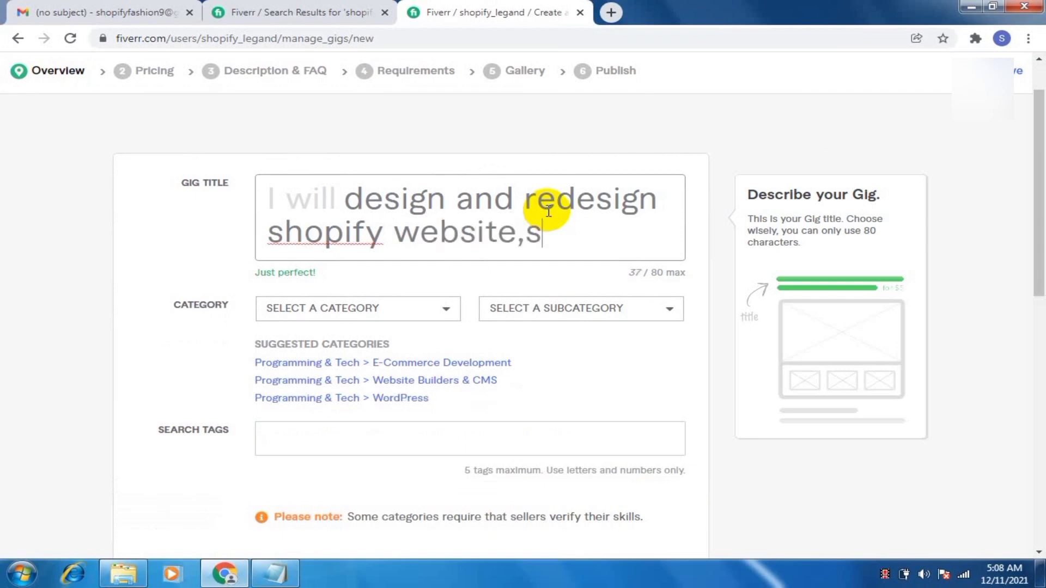
pyautogui.write('e')
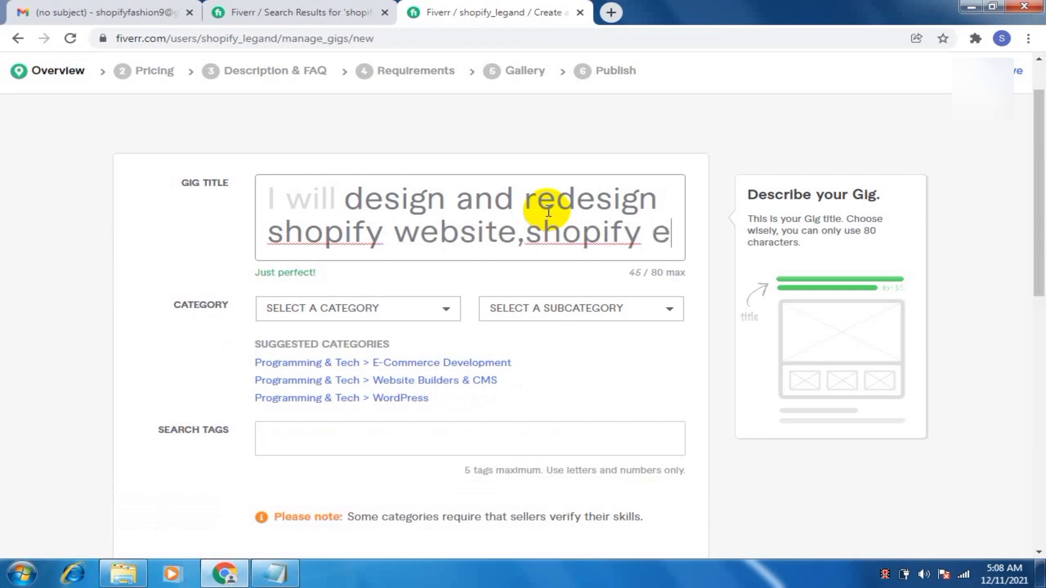
pyautogui.write('commerce ')
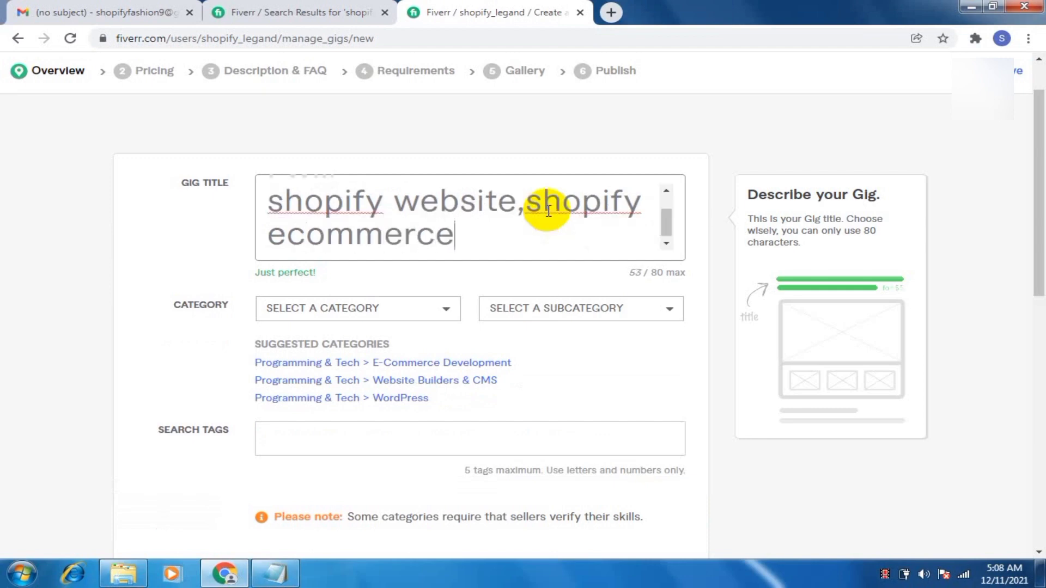
pyautogui.write('store')
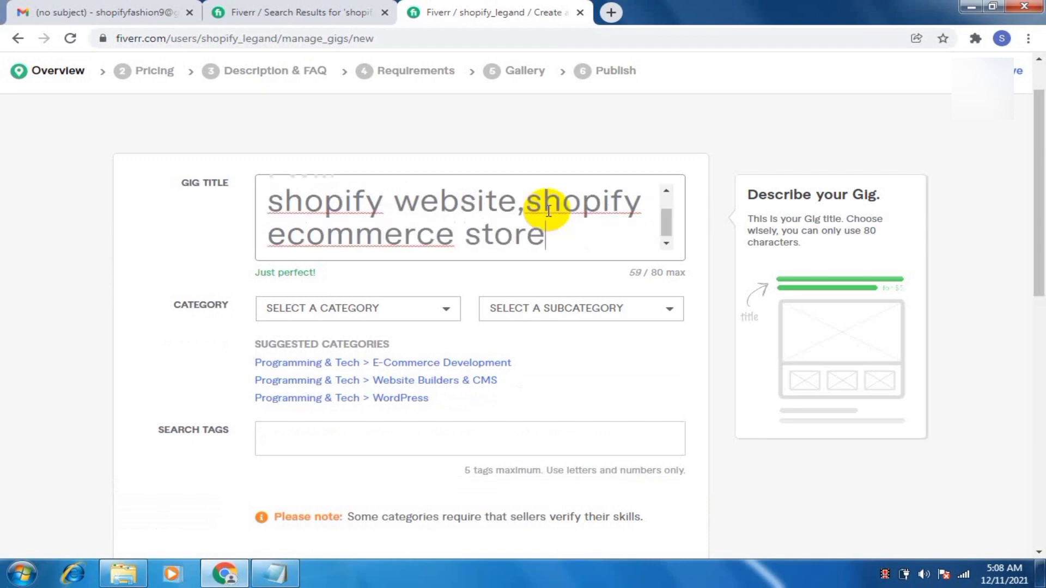
# Step: Set the gig's category to Programming & Tech and its subcategory to E-Commerce Development
pyautogui.click(442, 317)
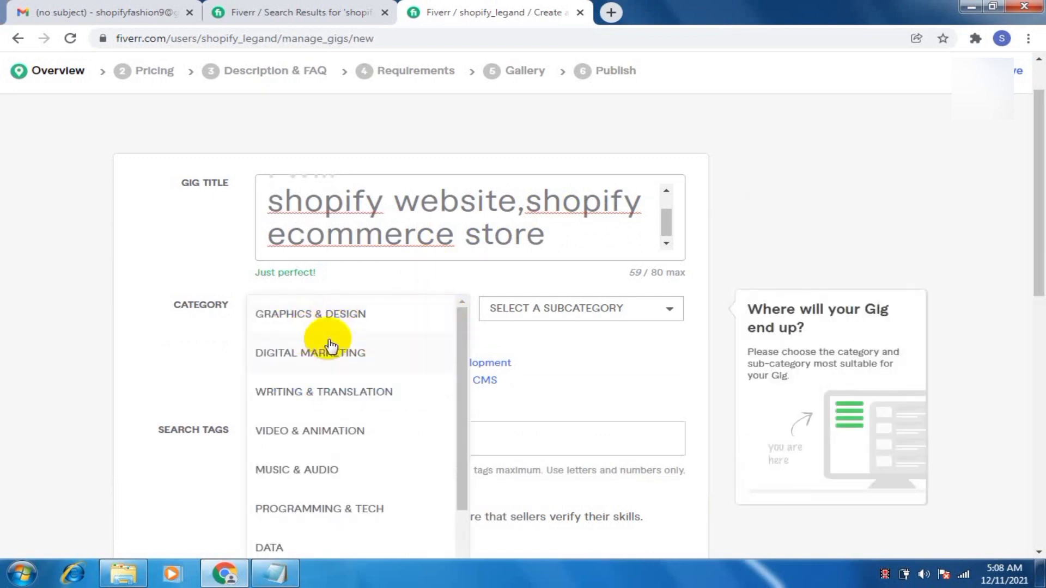
pyautogui.click(354, 509)
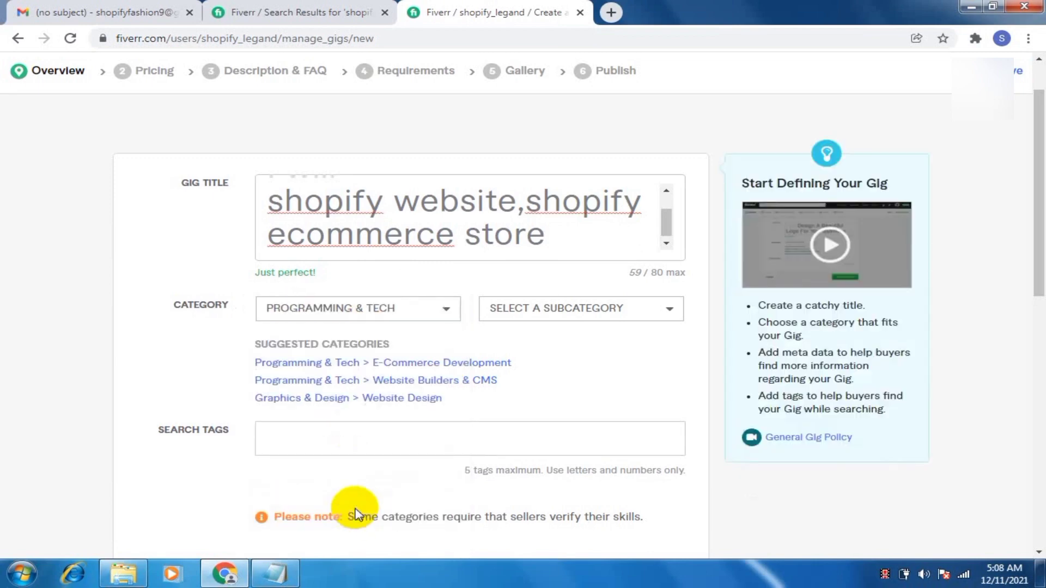
pyautogui.click(590, 309)
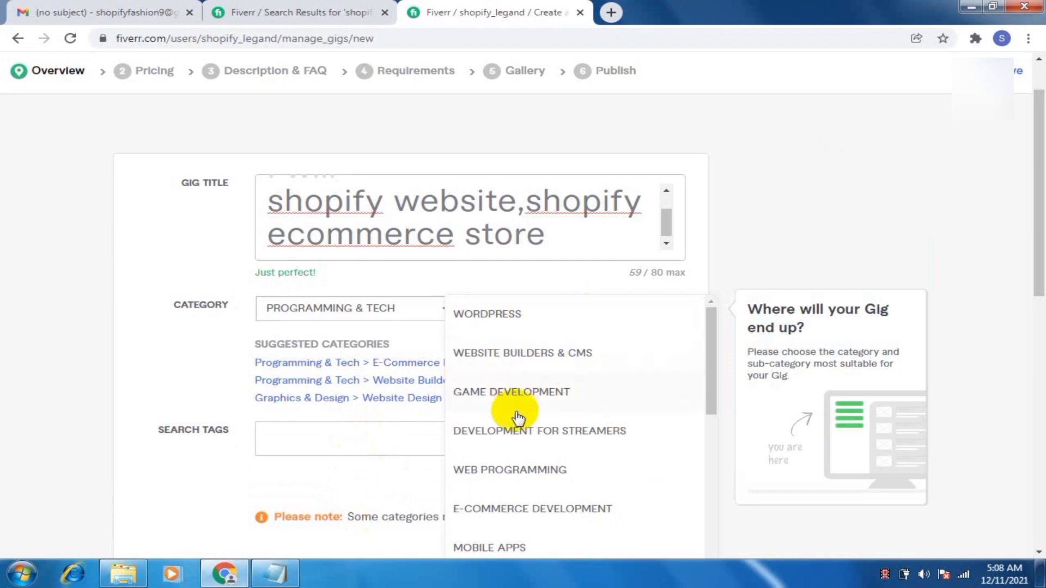
pyautogui.click(534, 506)
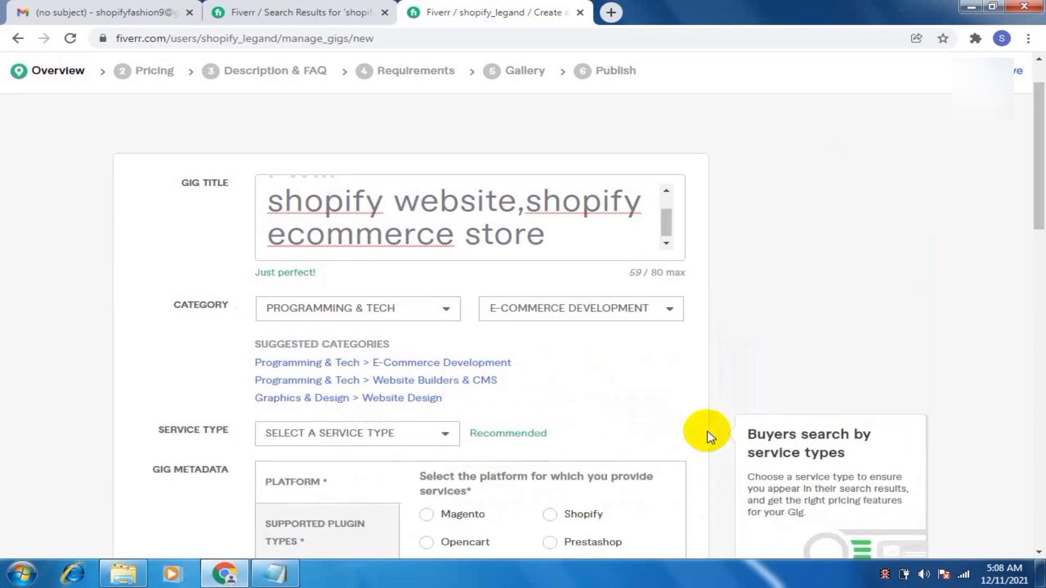
# Step: Set the service type to Full Website Creation and choose Shopify as the platform in the gig metadata
pyautogui.moveTo(1045, 213); pyautogui.dragTo(1042, 278)
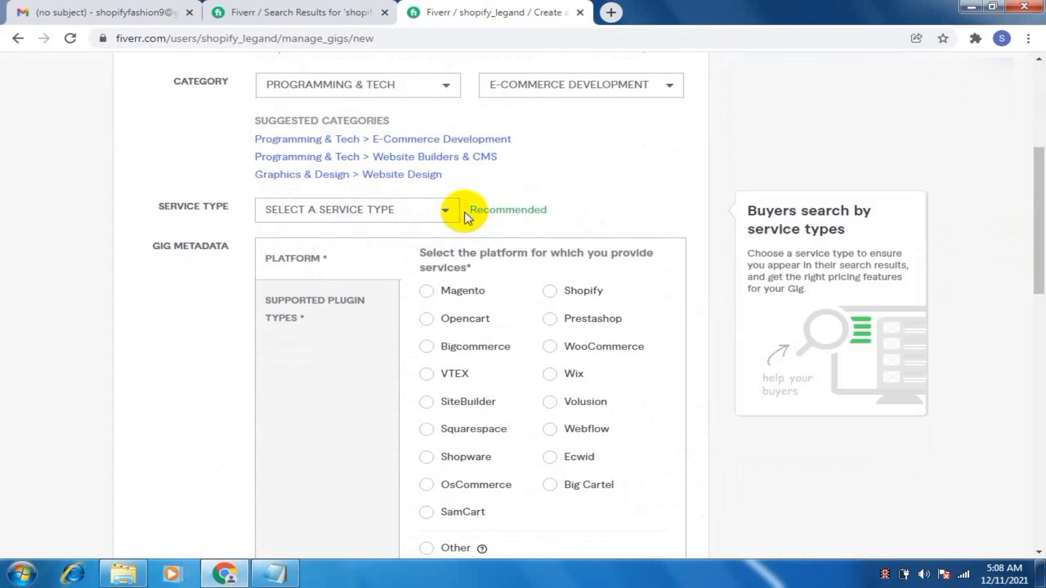
pyautogui.click(444, 210)
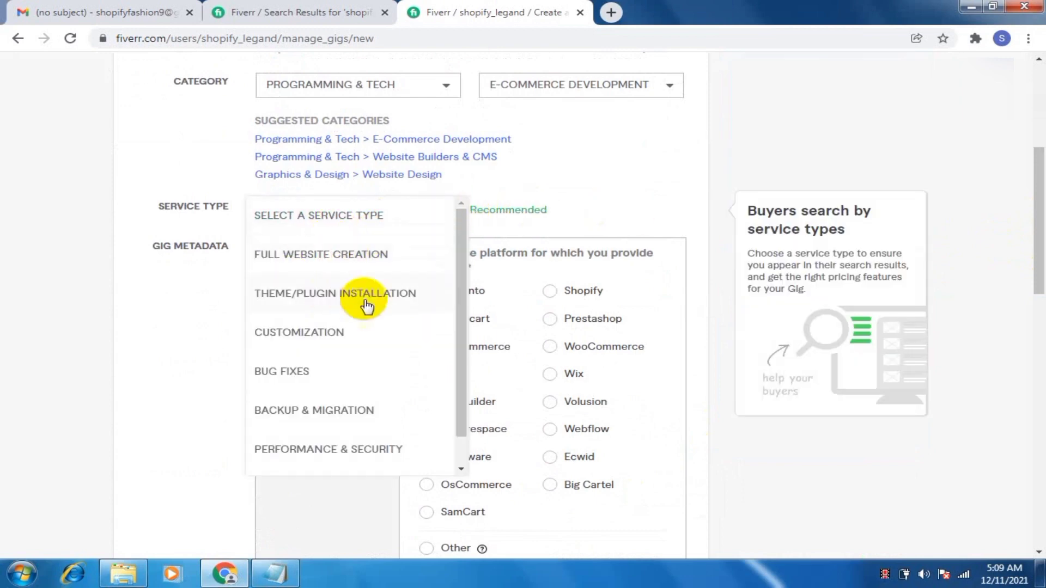
pyautogui.click(339, 254)
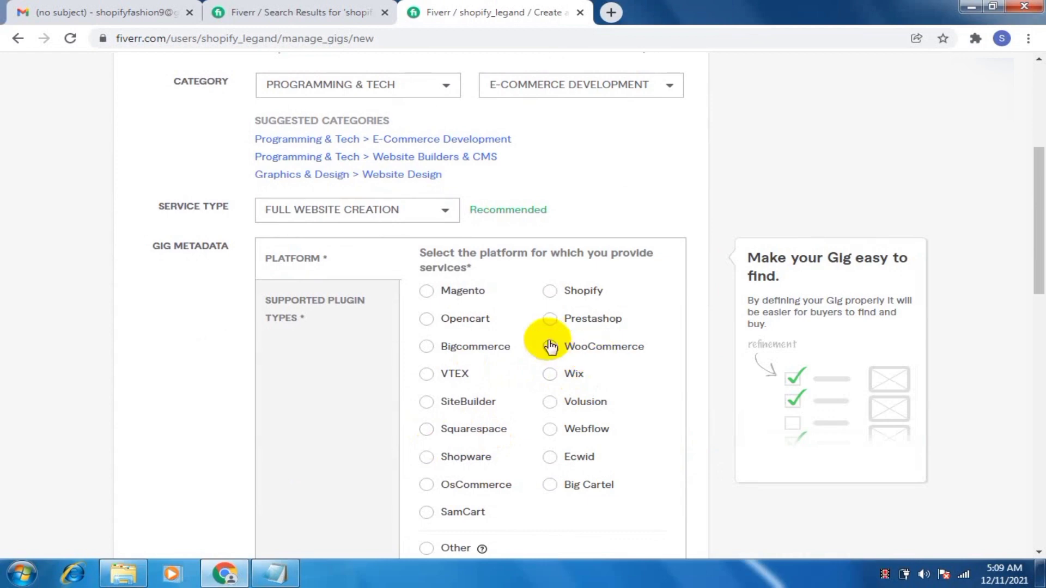
pyautogui.click(553, 294)
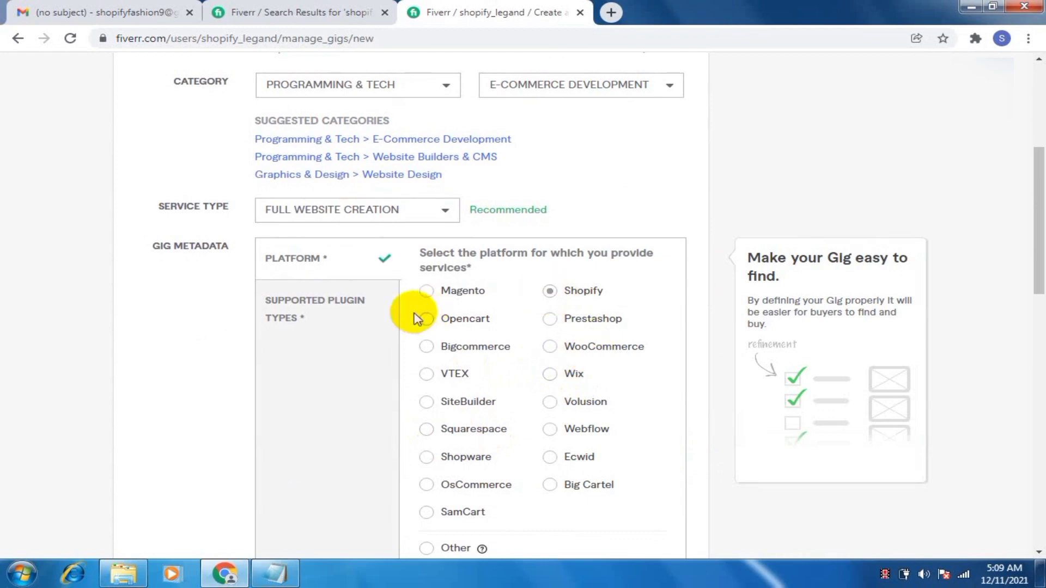
# Step: Mark Marketing, Payment, Analytics and Shipping as the supported plugin types in the gig metadata
pyautogui.click(305, 299)
pyautogui.click(428, 279)
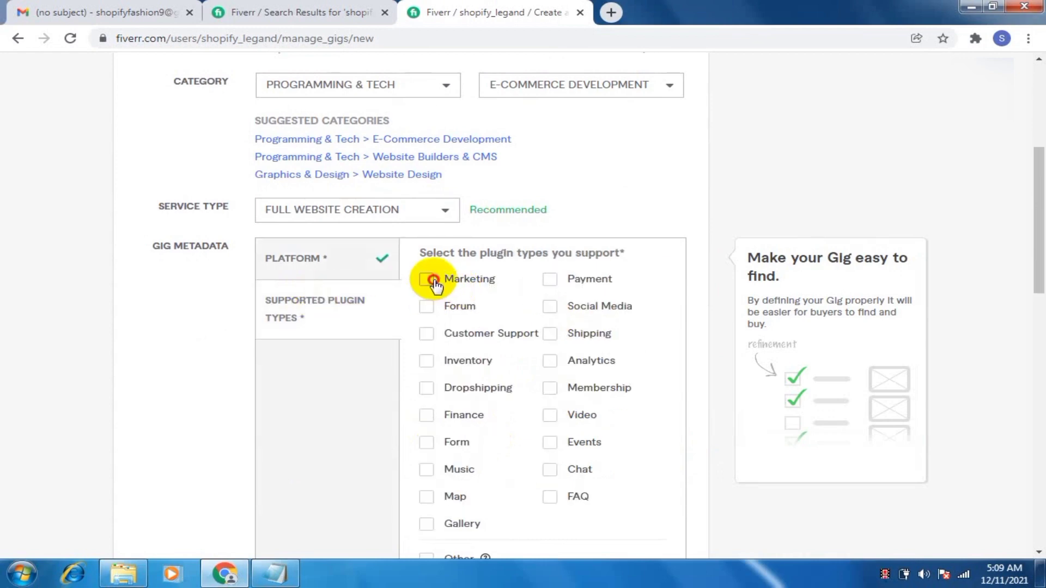
pyautogui.click(550, 280)
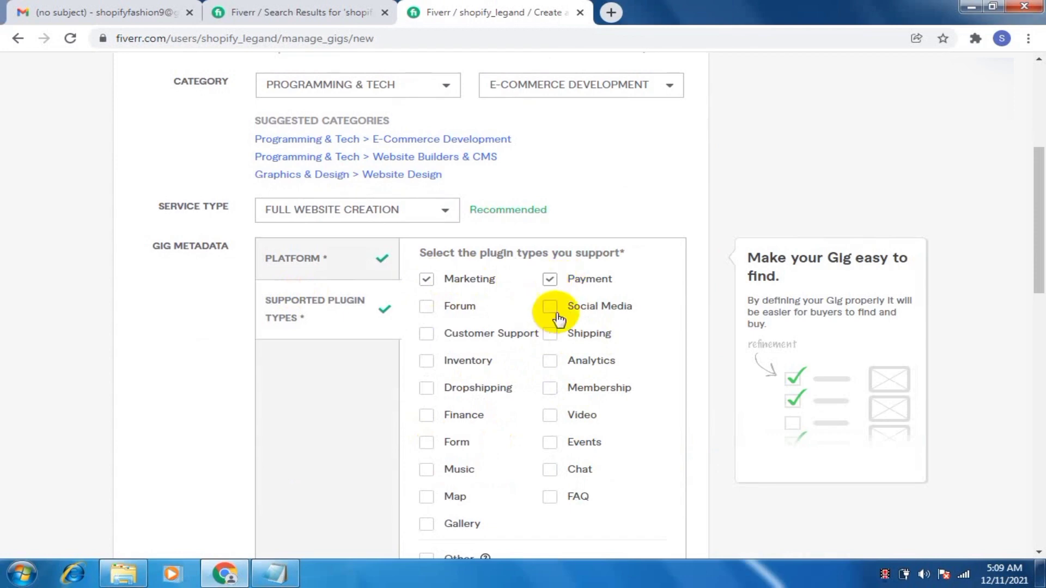
pyautogui.click(563, 360)
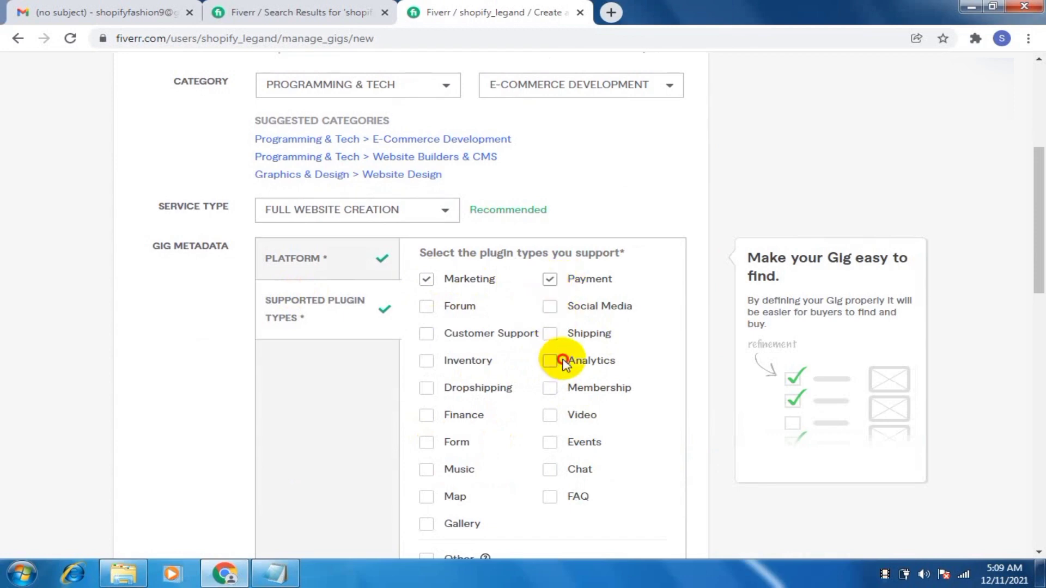
pyautogui.click(550, 334)
# Step: Go back to the gig title and select its entire text
pyautogui.moveTo(1038, 264); pyautogui.dragTo(1038, 222)
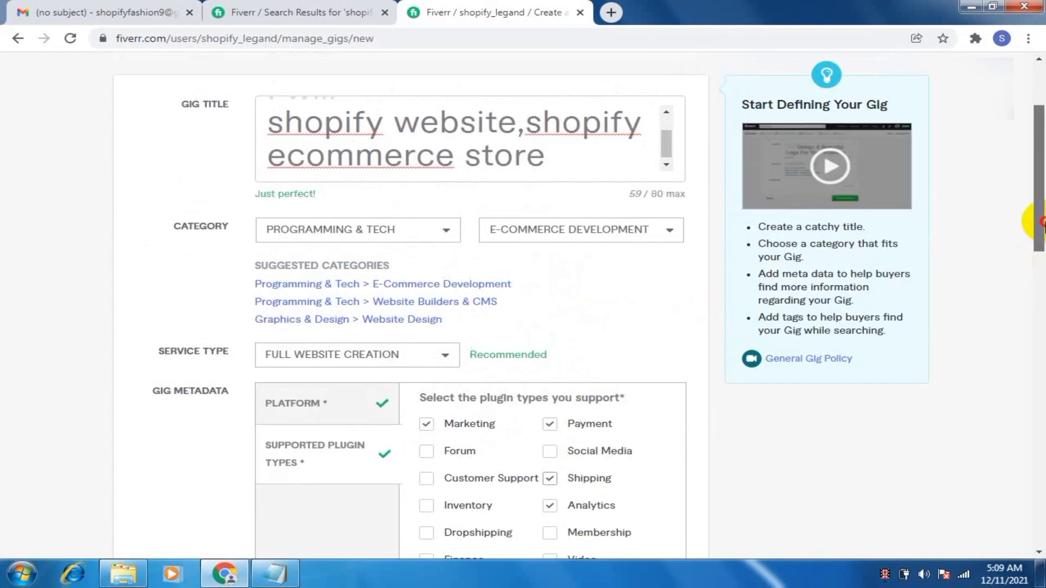
pyautogui.click(596, 162)
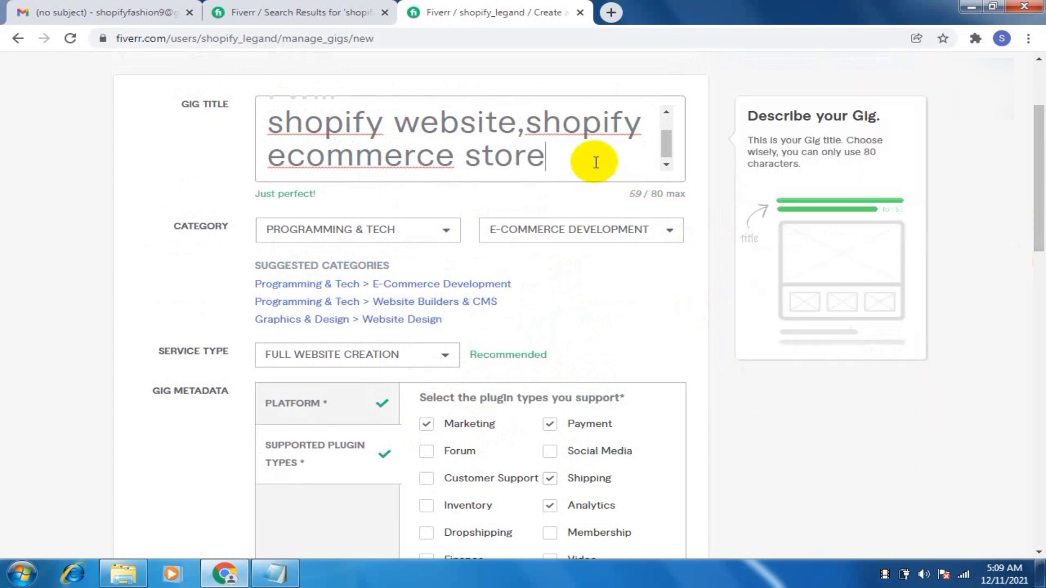
pyautogui.hotkey('ctrl', 'a')
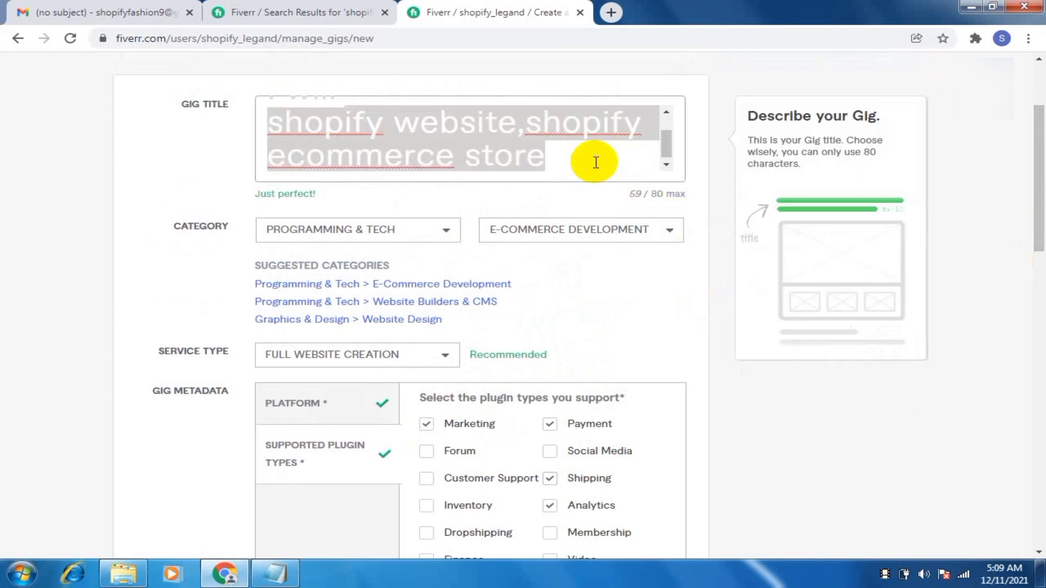
# Step: Activate the empty search tags field, and rerun the "shopify" search in the other Fiverr tab to check the suggested keywords
pyautogui.moveTo(1028, 192); pyautogui.dragTo(1035, 357)
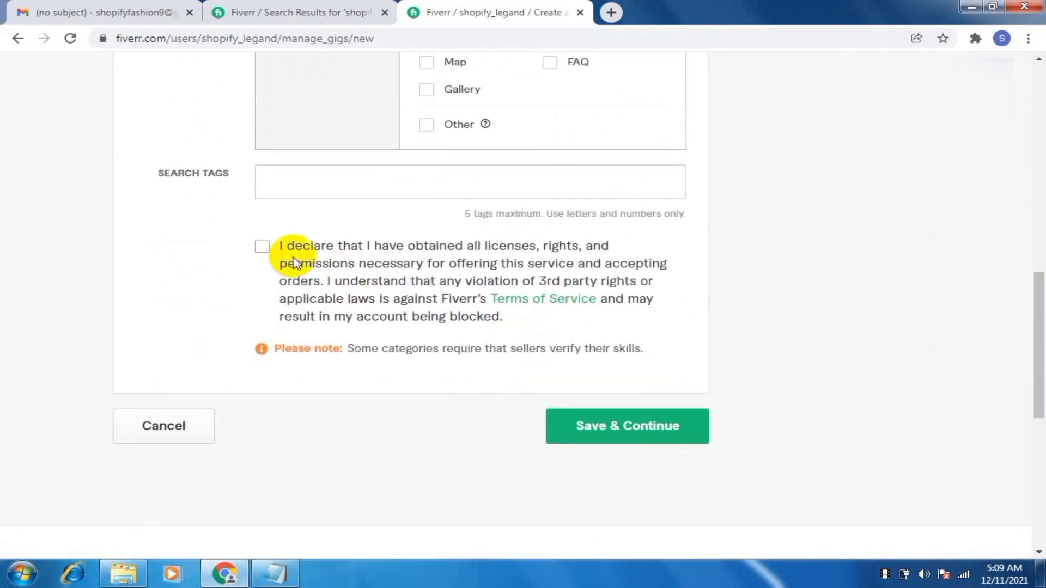
pyautogui.click(284, 190)
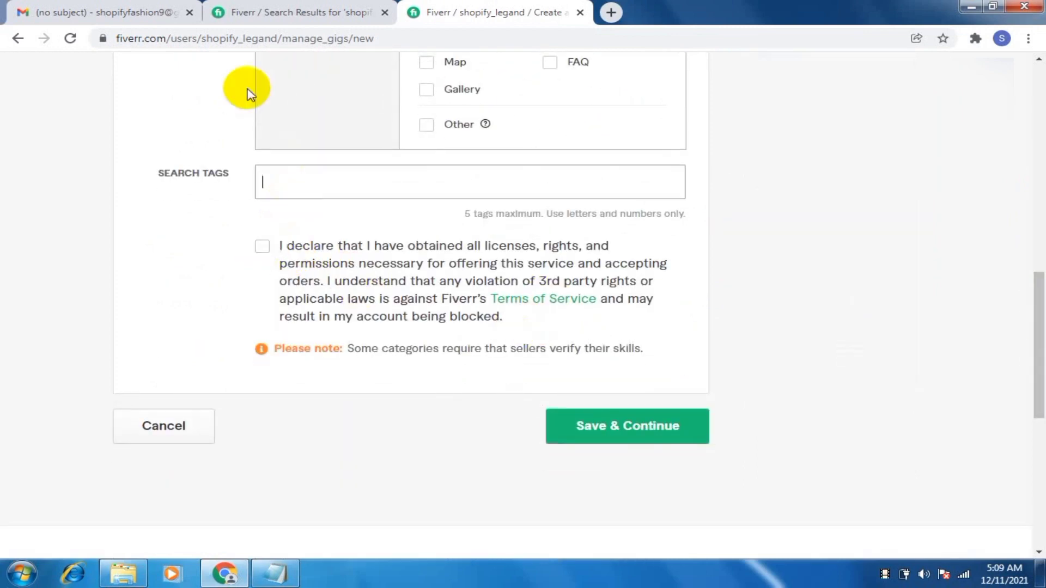
pyautogui.click(267, 12)
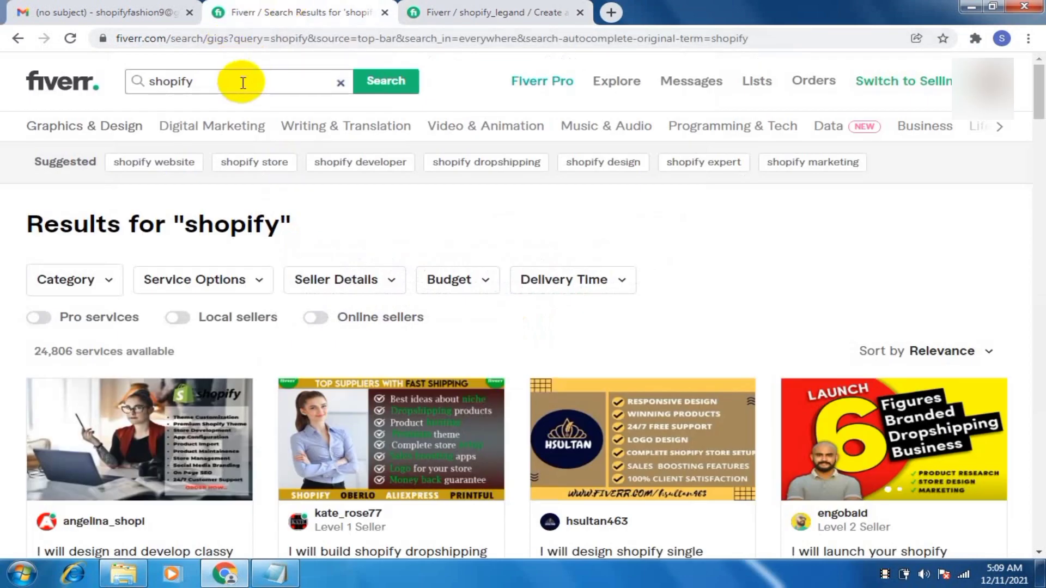
pyautogui.click(383, 81)
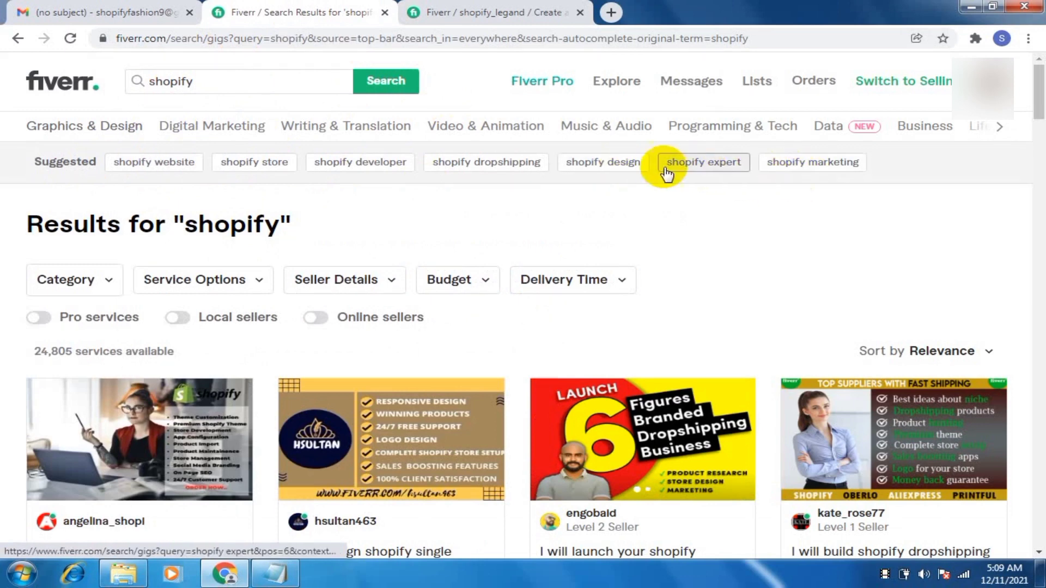
# Step: Return to the gig creation form and add "shopify store" as a search tag
pyautogui.click(439, 10)
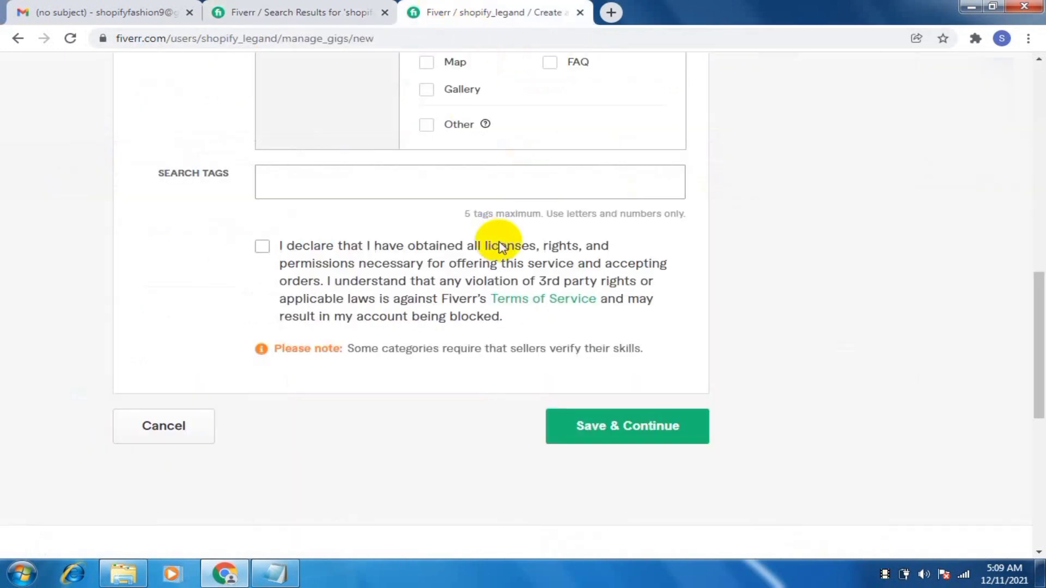
pyautogui.write('shopify sto')
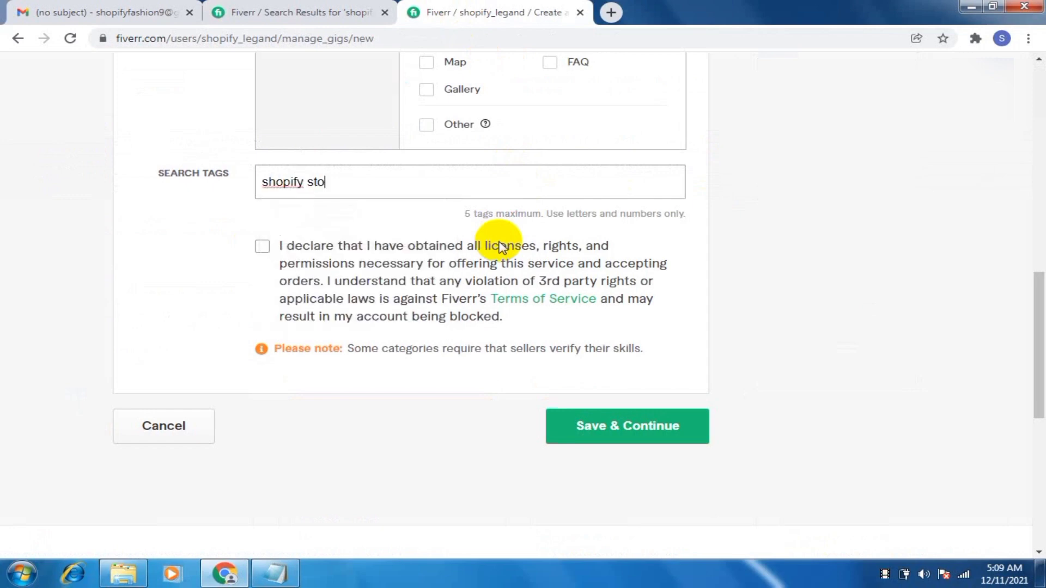
pyautogui.write('re')
pyautogui.press('Return')
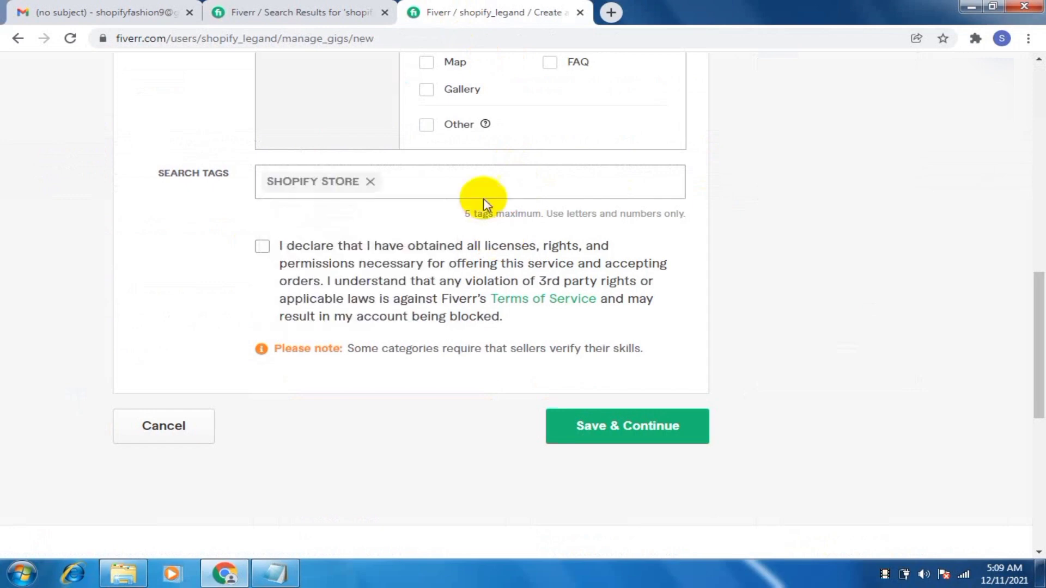
# Step: Check the suggested keywords in the Fiverr search results tab, and add "shopify website" as a search tag in the gig form
pyautogui.click(304, 10)
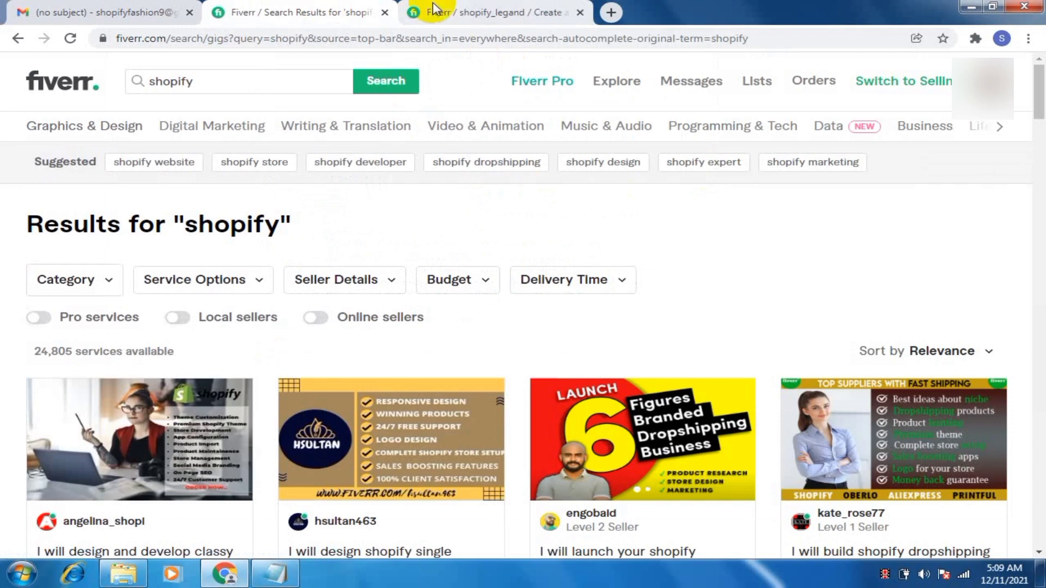
pyautogui.click(512, 9)
pyautogui.write('shopify websi')
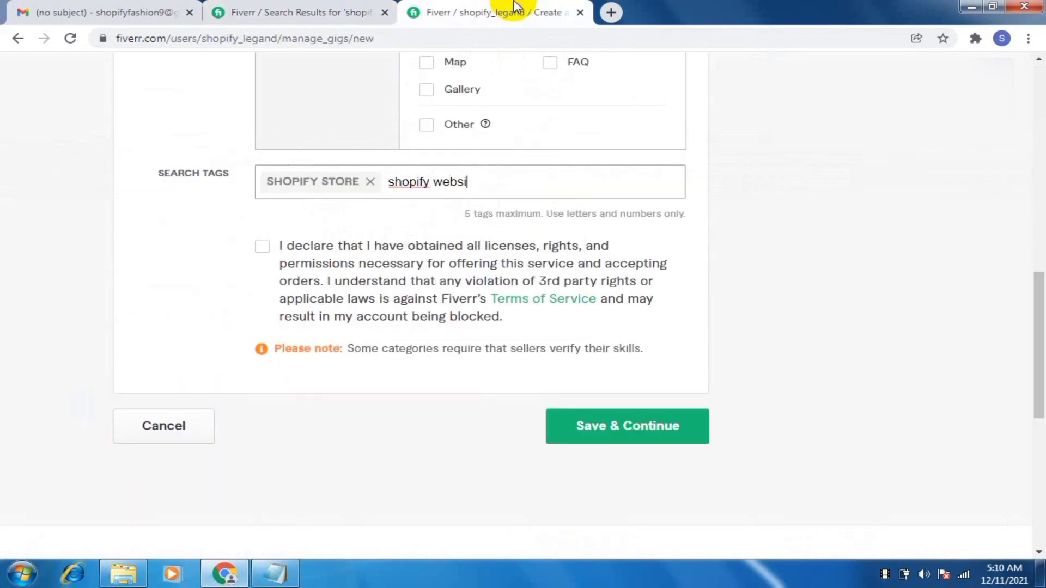
pyautogui.write('te')
pyautogui.press('Return')
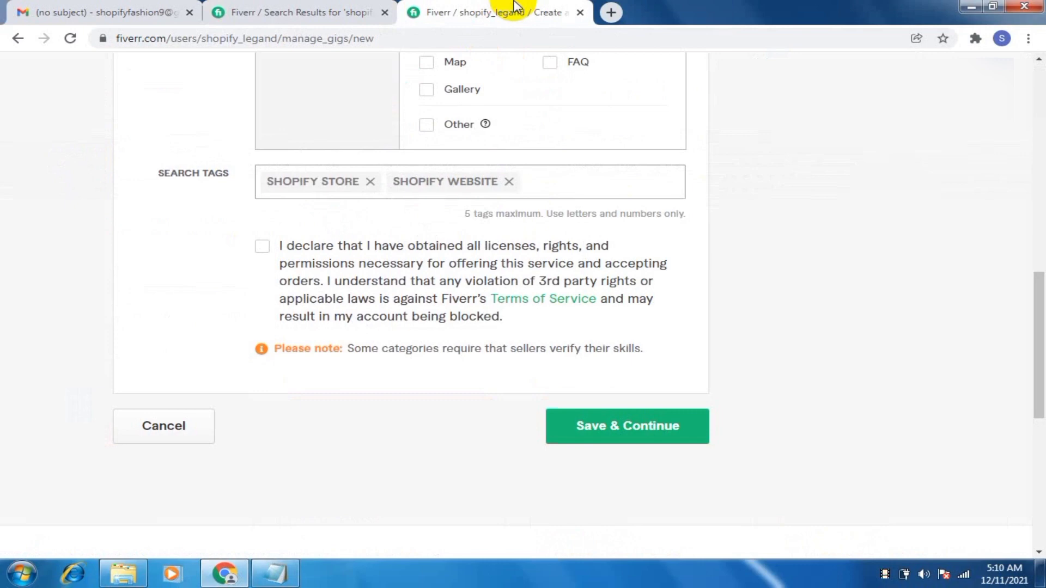
# Step: Add "ecommerce", "shopify design" and "redesign" as search tags for the gig
pyautogui.write('ecommerce')
pyautogui.press('Return')
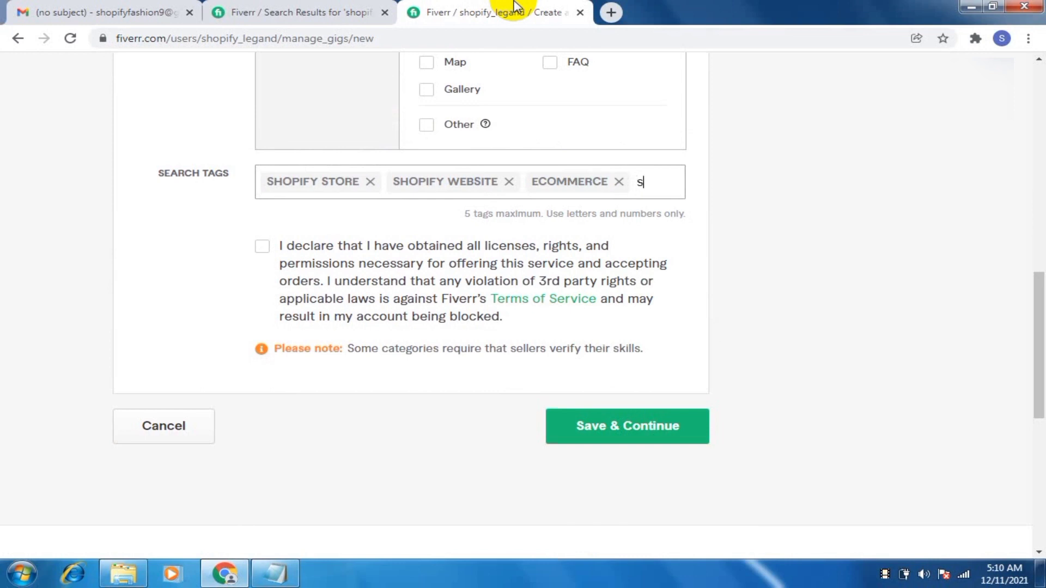
pyautogui.write('hopidy')
pyautogui.press('BackSpace')
pyautogui.press('BackSpace')
pyautogui.write('f')
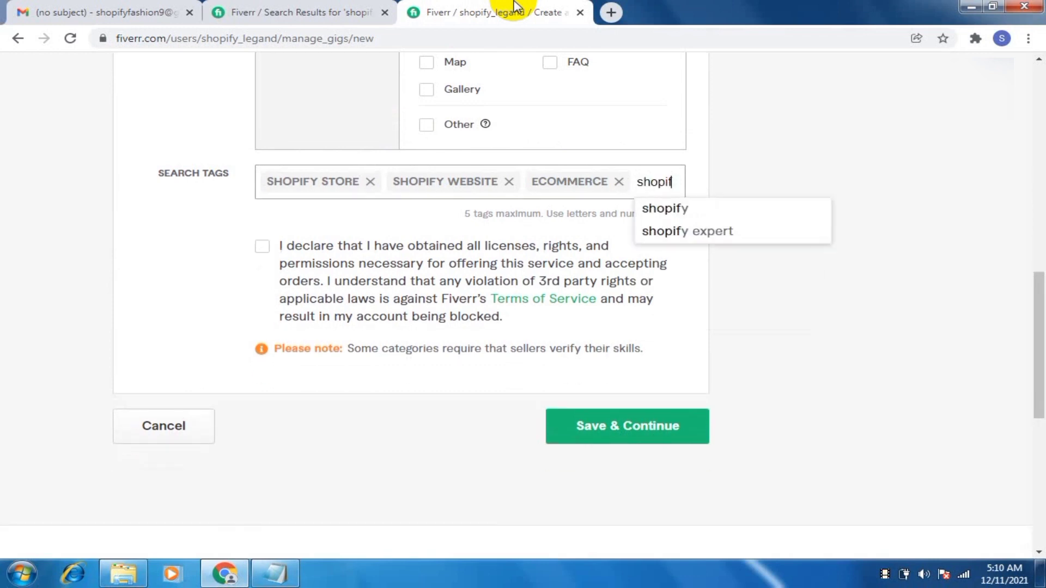
pyautogui.write('y desi')
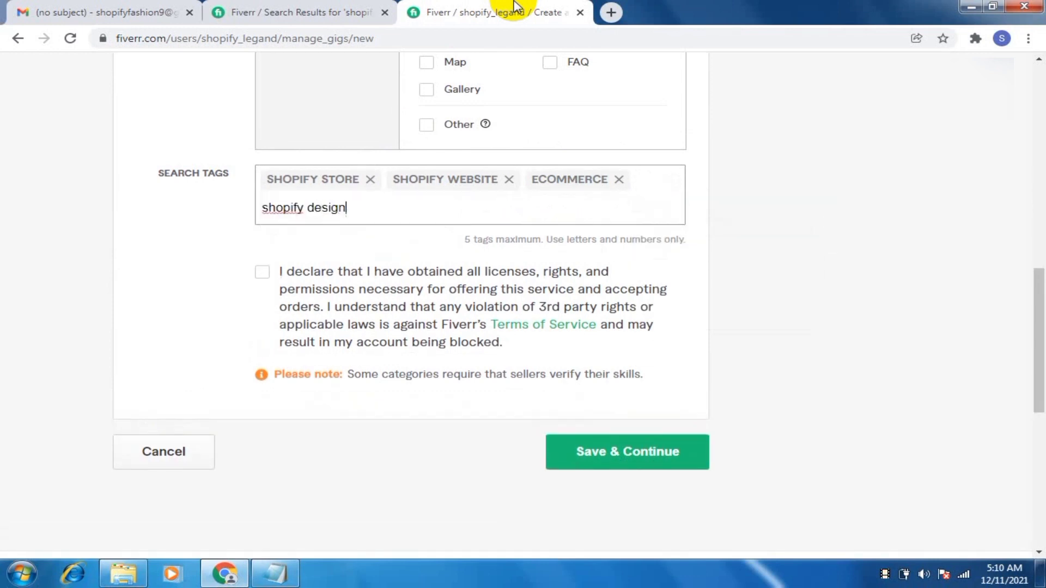
pyautogui.write('gn')
pyautogui.press('Return')
pyautogui.write('rede')
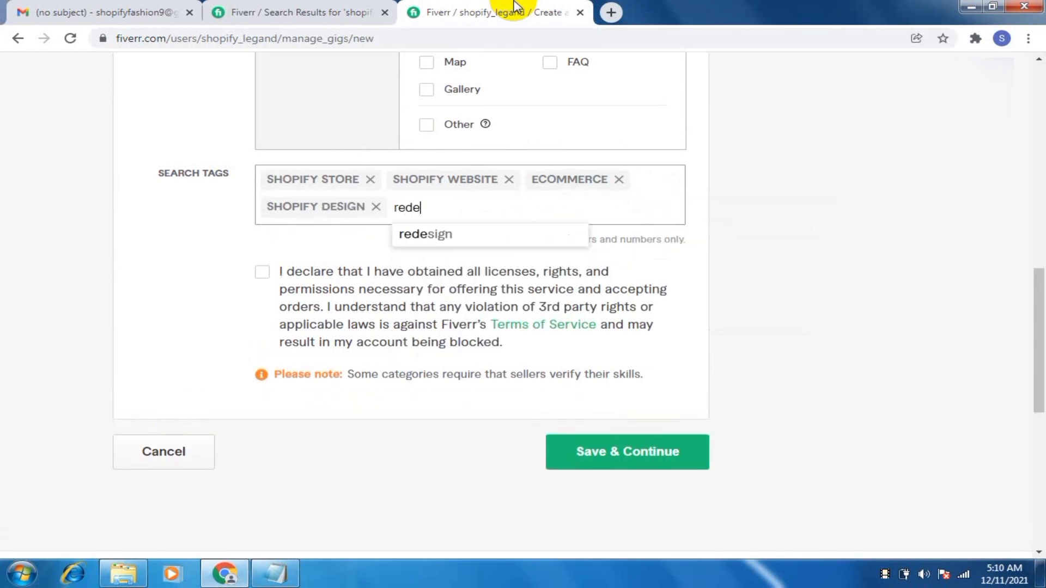
pyautogui.click(461, 236)
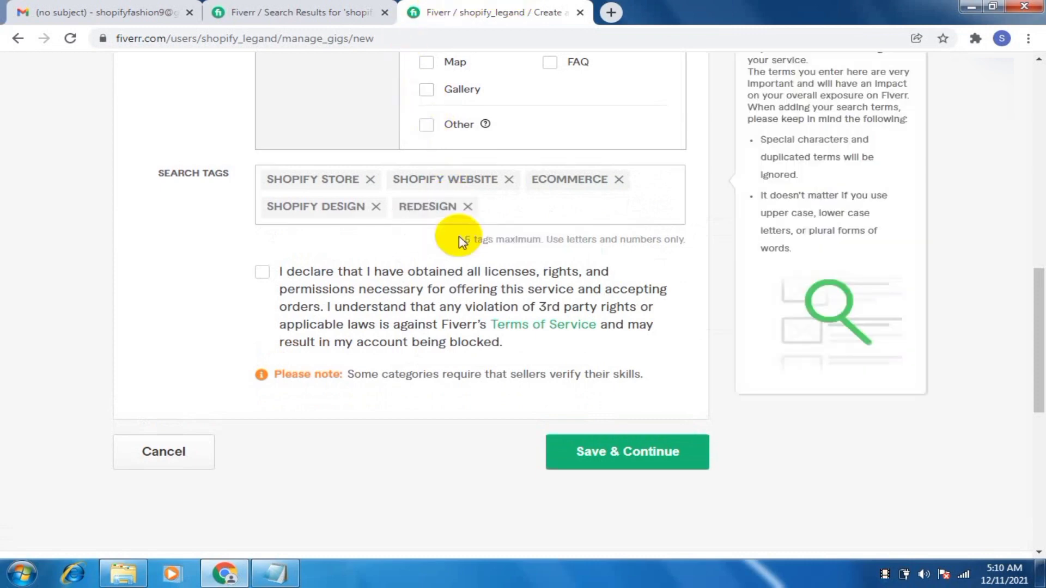
# Step: Accept the declaration about licenses, rights and permissions, and save the gig overview to continue to pricing
pyautogui.click(262, 273)
pyautogui.click(601, 456)
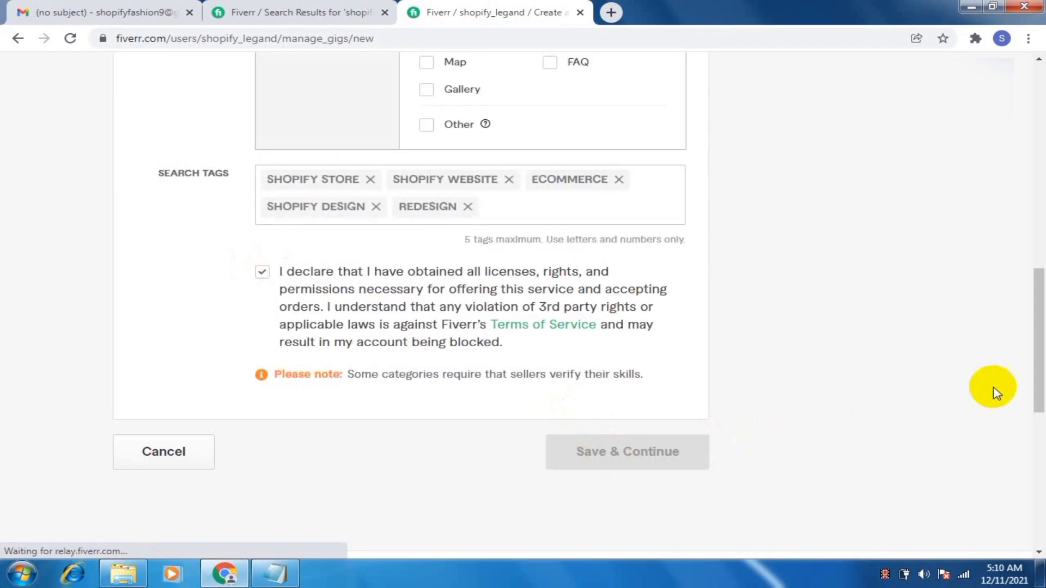
pyautogui.moveTo(1040, 362); pyautogui.dragTo(1041, 221)
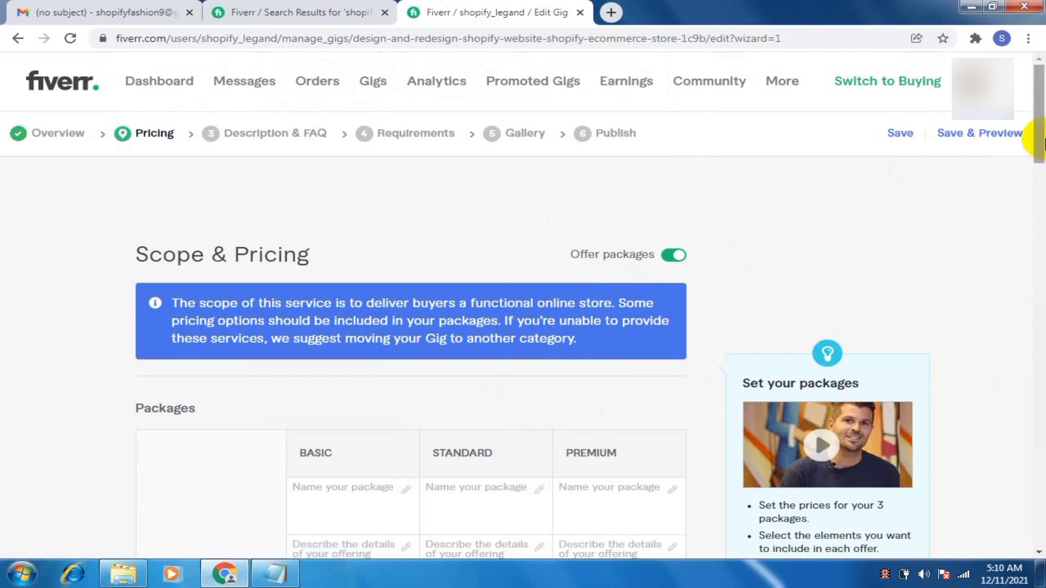
# Step: Name the Basic, Standard and Premium packages "basic", "silver" and "gold"
pyautogui.moveTo(1039, 133); pyautogui.dragTo(1041, 204)
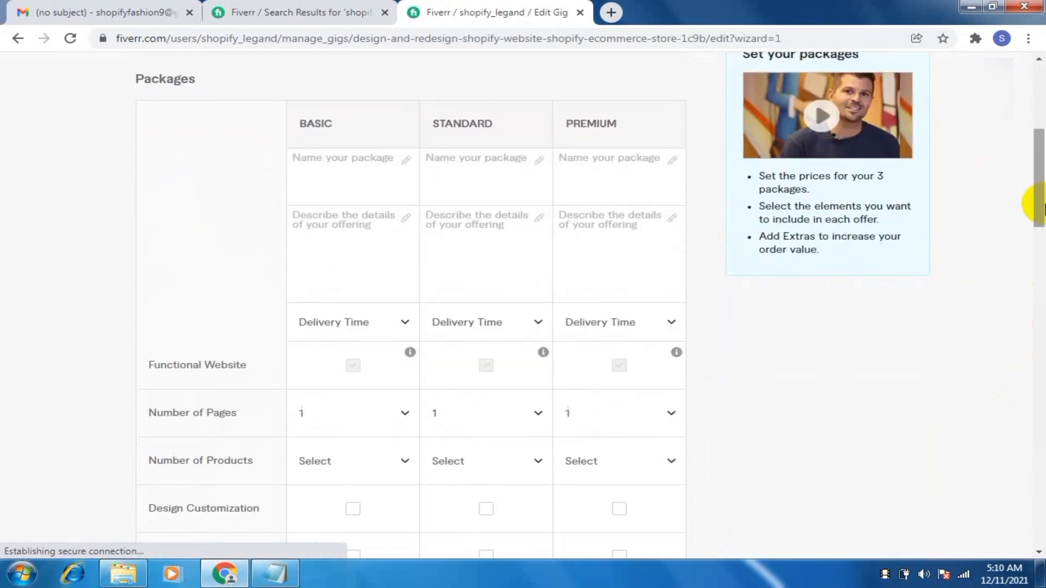
pyautogui.click(350, 188)
pyautogui.write('basic')
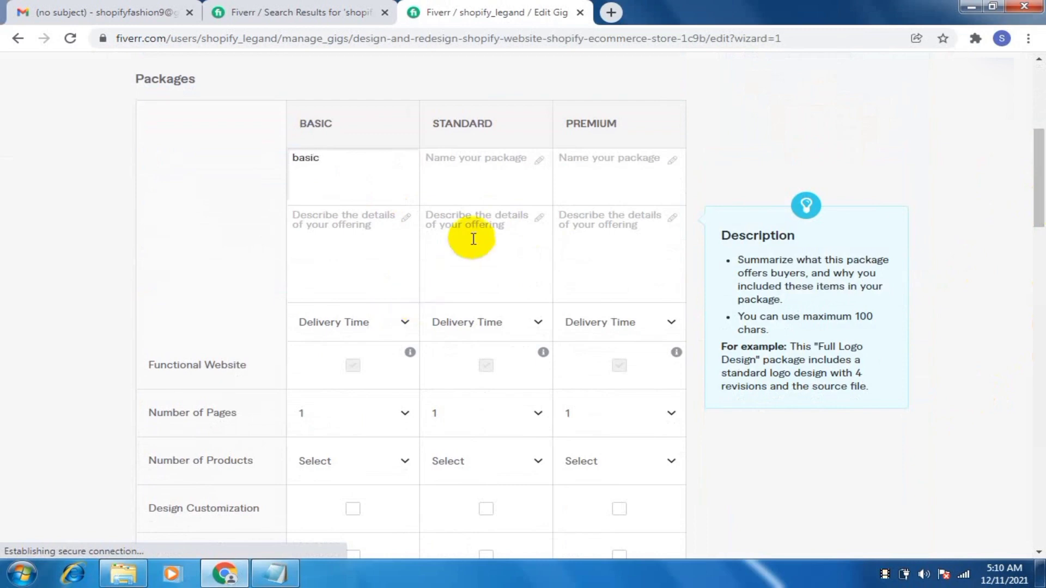
pyautogui.click(474, 182)
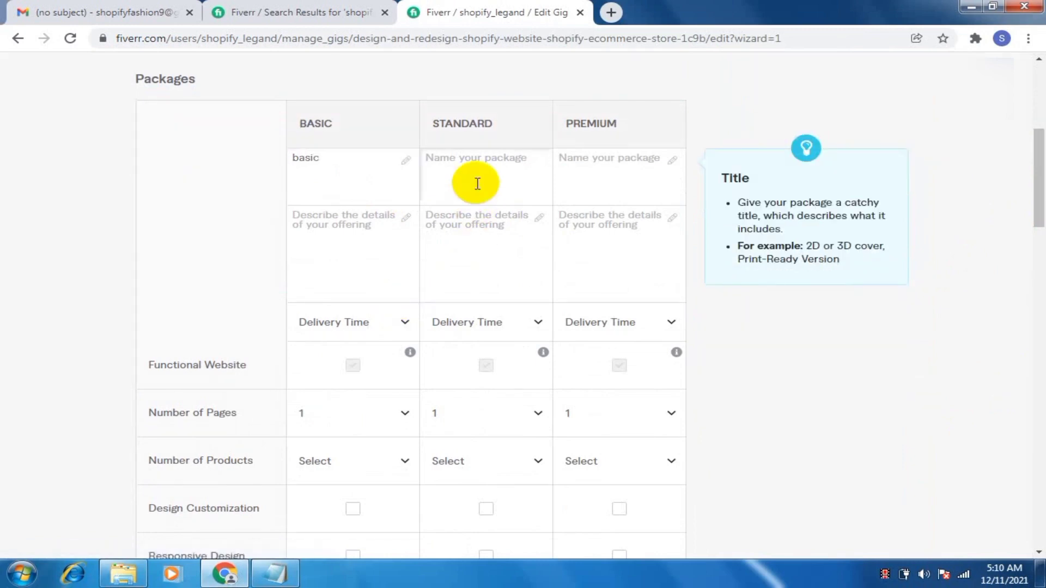
pyautogui.write('silver')
pyautogui.click(575, 181)
pyautogui.write('gold')
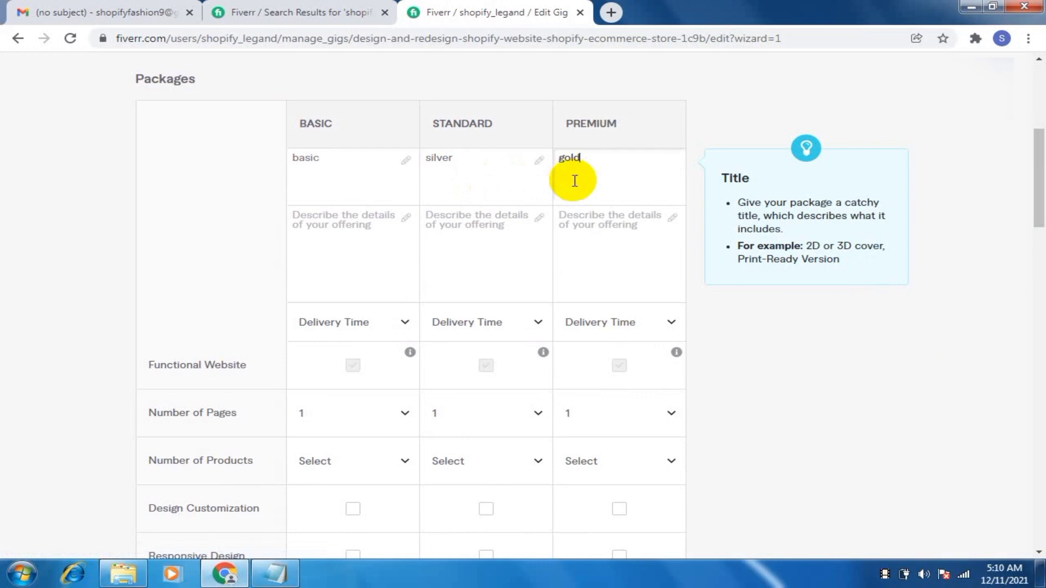
# Step: Describe the Basic package as "i will design and redesign shopify website,shopify ecommerce basic design"
pyautogui.click(363, 250)
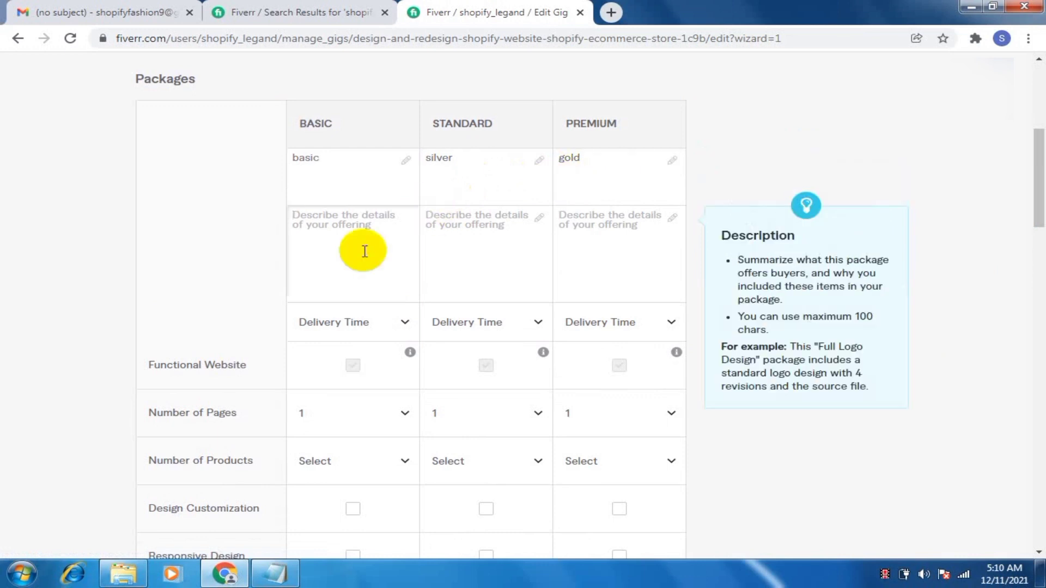
pyautogui.write('design and redesign shopify website,shopify ecommerce store')
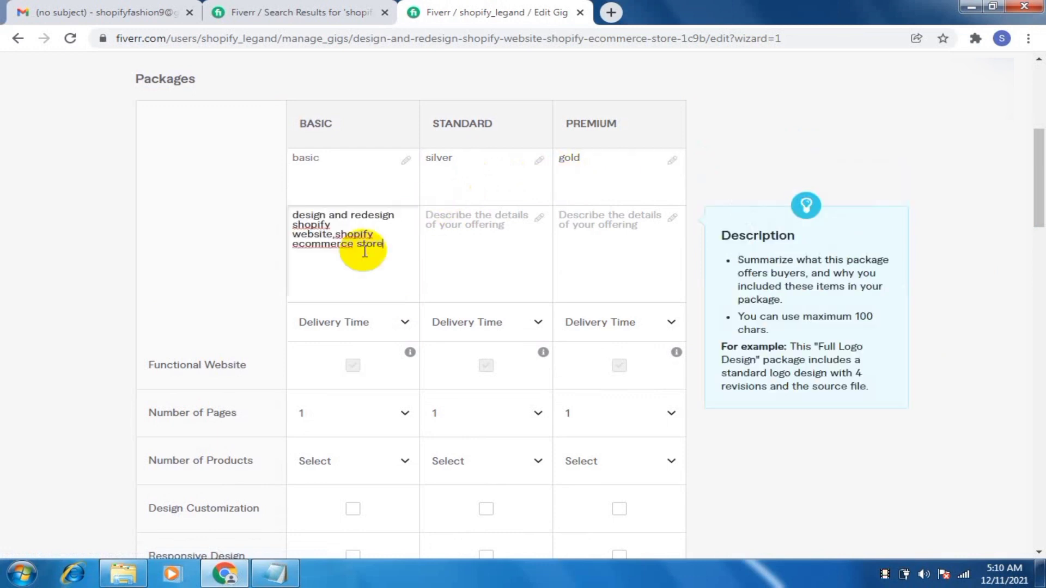
pyautogui.click(292, 218)
pyautogui.write('i will')
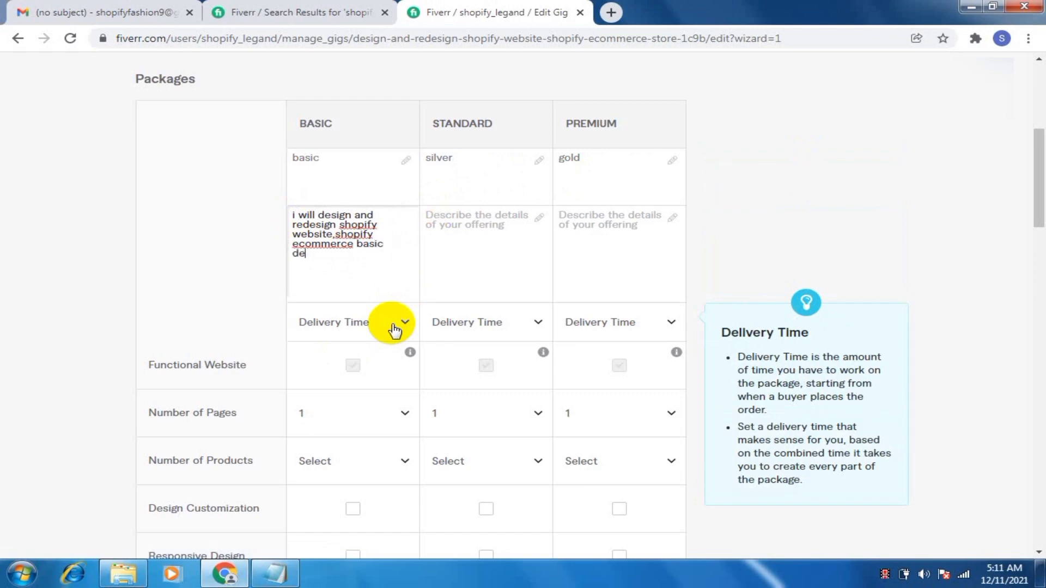
# Step: Describe the Standard package as "i will design and redesign shopify website,shopify ecommerce silver design"
pyautogui.click(467, 242)
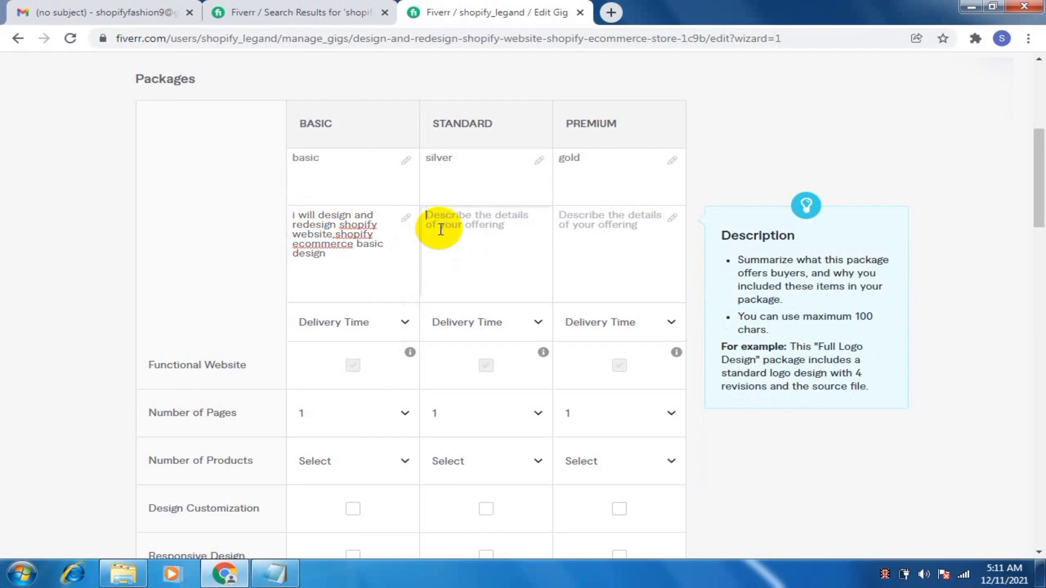
pyautogui.write('design and redesign shopify website,shopify ecommerce store')
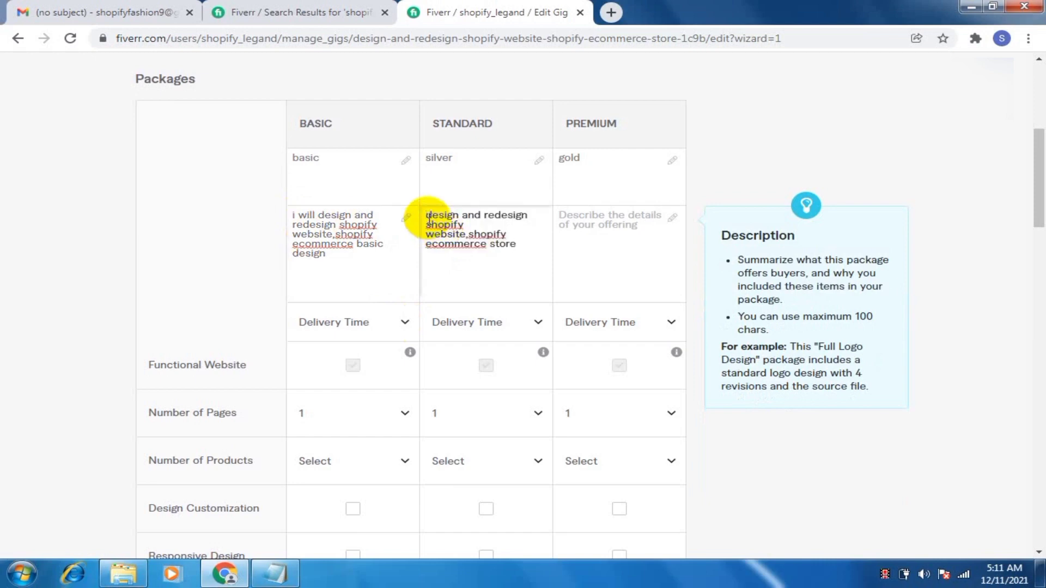
pyautogui.write('i will d')
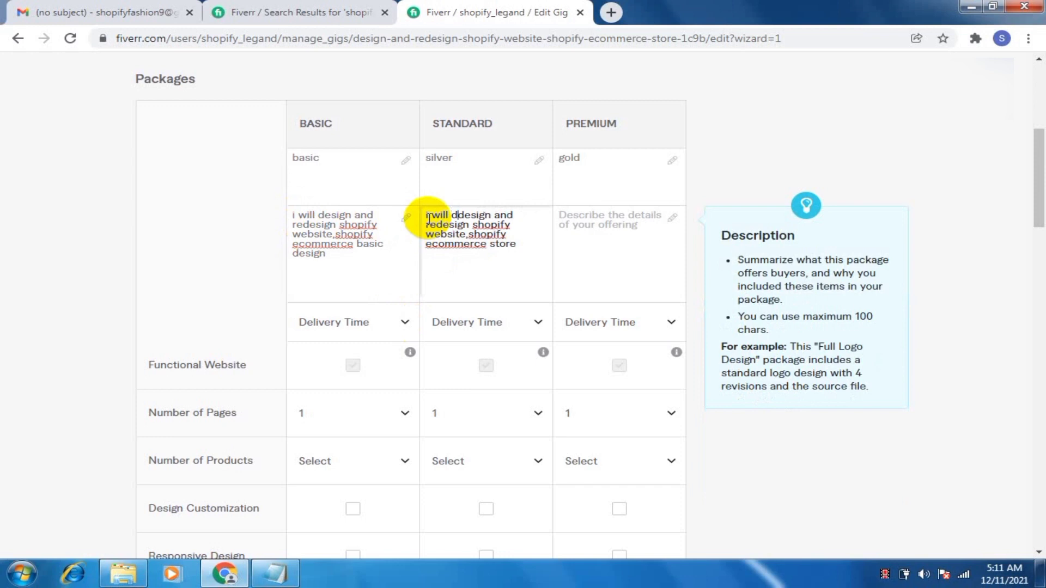
pyautogui.press('BackSpace')
pyautogui.moveTo(490, 243); pyautogui.dragTo(538, 247)
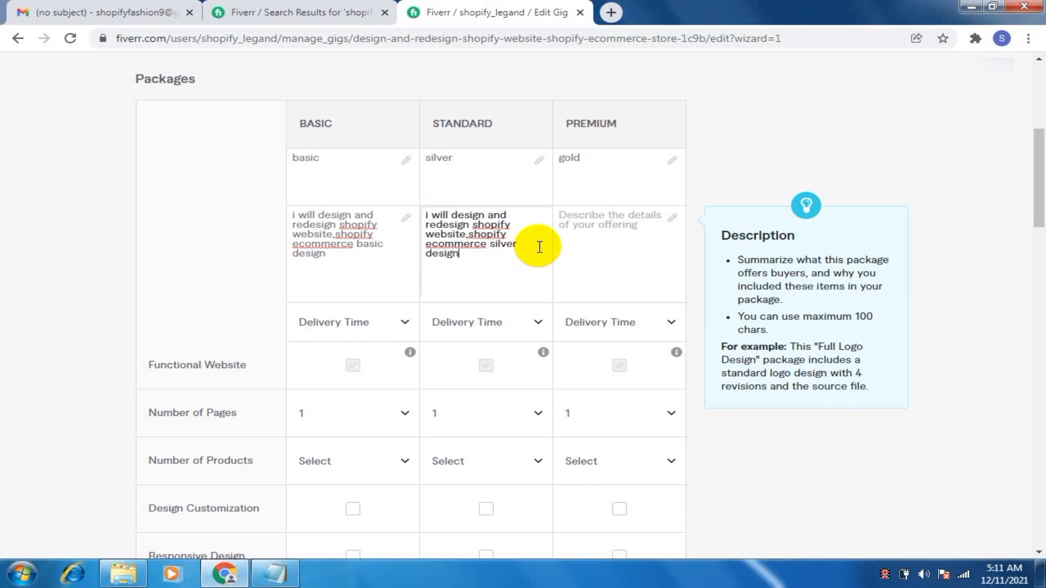
# Step: Describe the Premium package as "i will design and redesign shopify website,shopify ecommerce gold recommended"
pyautogui.click(584, 239)
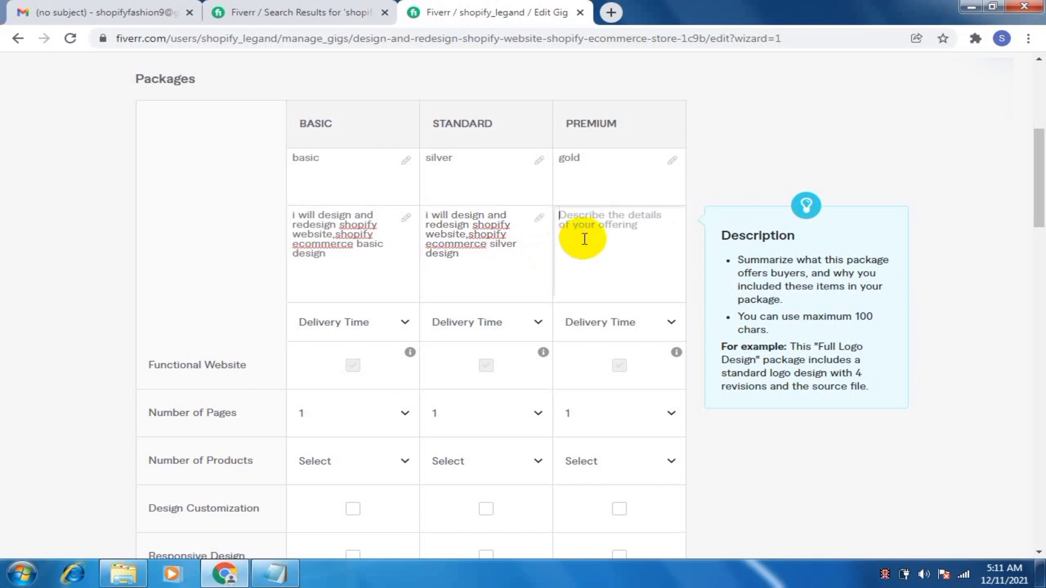
pyautogui.write('design and redesign shopify website,shopify ecommerce store')
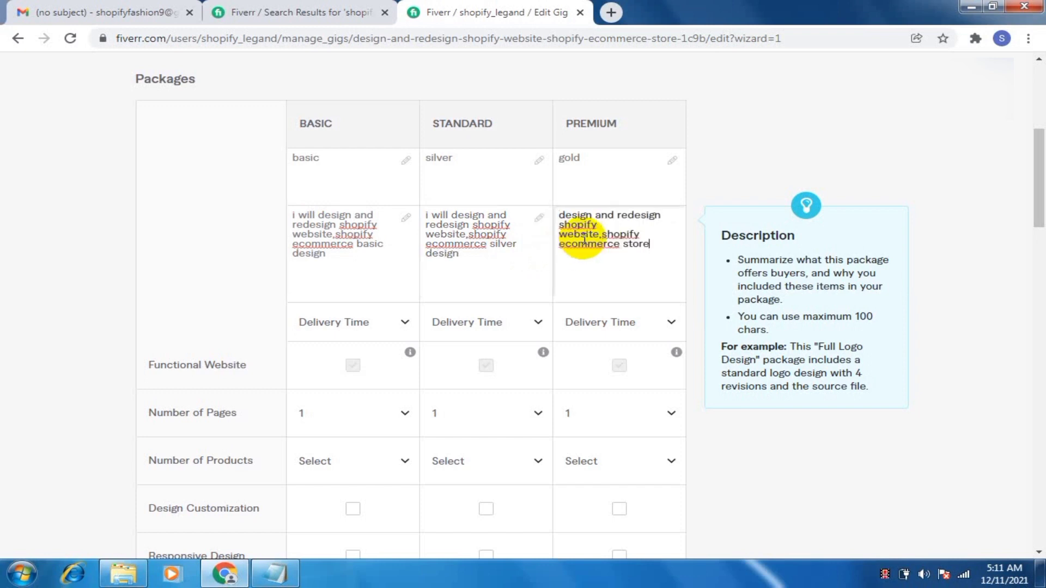
pyautogui.click(560, 216)
pyautogui.write('i w')
pyautogui.press('BackSpace')
pyautogui.press('BackSpace')
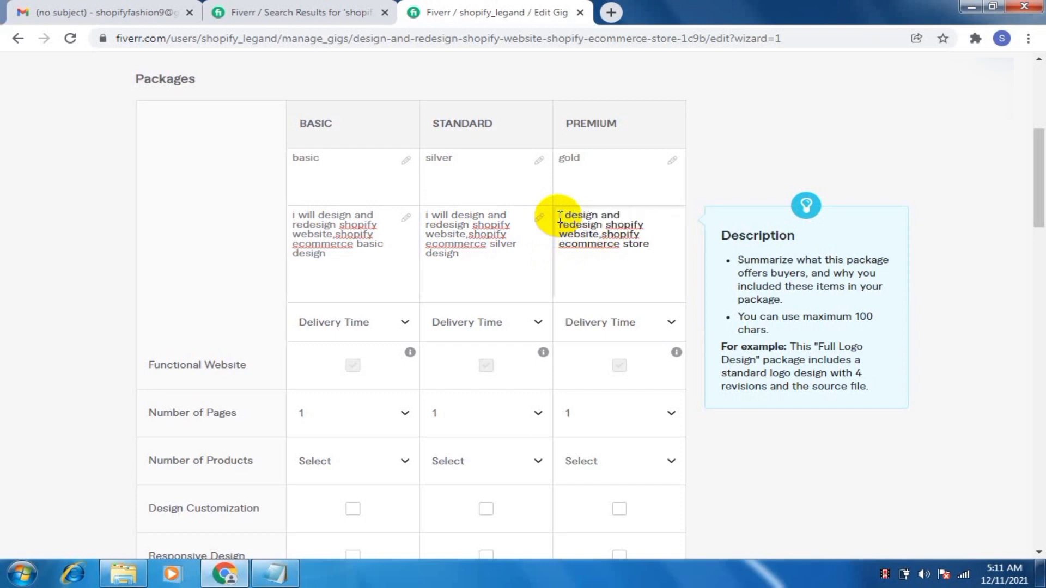
pyautogui.write('will')
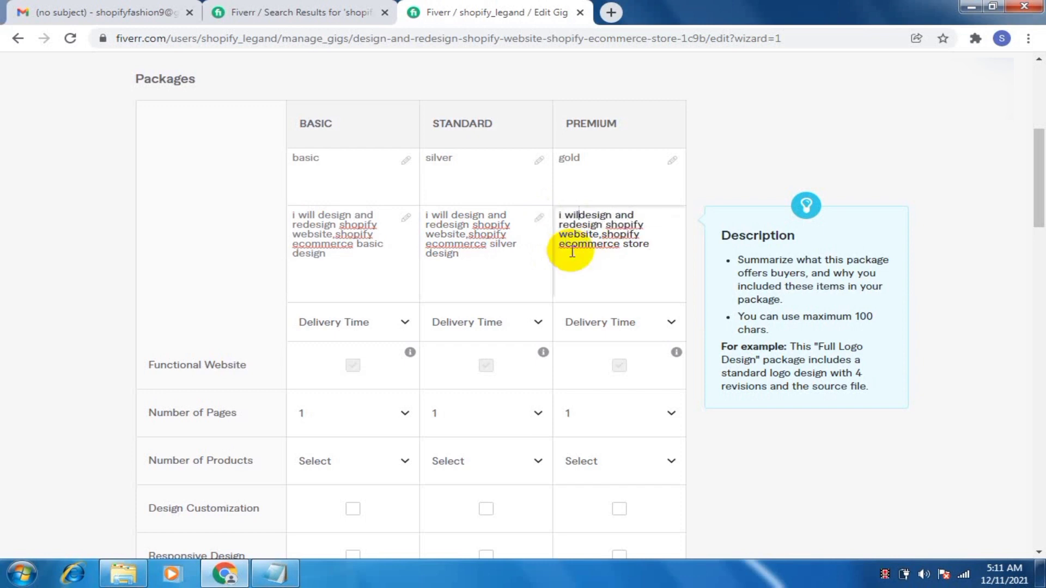
pyautogui.doubleClick(629, 241)
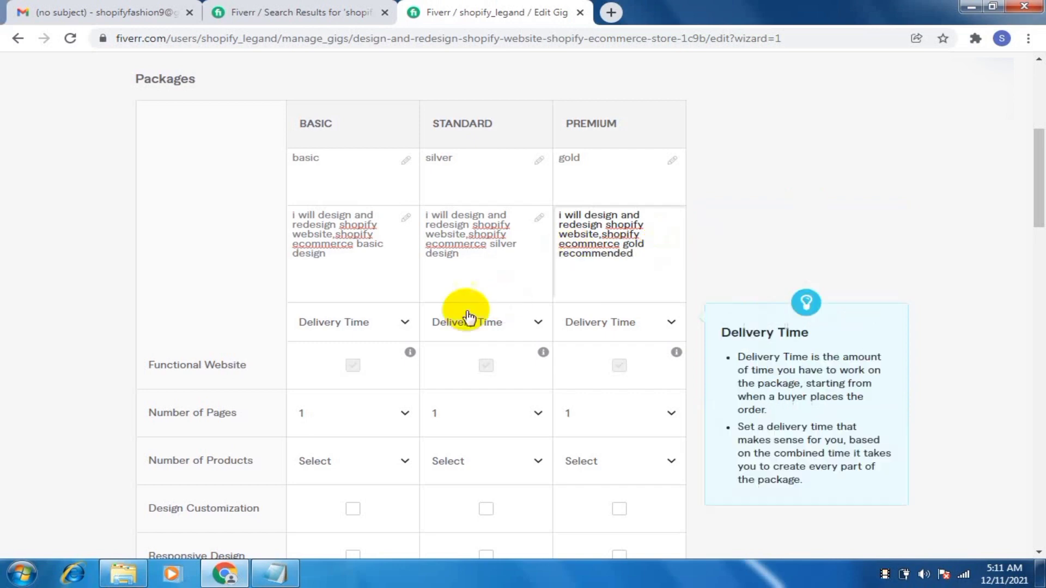
# Step: Set the delivery time to 2 days for the Basic package and 3 days for the Standard and Premium packages
pyautogui.click(406, 325)
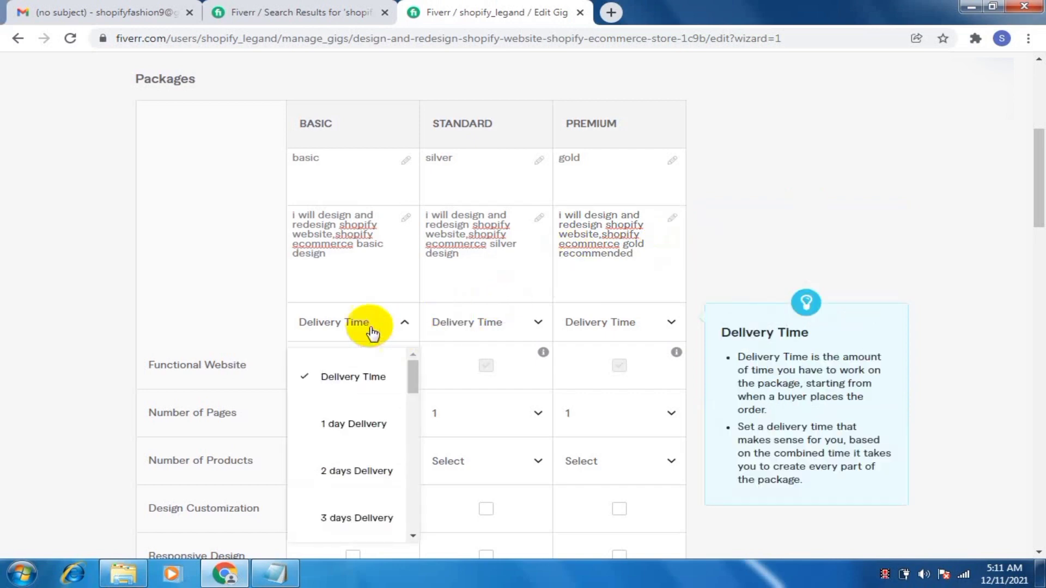
pyautogui.click(363, 467)
pyautogui.click(534, 324)
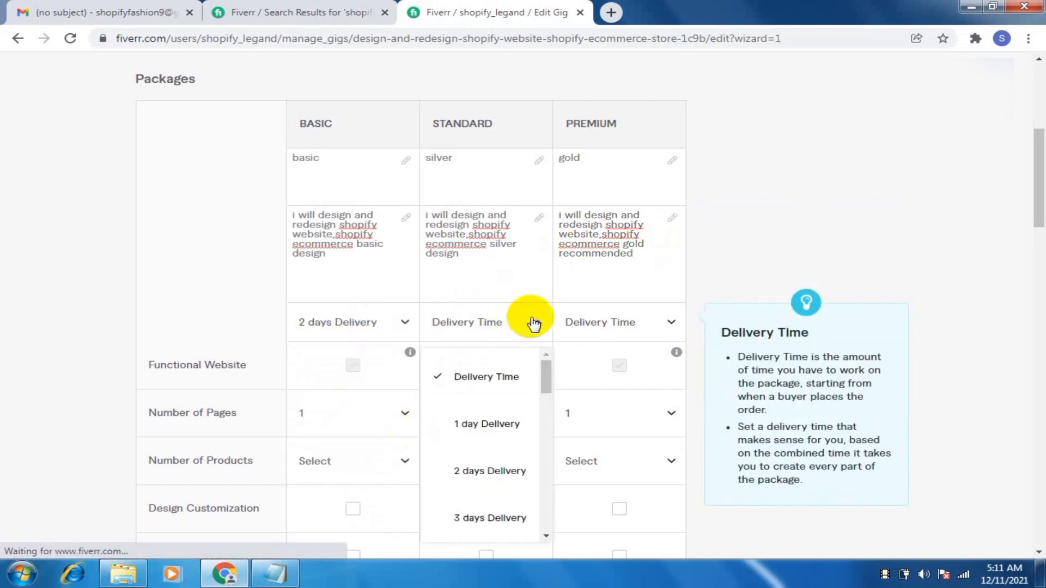
pyautogui.click(520, 518)
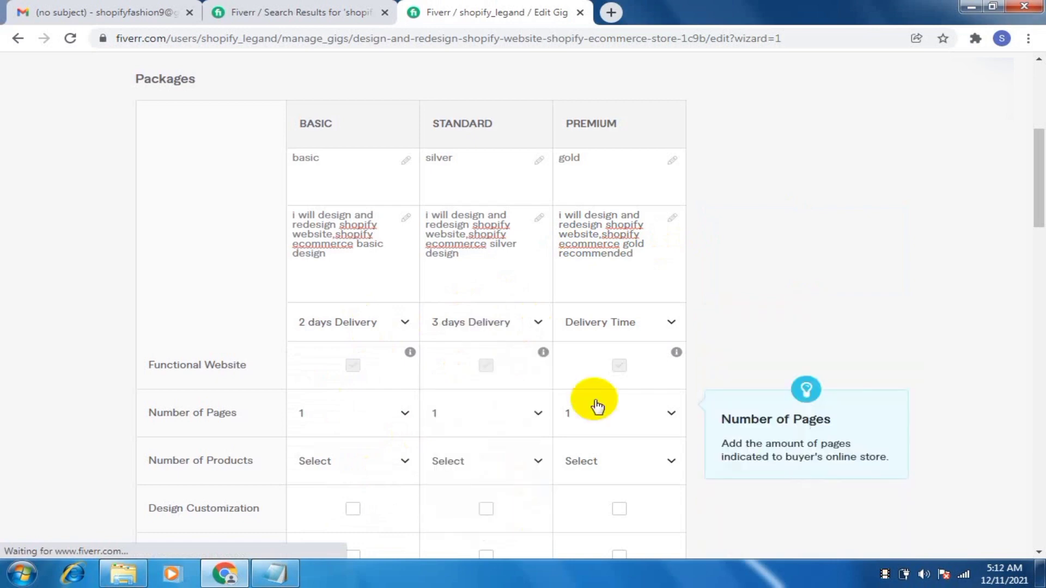
pyautogui.click(635, 326)
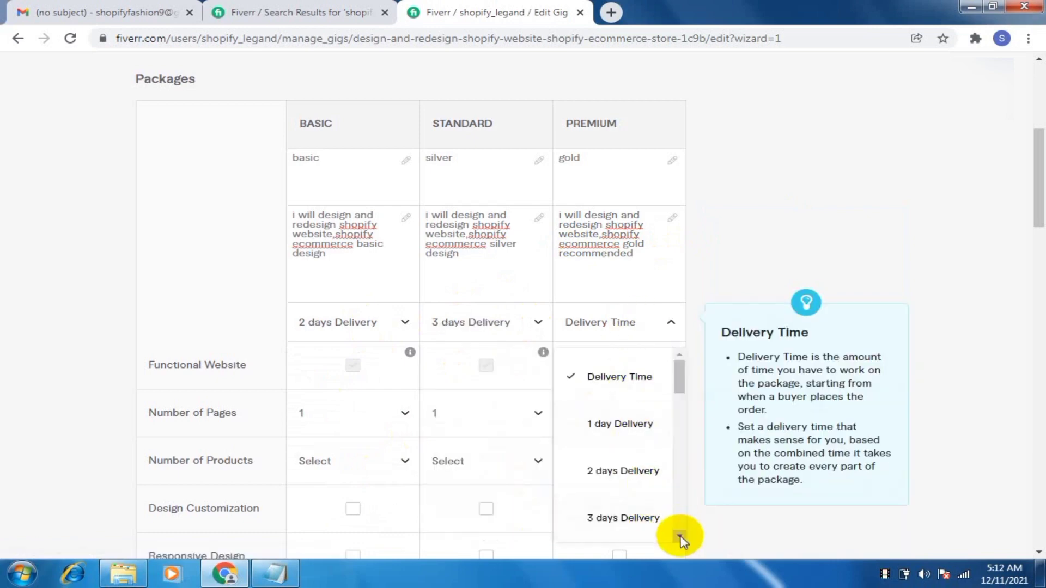
pyautogui.click(638, 520)
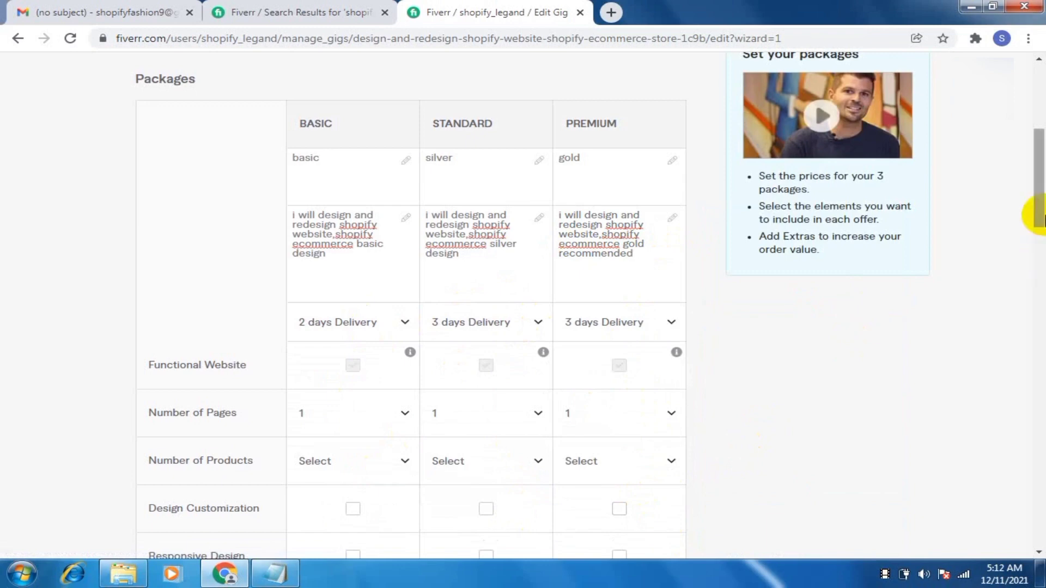
# Step: Set the number of pages to 2 for the Basic package and 3 for the Standard and Premium packages
pyautogui.moveTo(1039, 210); pyautogui.dragTo(1039, 254)
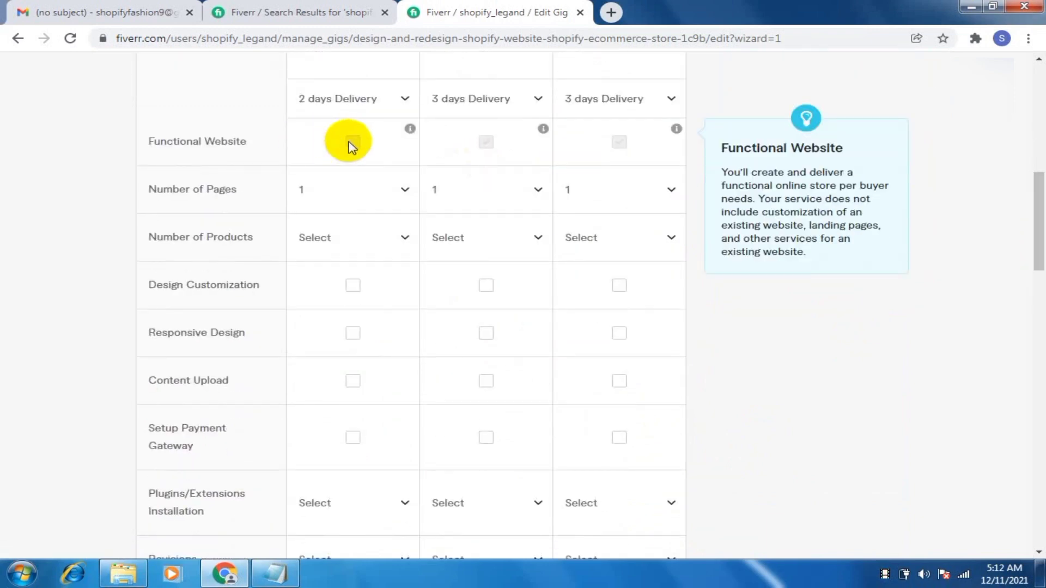
pyautogui.moveTo(409, 131)
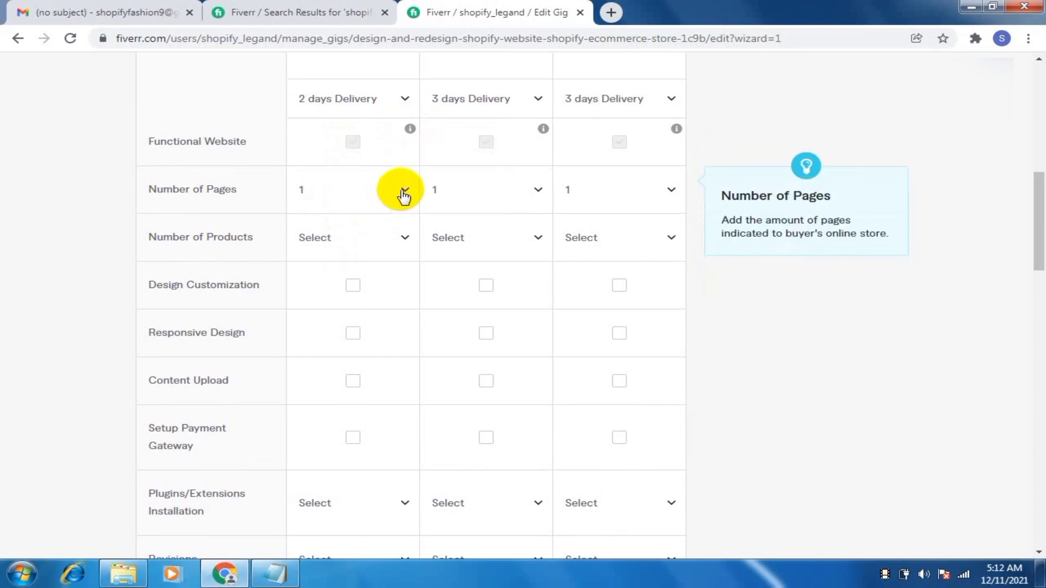
pyautogui.click(378, 198)
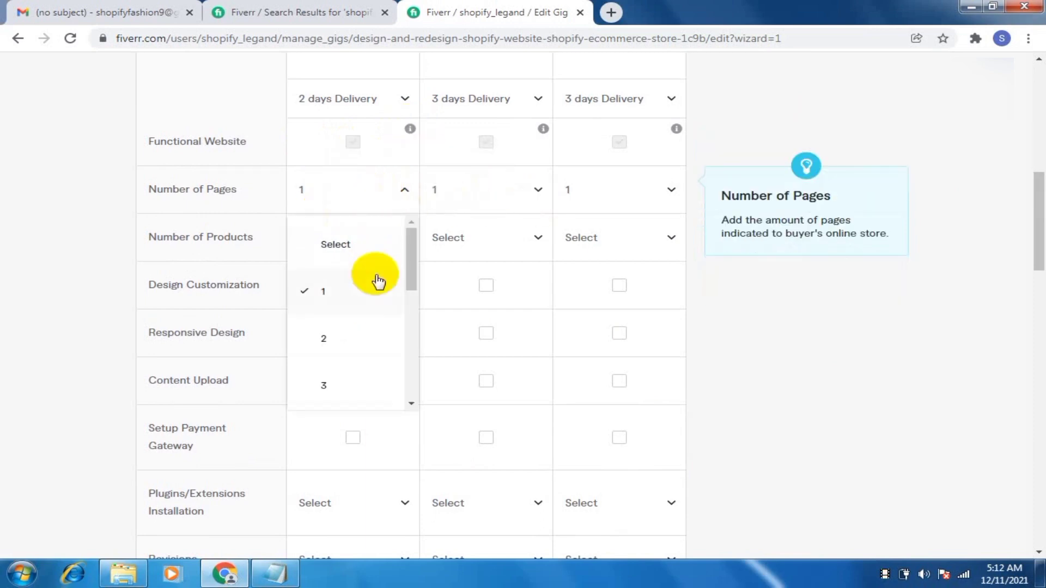
pyautogui.click(355, 338)
pyautogui.click(509, 196)
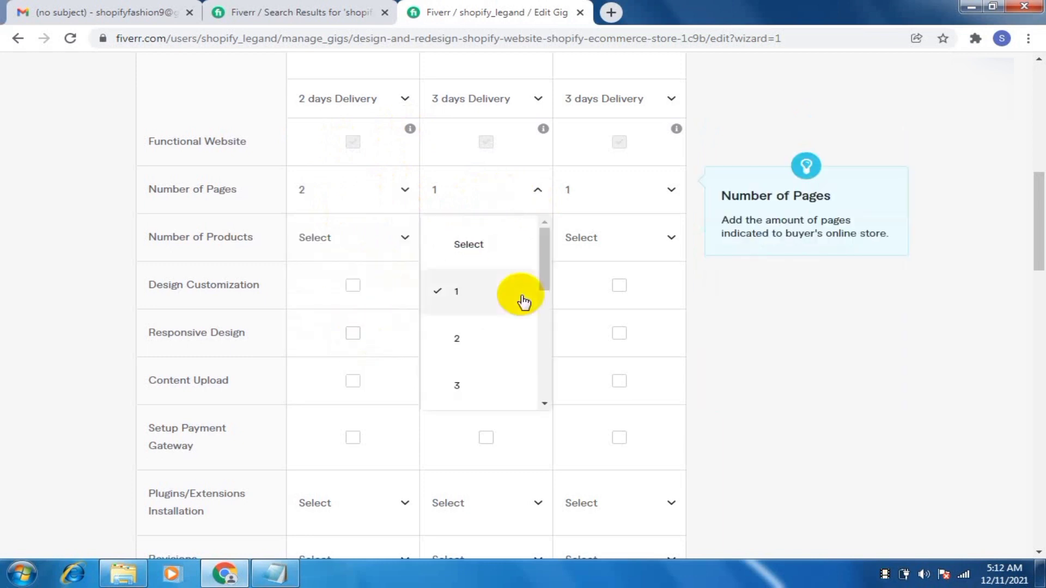
pyautogui.click(494, 388)
pyautogui.click(649, 197)
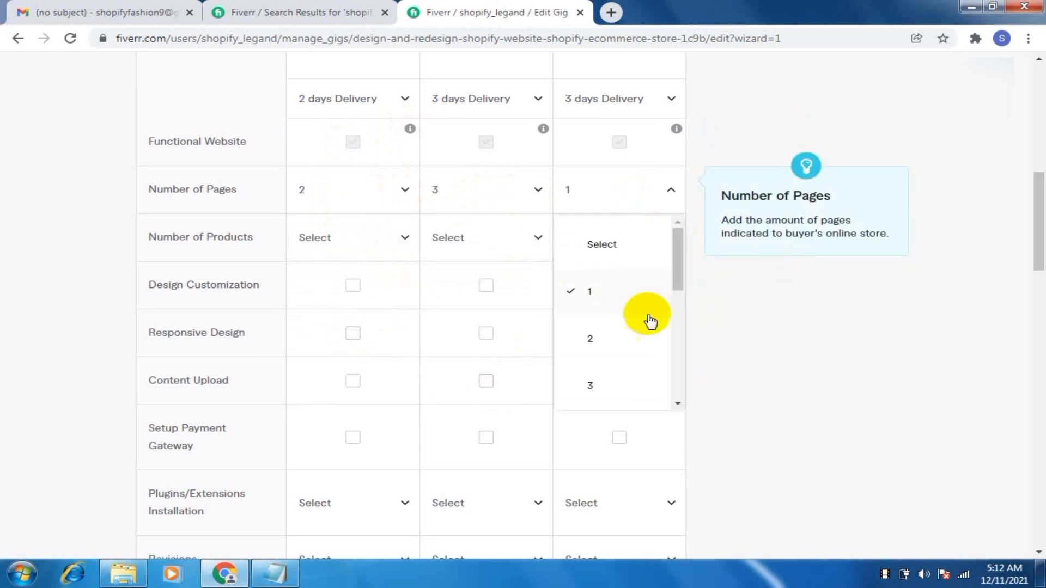
pyautogui.click(629, 389)
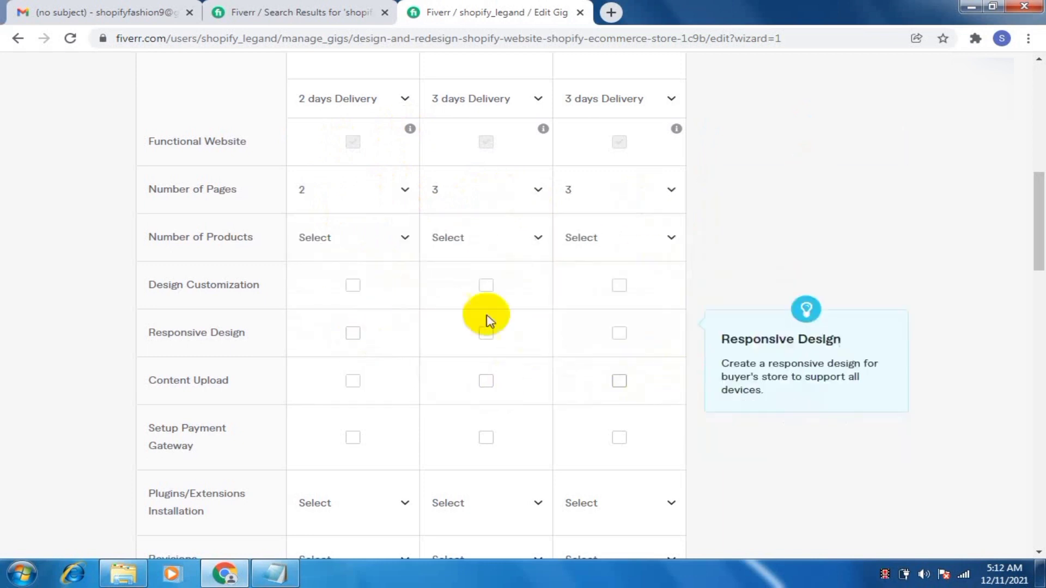
# Step: Set the number of products to 5 for Basic, 10 for Standard and 15 for Premium
pyautogui.click(394, 239)
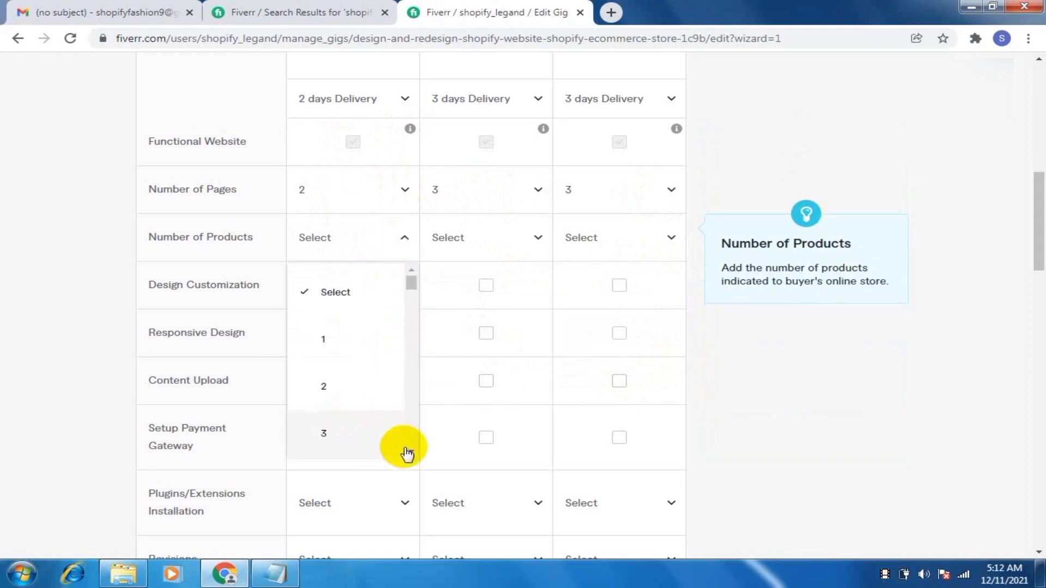
pyautogui.scroll(-2, 408, 454)
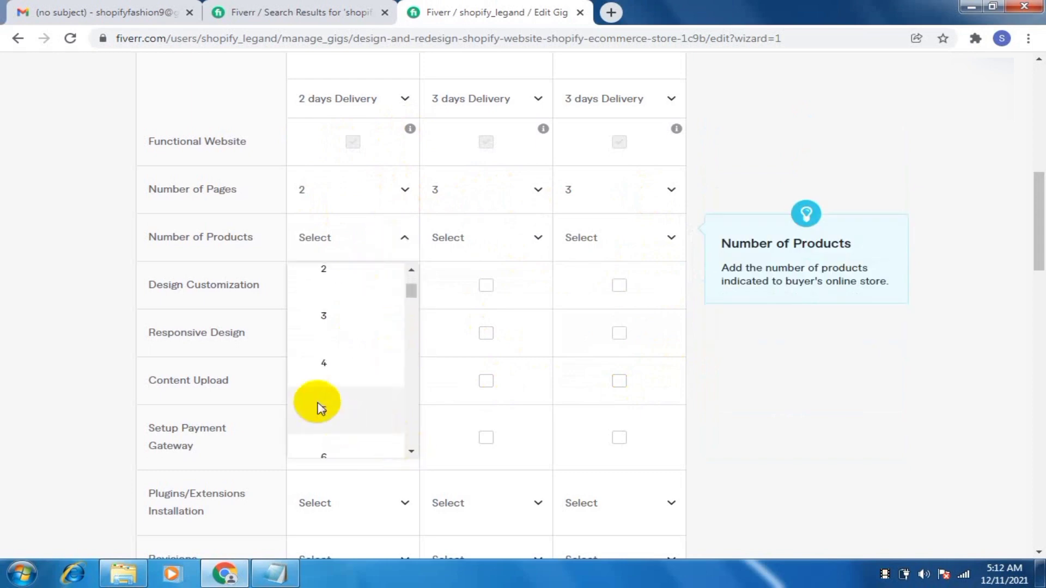
pyautogui.click(319, 409)
pyautogui.click(541, 237)
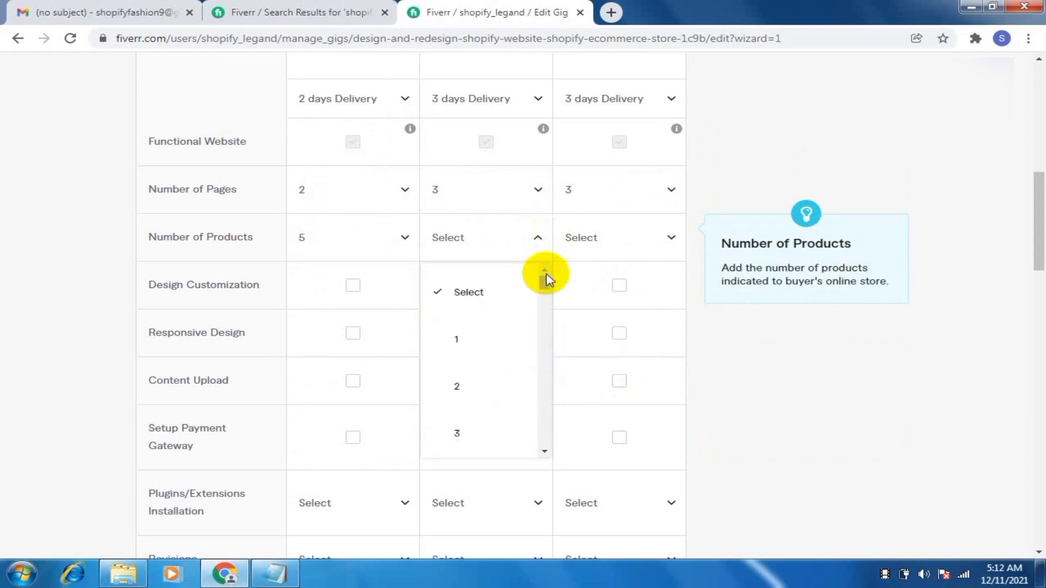
pyautogui.moveTo(545, 278); pyautogui.dragTo(543, 315)
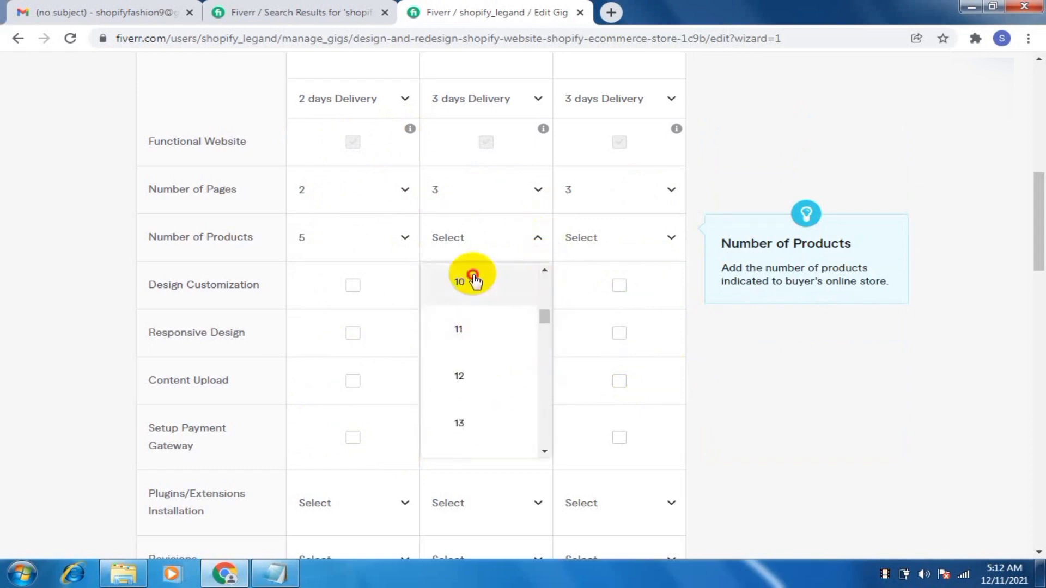
pyautogui.click(473, 279)
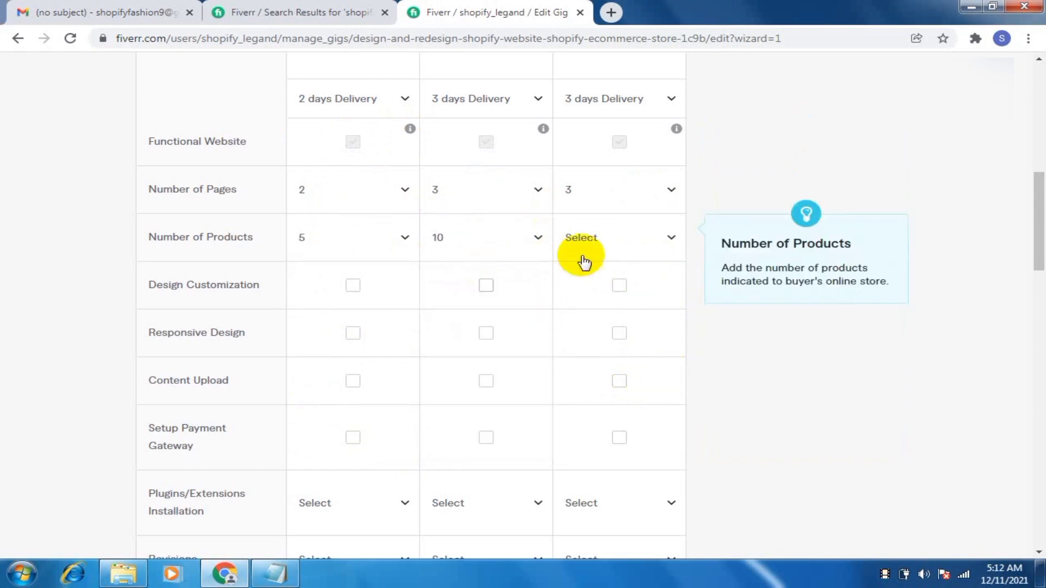
pyautogui.click(671, 240)
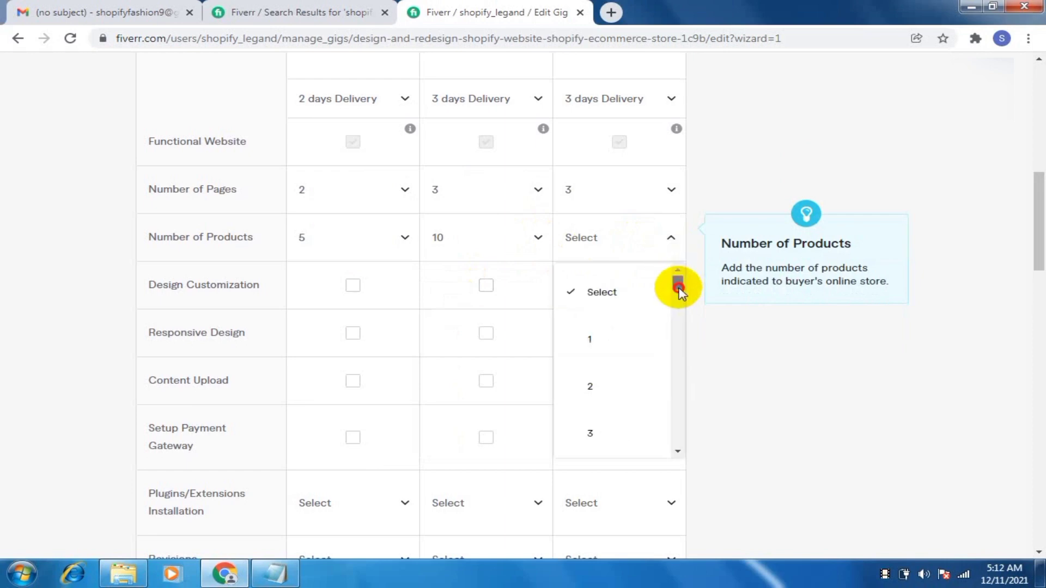
pyautogui.moveTo(678, 288); pyautogui.dragTo(677, 322)
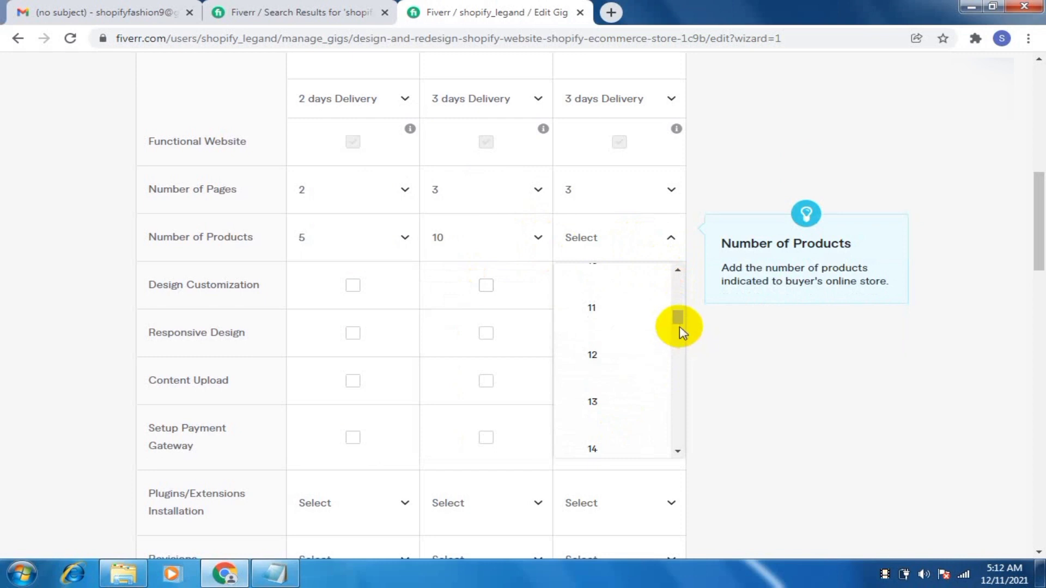
pyautogui.moveTo(677, 319); pyautogui.dragTo(677, 321)
pyautogui.click(608, 432)
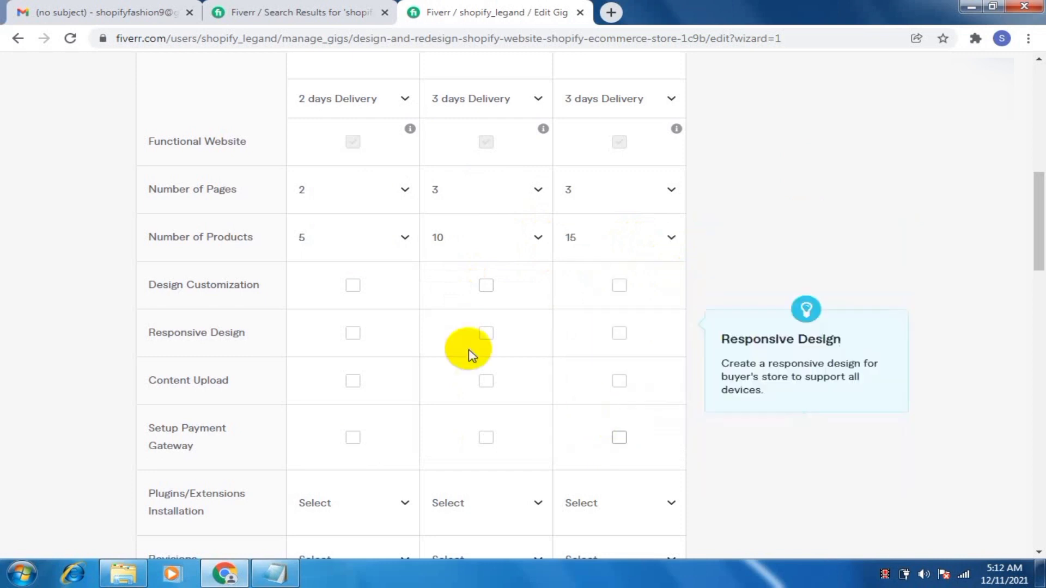
# Step: Include design customization, responsive design, content upload and payment gateway setup in all three packages
pyautogui.click(352, 286)
pyautogui.click(357, 335)
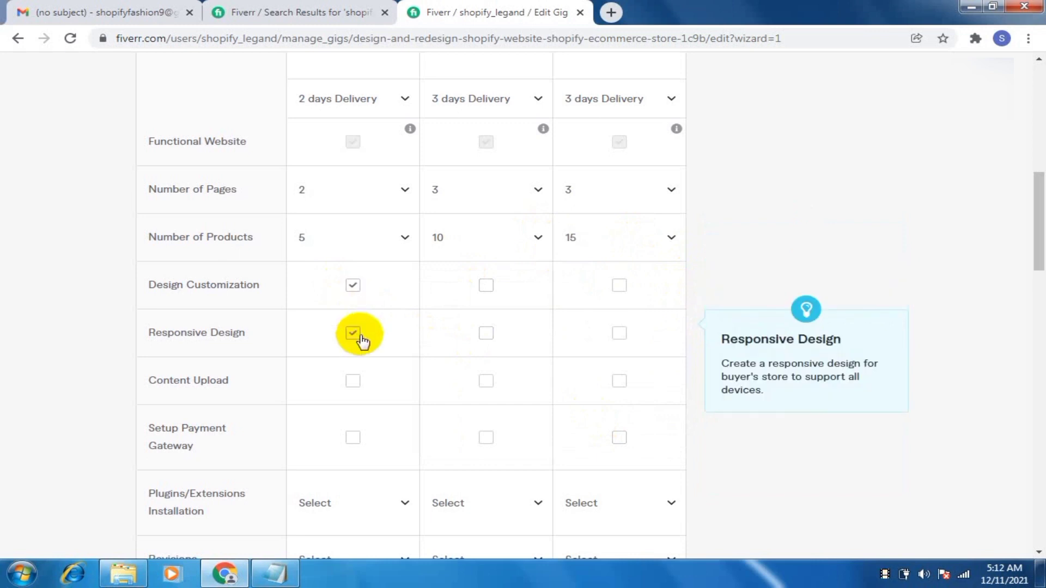
pyautogui.click(354, 383)
pyautogui.click(355, 438)
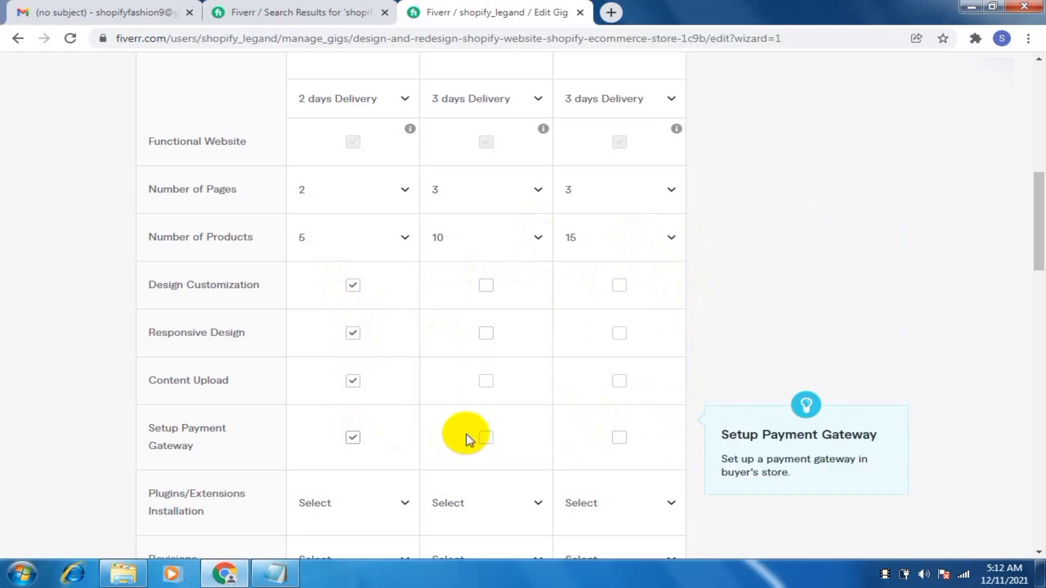
pyautogui.click(485, 438)
pyautogui.click(485, 380)
pyautogui.click(484, 335)
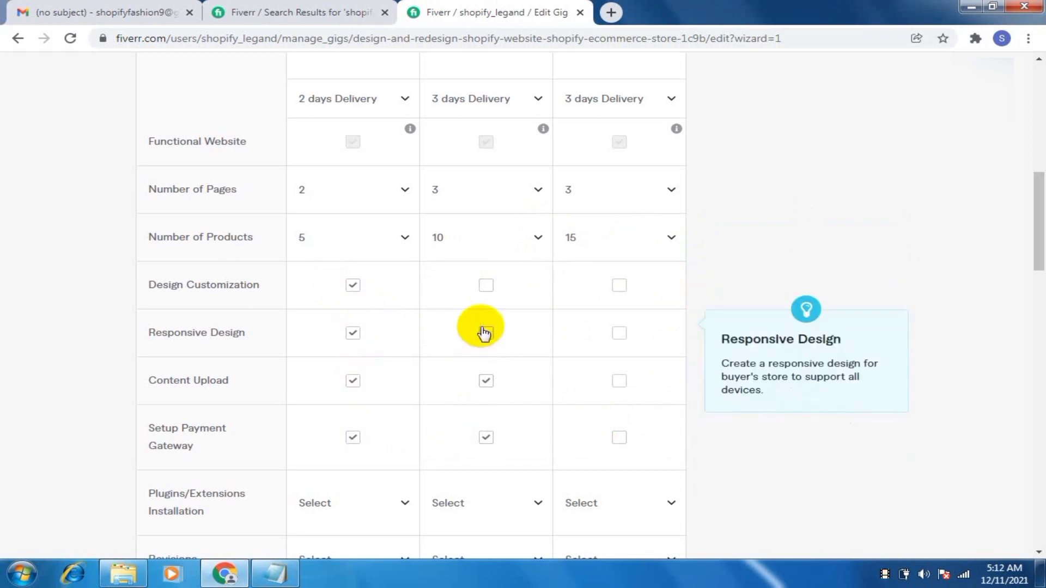
pyautogui.click(484, 287)
pyautogui.click(631, 292)
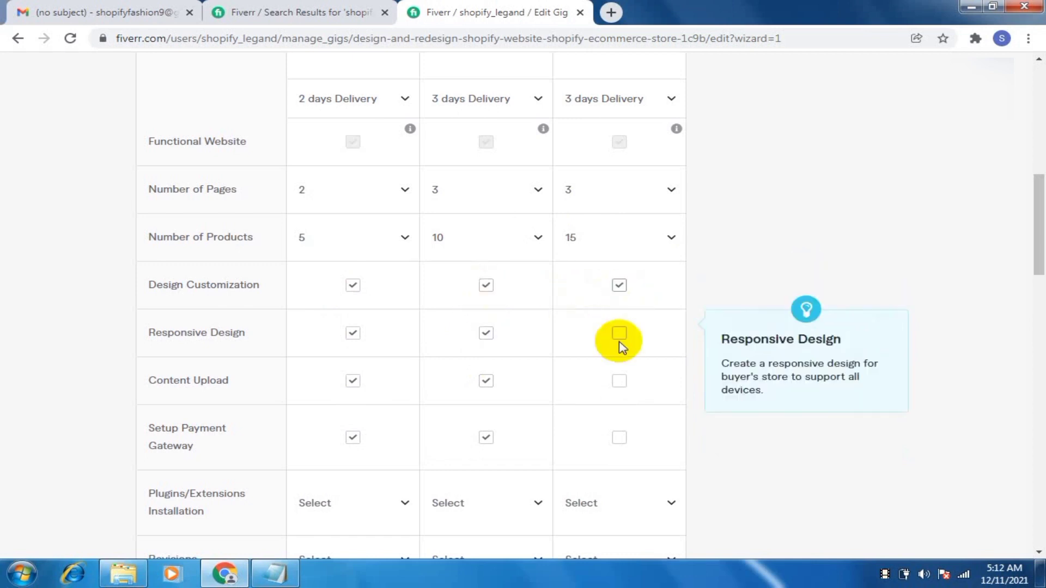
pyautogui.click(619, 337)
pyautogui.click(620, 381)
pyautogui.click(620, 437)
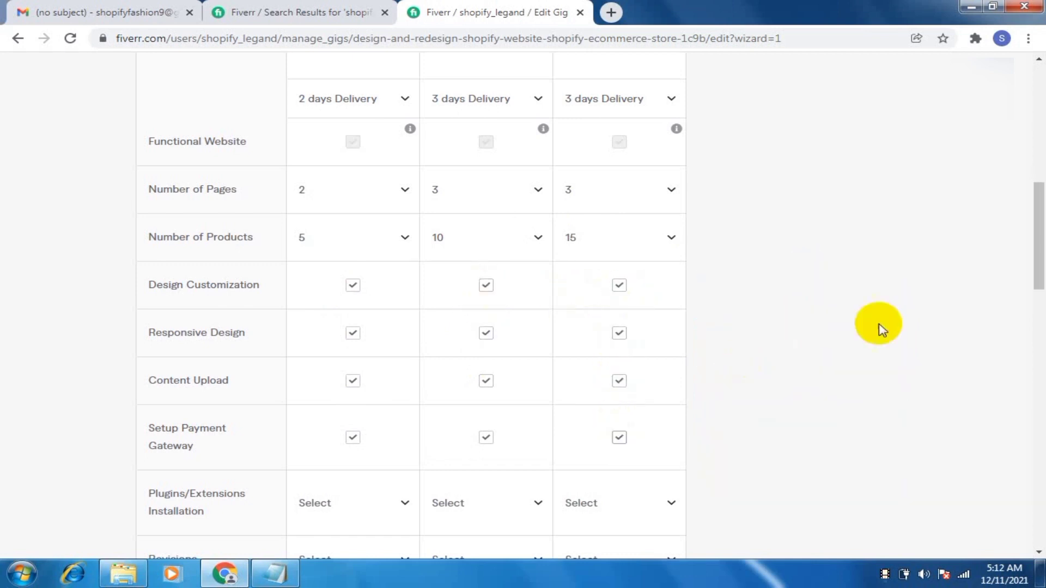
# Step: Set the plugins/extensions installation count to 1 for Basic, 2 for Standard and 3 for Premium
pyautogui.moveTo(1037, 274); pyautogui.dragTo(1032, 345)
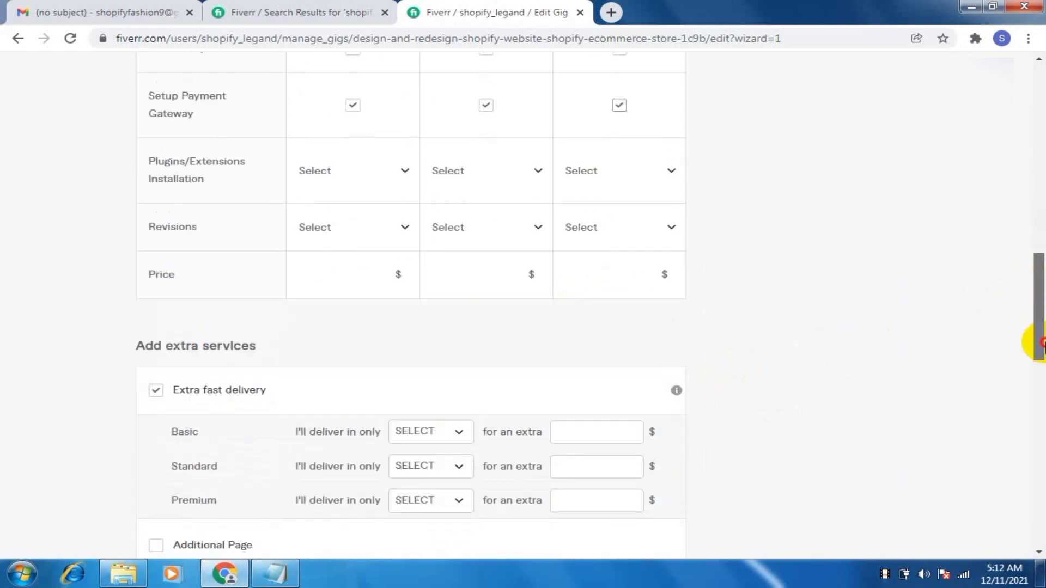
pyautogui.click(390, 175)
pyautogui.click(336, 270)
pyautogui.click(518, 186)
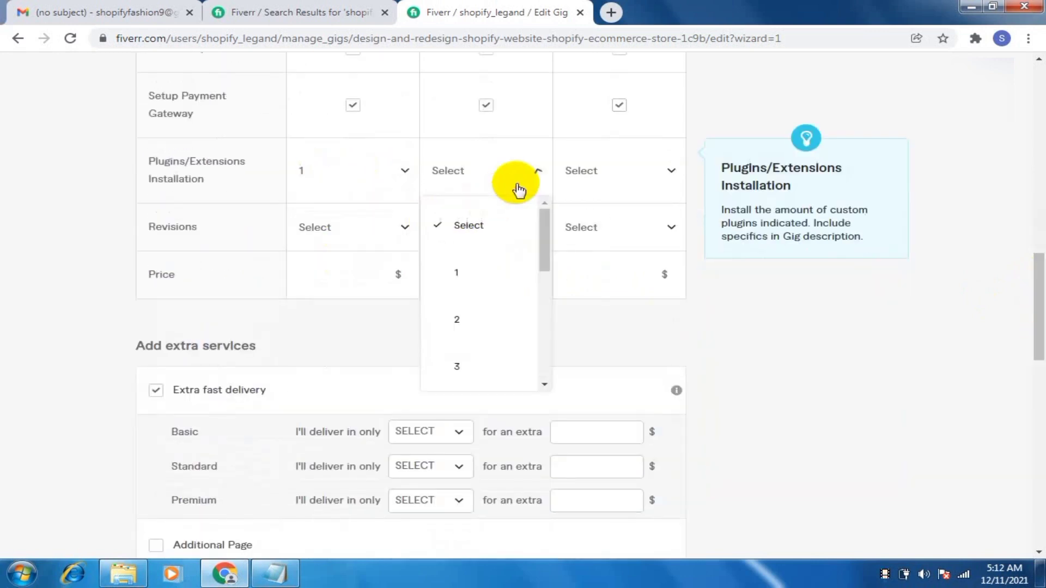
pyautogui.click(497, 316)
pyautogui.click(625, 184)
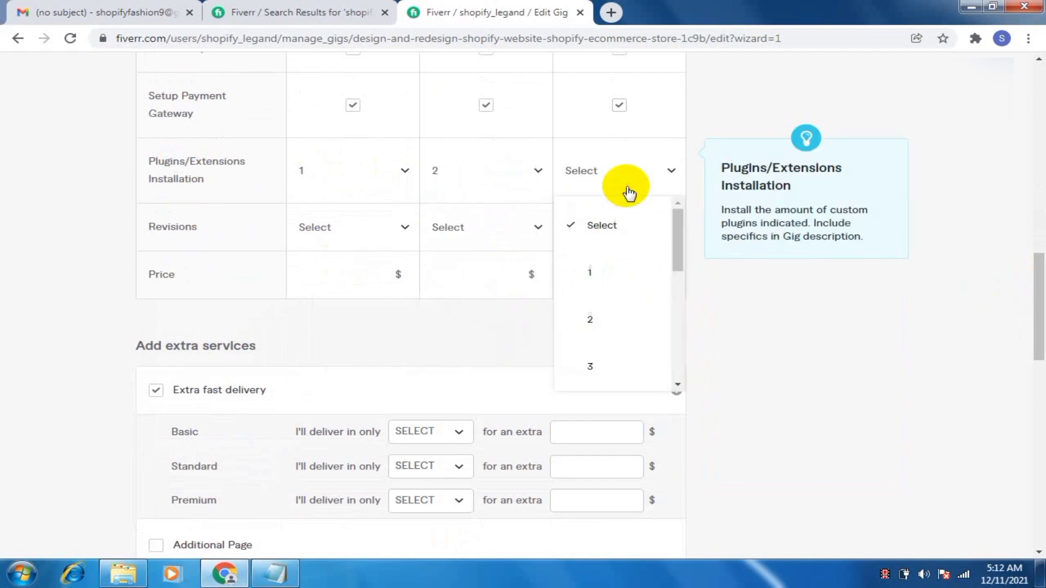
pyautogui.click(628, 367)
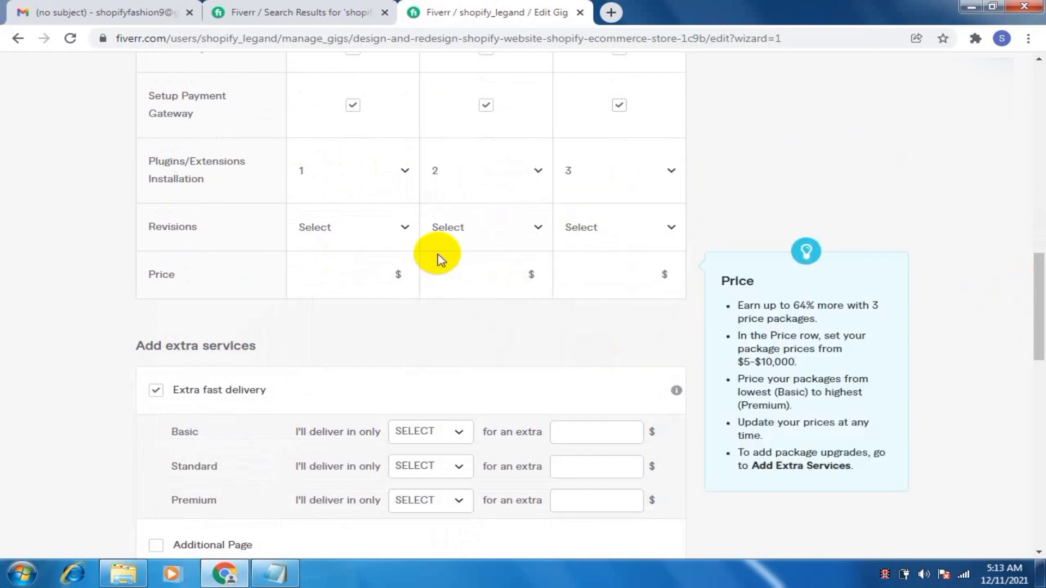
# Step: Set the revisions to 0 for the Basic package, 3 for Standard and 5 for Premium
pyautogui.click(403, 230)
pyautogui.click(345, 327)
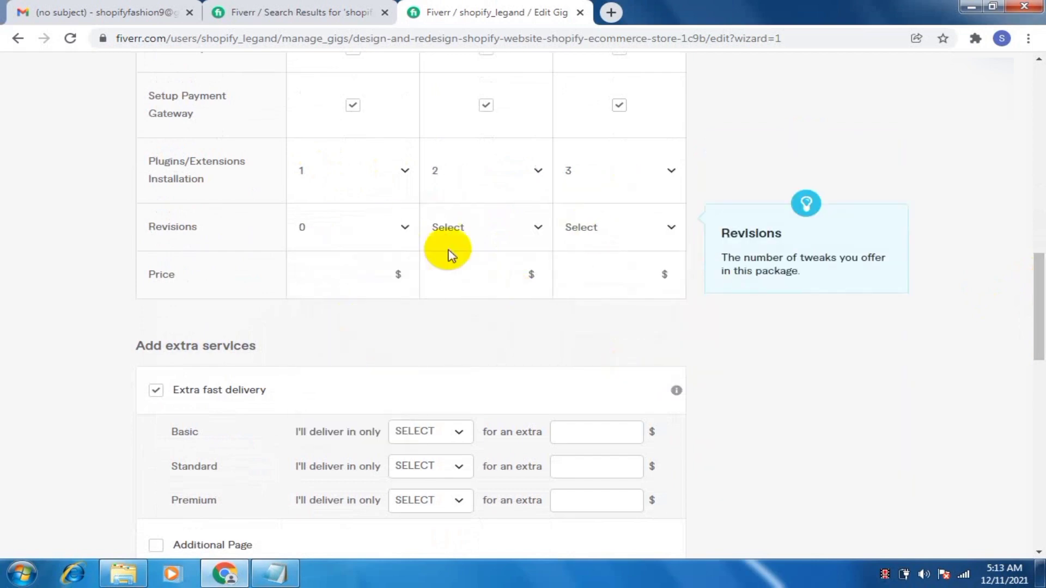
pyautogui.click(525, 226)
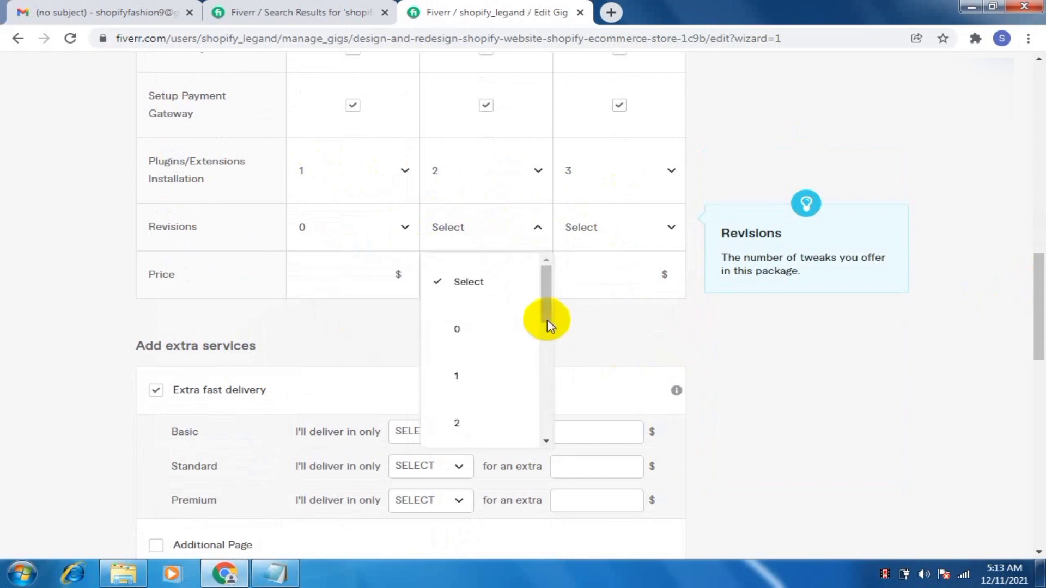
pyautogui.moveTo(548, 320); pyautogui.dragTo(532, 343)
pyautogui.click(458, 355)
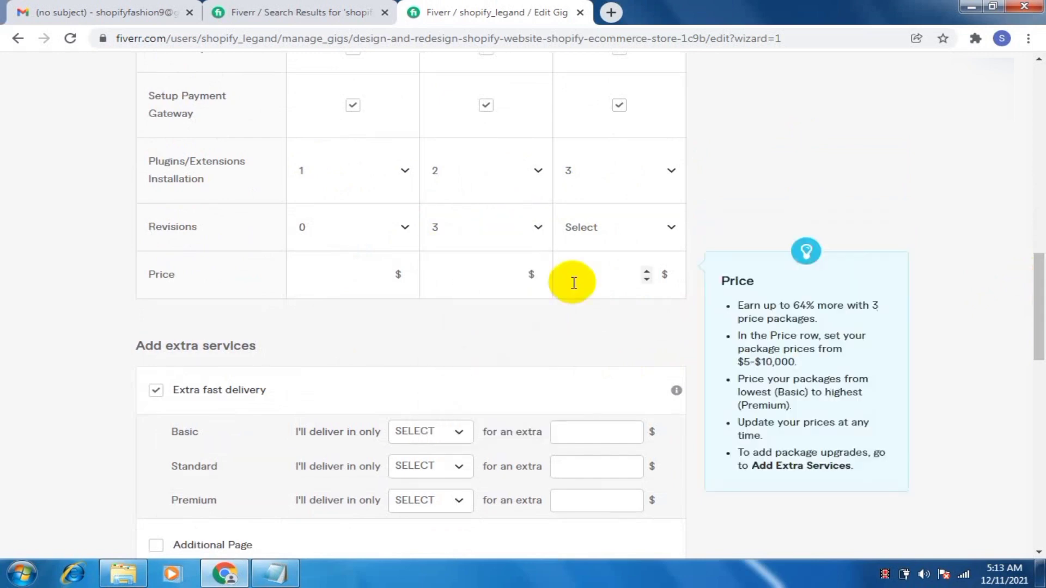
pyautogui.click(671, 229)
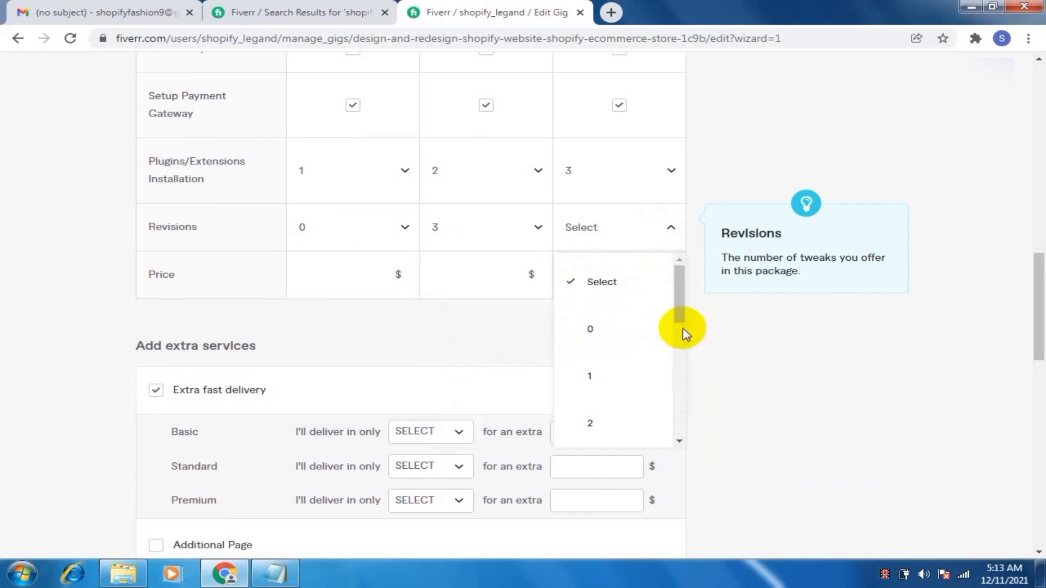
pyautogui.scroll(-3, 680, 343)
pyautogui.click(612, 384)
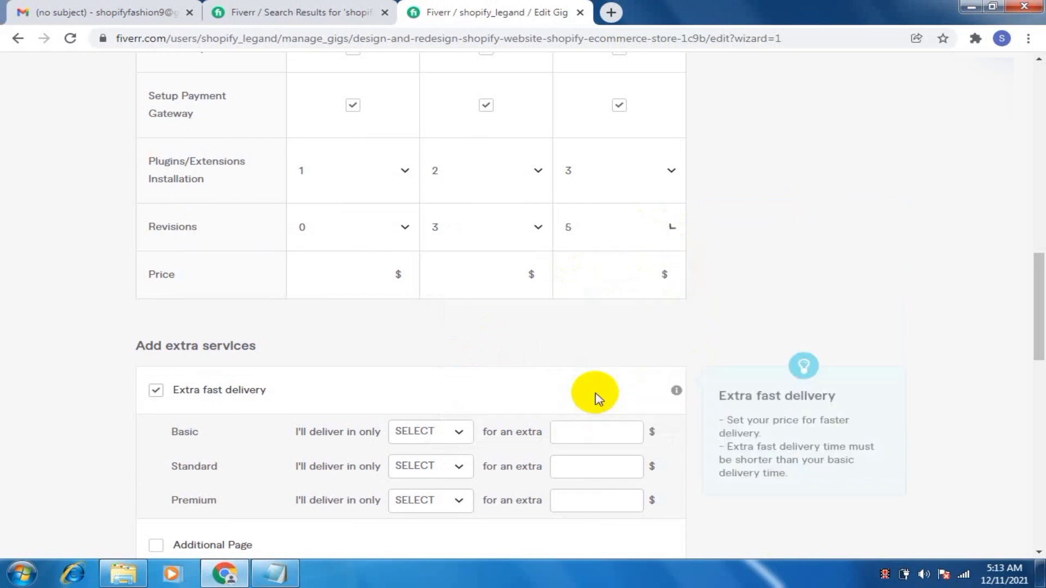
# Step: Price the Basic package at $50, the Standard package at $90 and the Premium package at $120
pyautogui.click(349, 284)
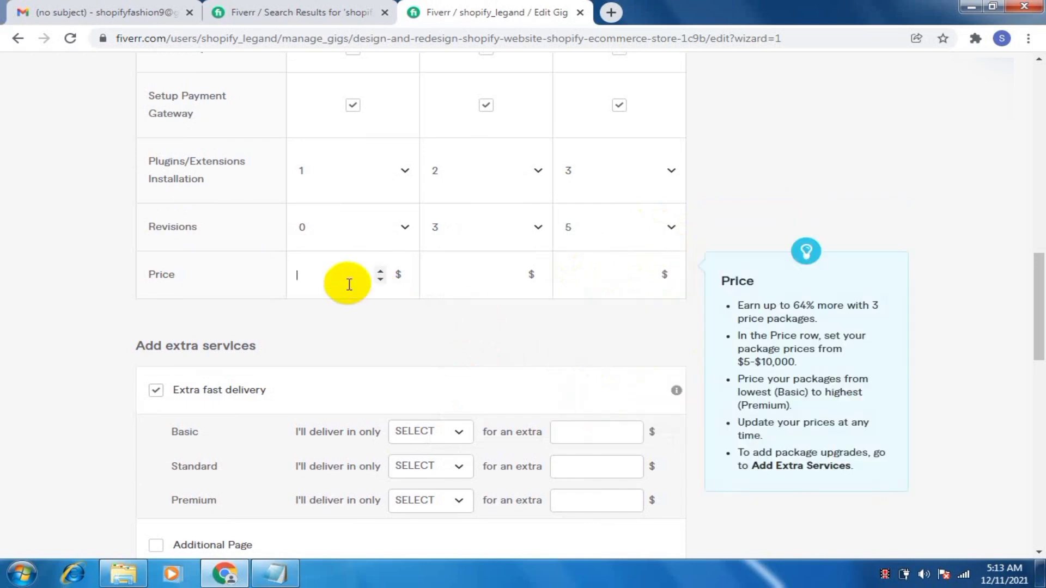
pyautogui.write('50')
pyautogui.click(490, 276)
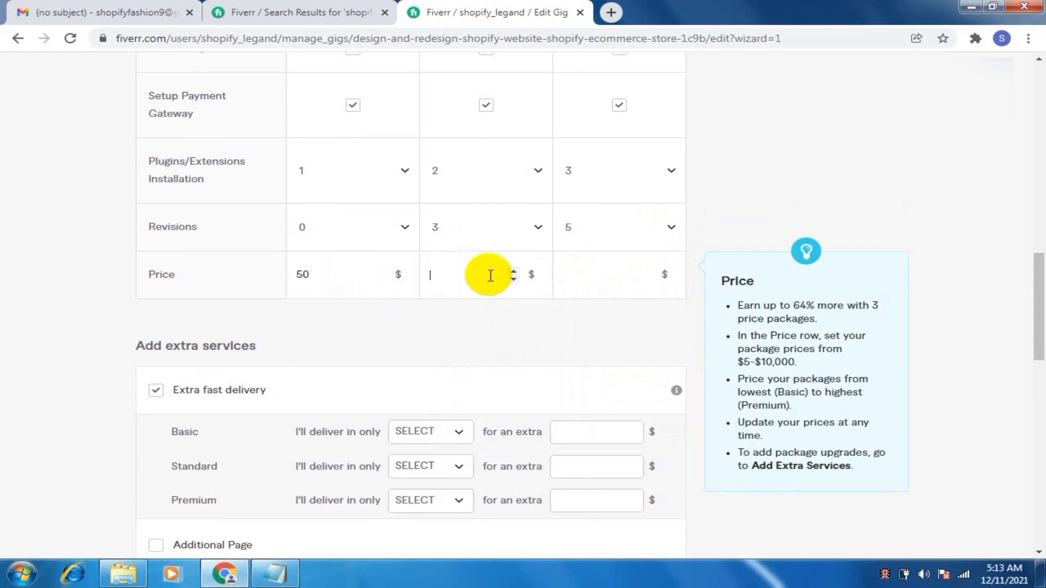
pyautogui.write('90')
pyautogui.click(578, 270)
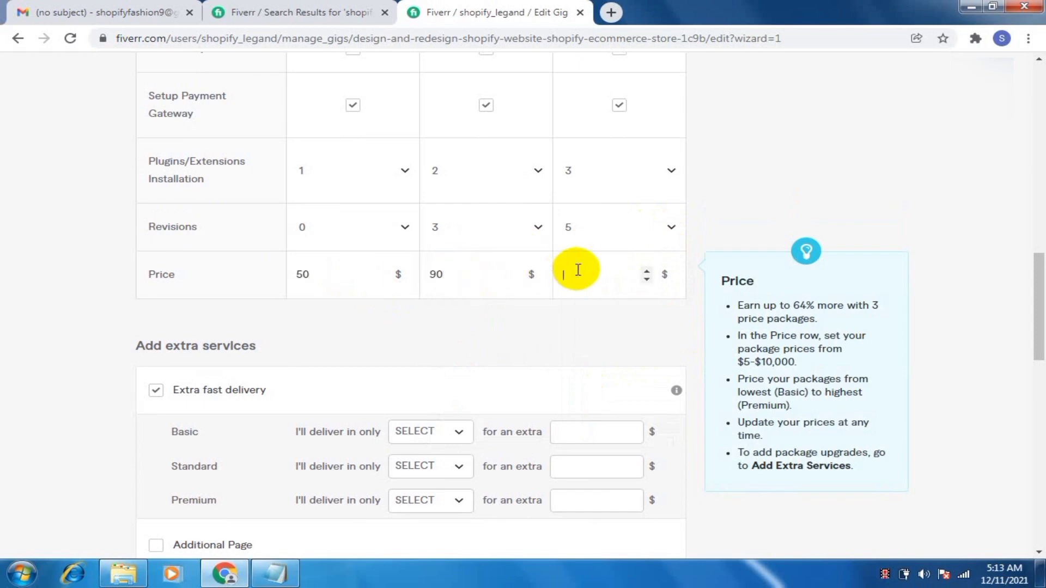
pyautogui.write('2')
pyautogui.press('BackSpace')
pyautogui.press('BackSpace')
pyautogui.write('0')
pyautogui.click(609, 320)
pyautogui.scroll(-2, 609, 326)
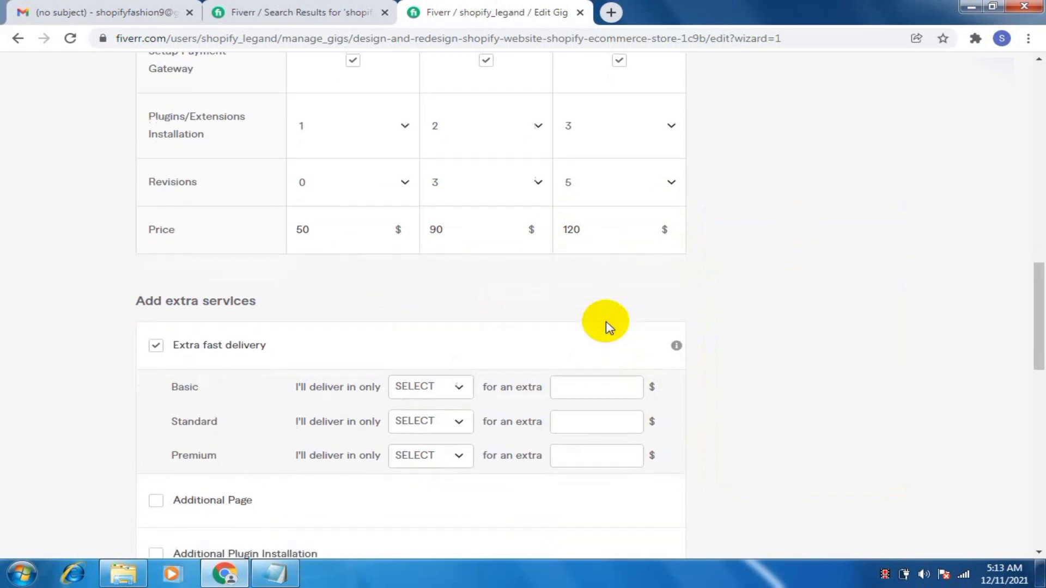
pyautogui.scroll(-1, 605, 325)
pyautogui.click(309, 190)
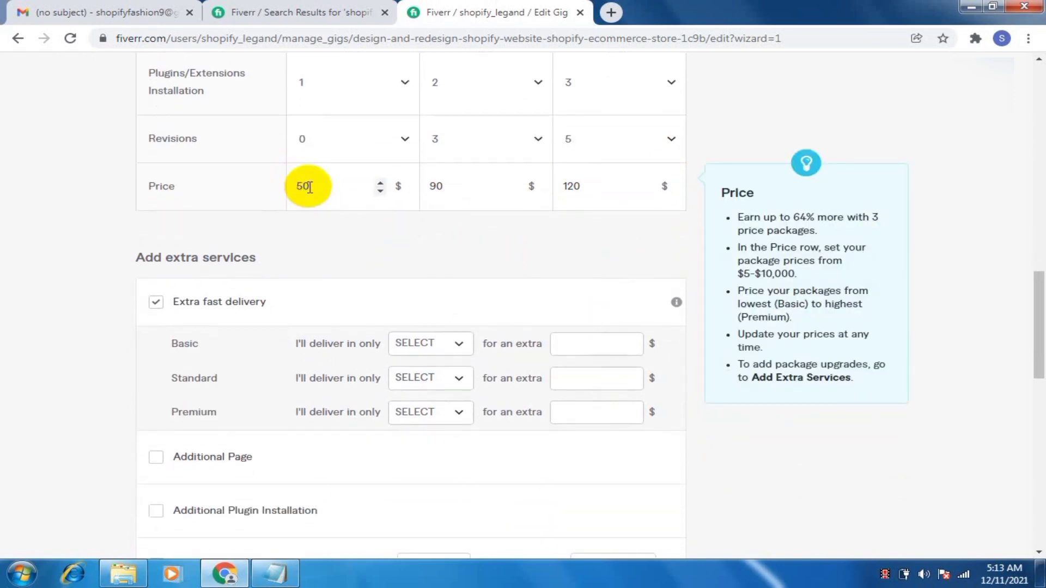
pyautogui.click(381, 268)
# Step: Set the extra fast delivery time to 1 day for the Basic, Standard and Premium packages
pyautogui.scroll(-3, 381, 269)
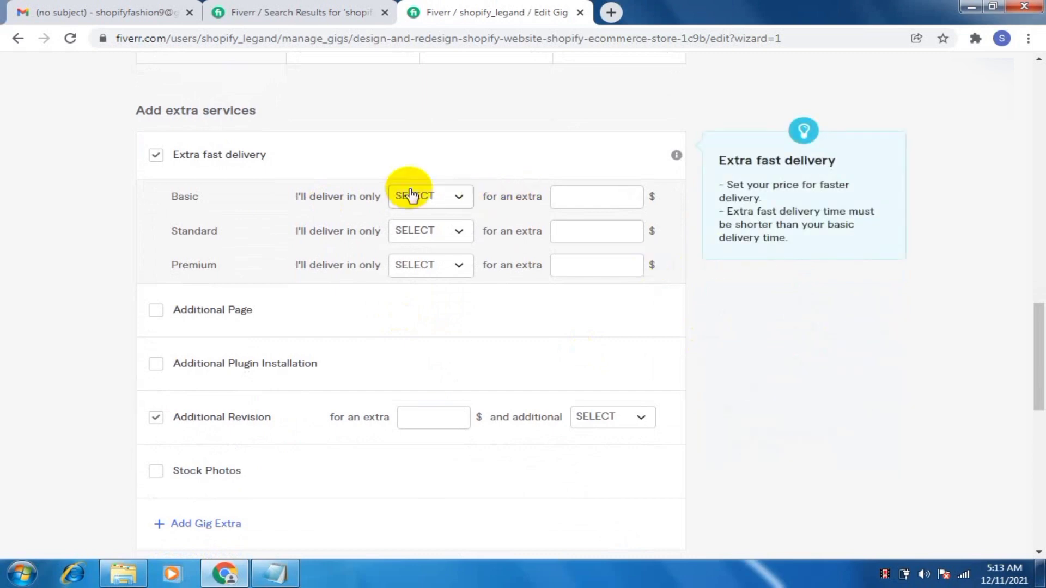
pyautogui.click(605, 203)
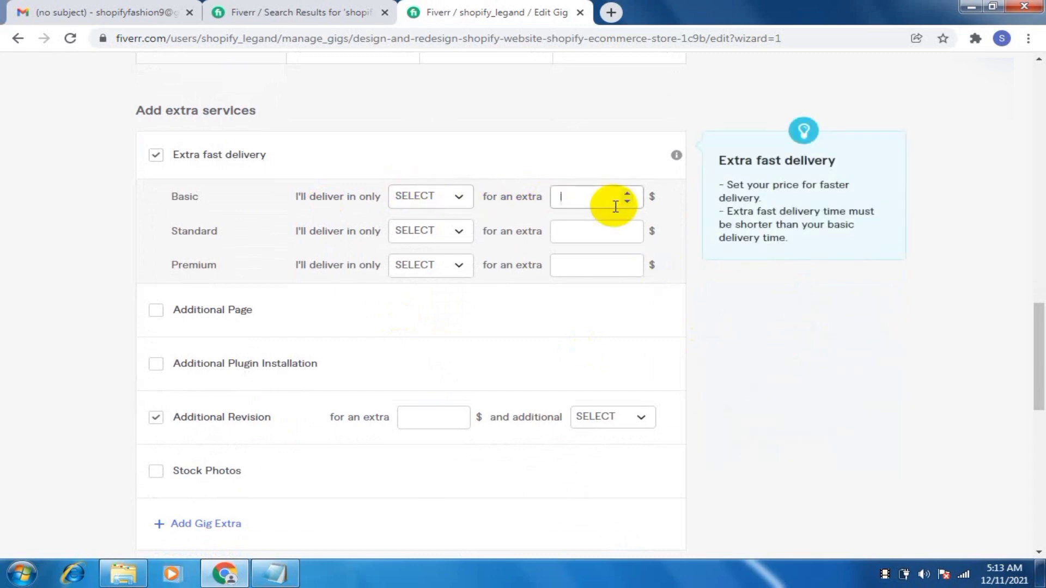
pyautogui.click(462, 202)
pyautogui.click(429, 276)
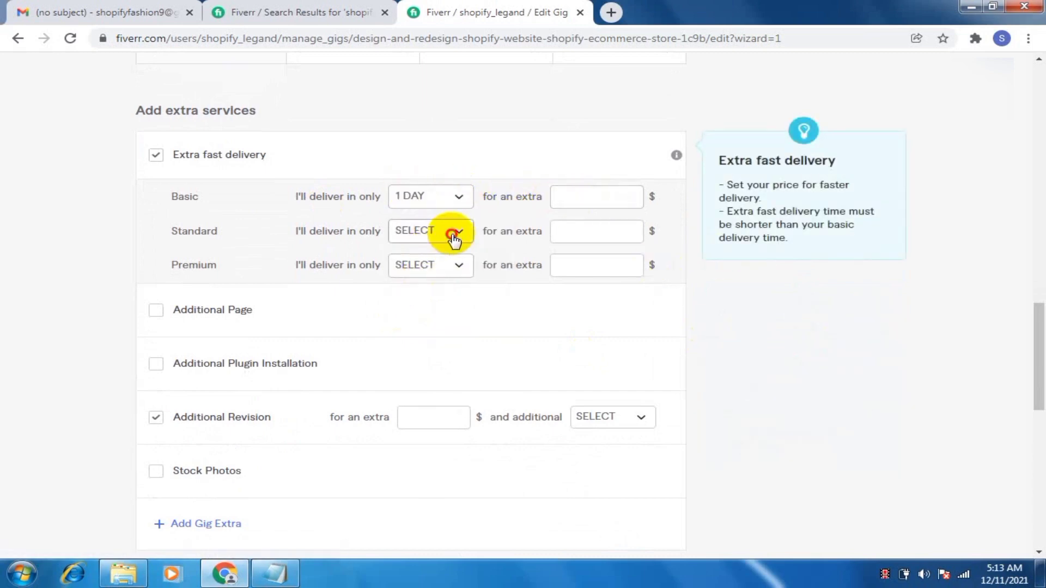
pyautogui.click(452, 238)
pyautogui.click(443, 309)
pyautogui.click(448, 272)
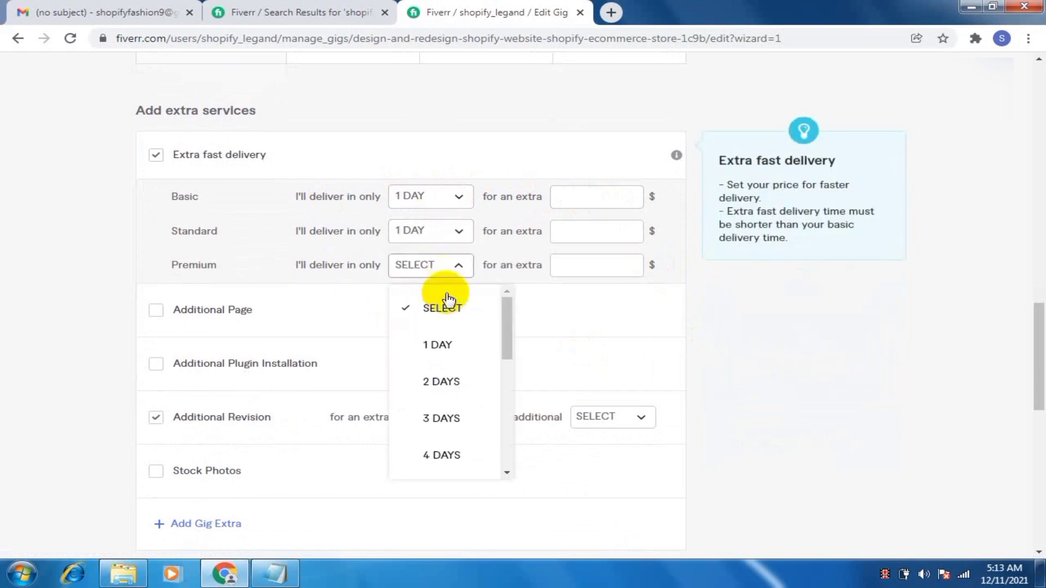
pyautogui.click(453, 355)
# Step: Price extra fast delivery at $50 for Basic, $60 for Standard and $70 for Premium
pyautogui.click(576, 206)
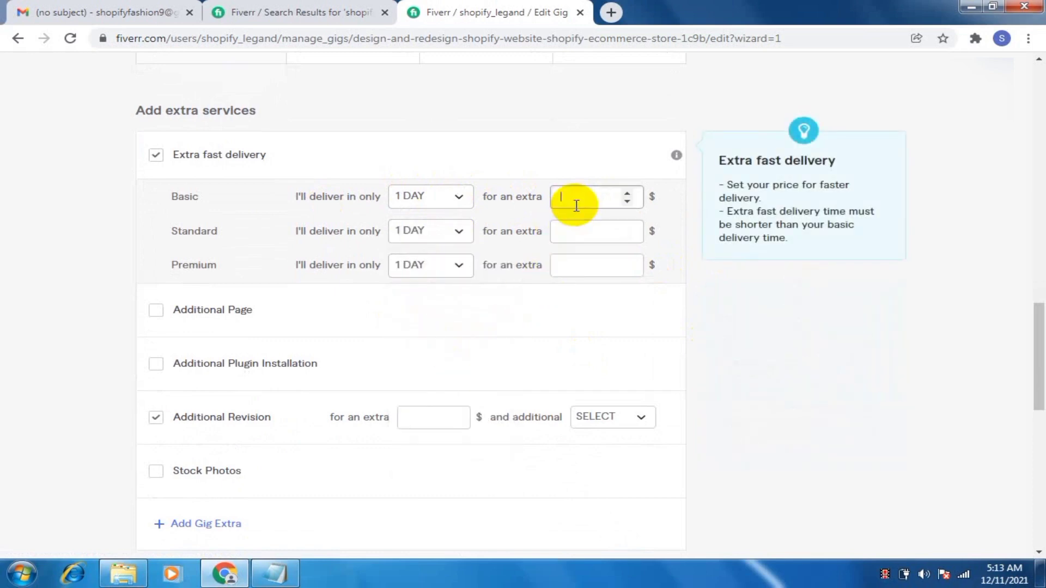
pyautogui.write('50')
pyautogui.click(590, 240)
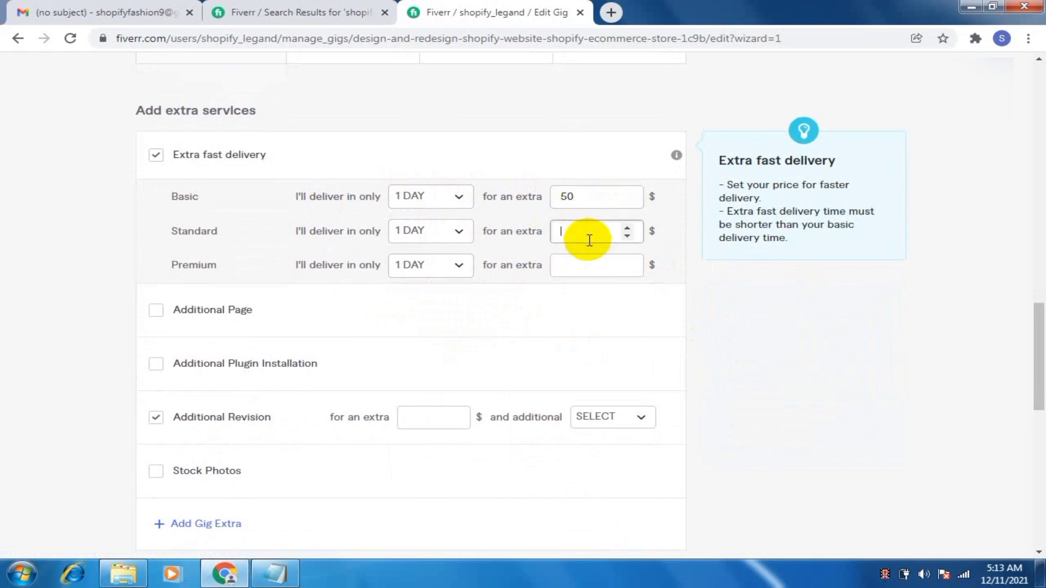
pyautogui.write('60')
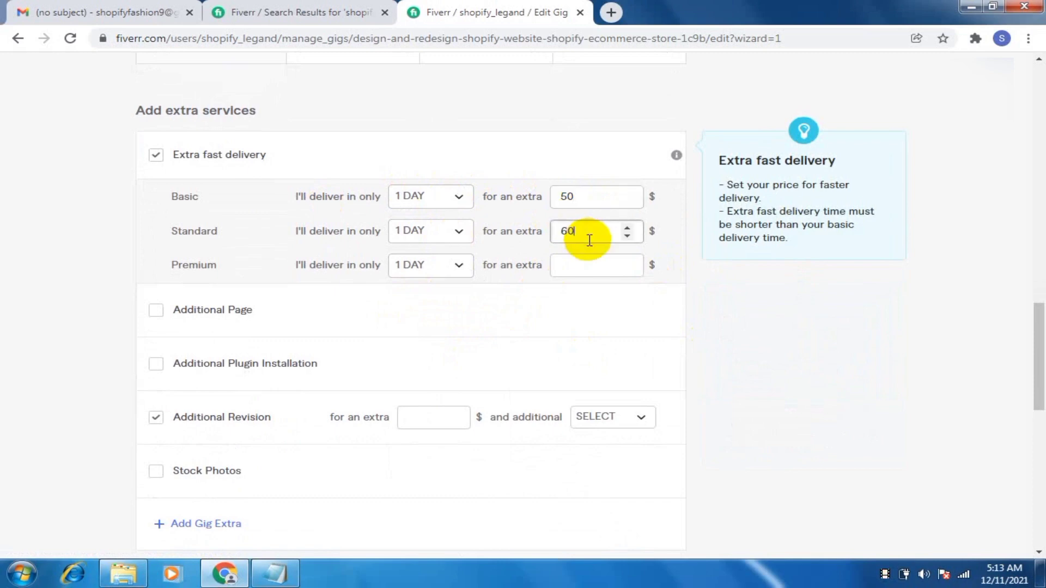
pyautogui.click(598, 268)
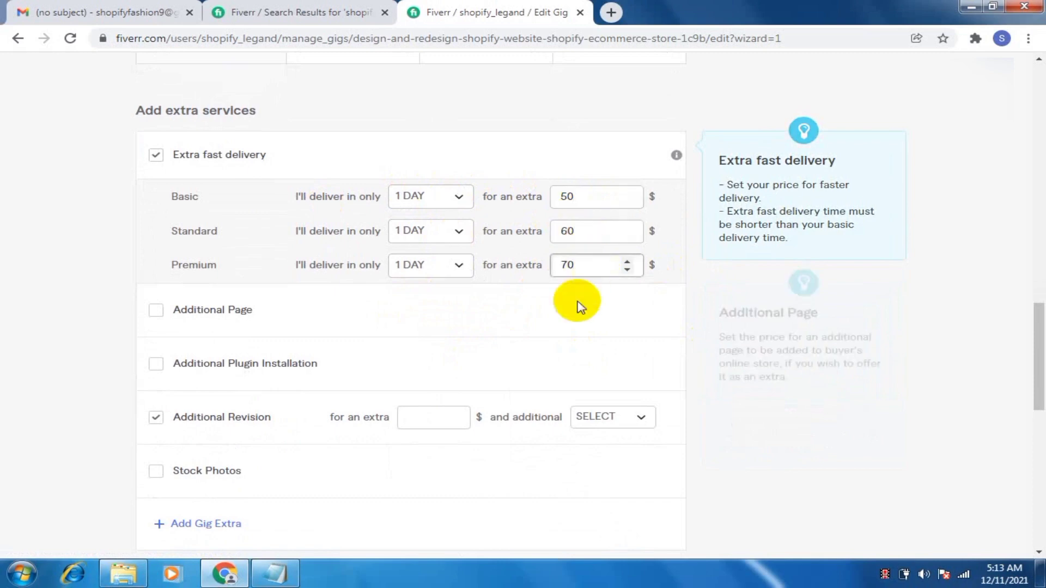
# Step: Price the additional revision at $50 with 1 additional day, and save the pricing to continue to the description
pyautogui.scroll(-1, 582, 303)
pyautogui.scroll(-3, 582, 310)
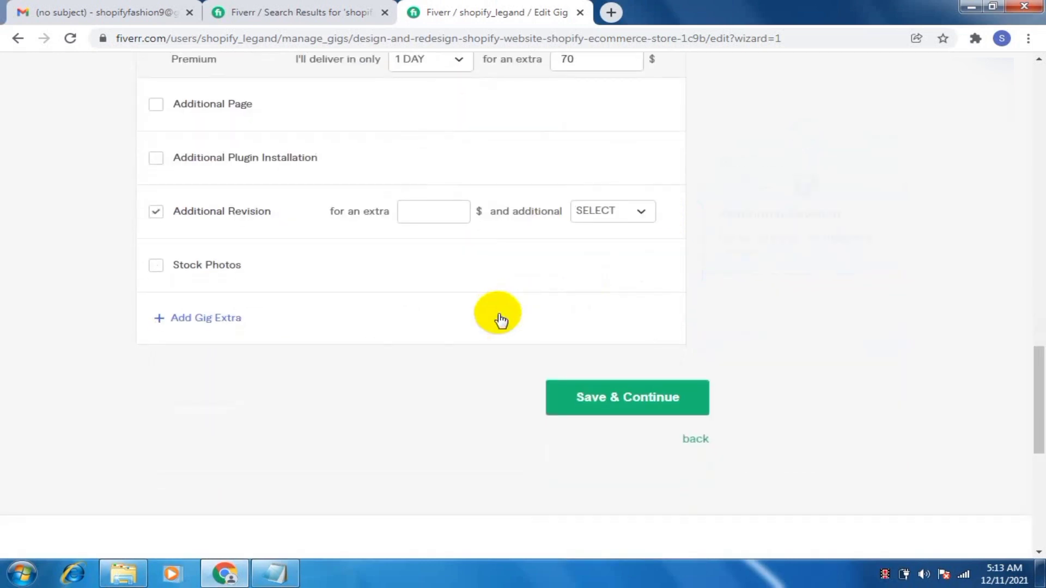
pyautogui.click(437, 213)
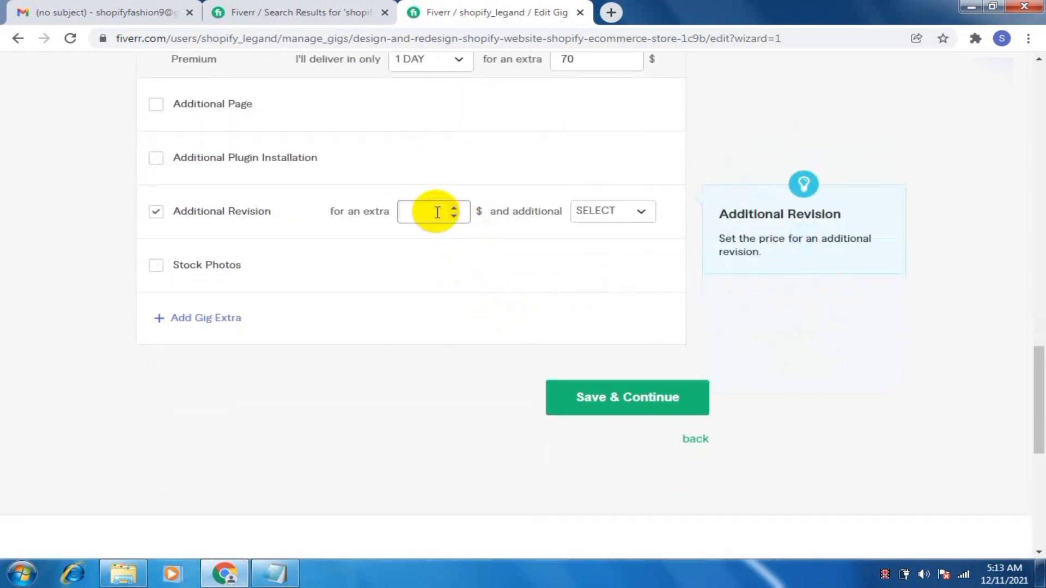
pyautogui.write('50')
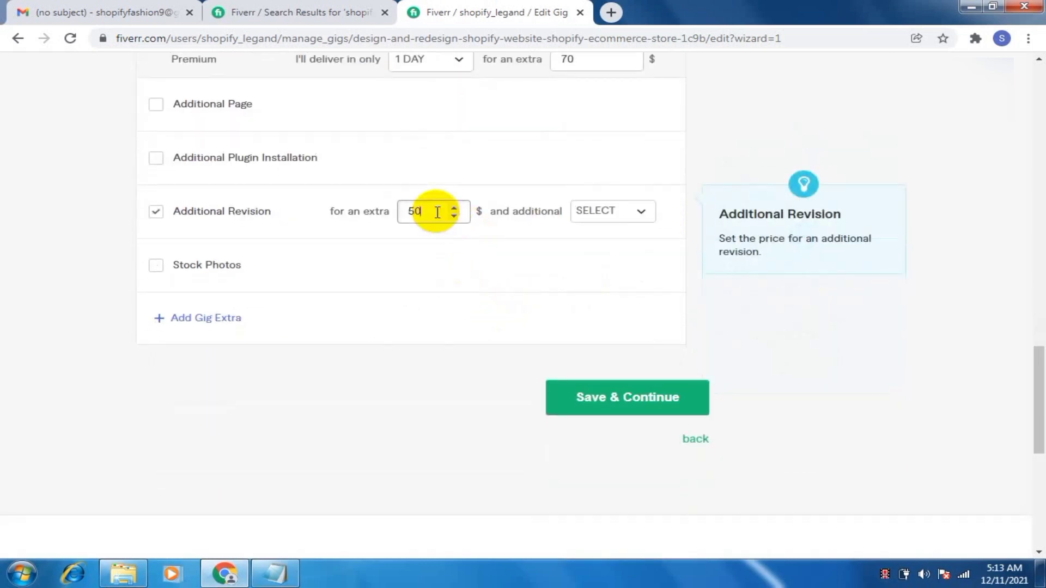
pyautogui.click(625, 218)
pyautogui.click(613, 289)
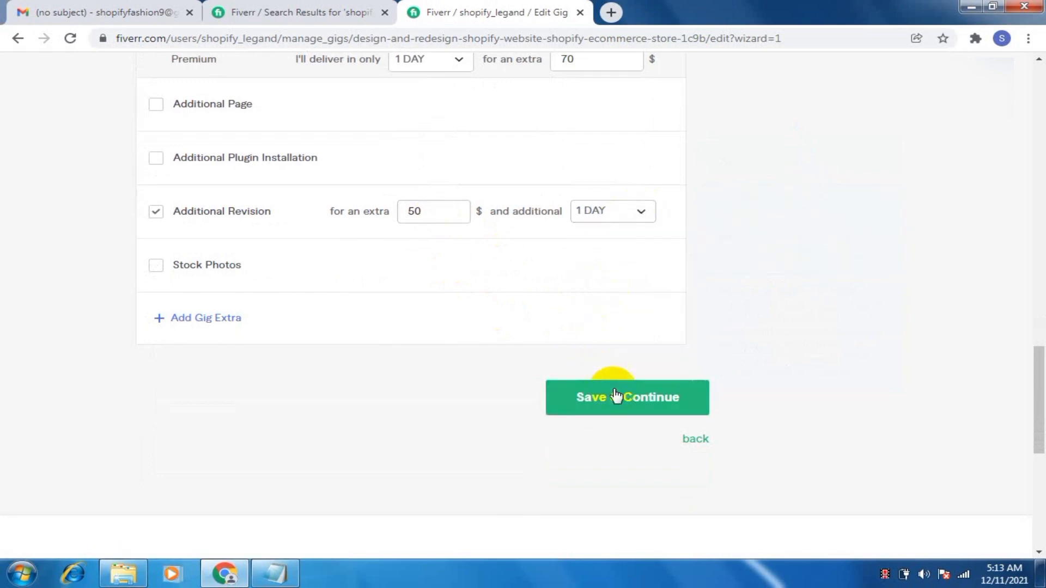
pyautogui.click(616, 396)
# Step: Start the gig description with "Hi i am shopify store expert and ecommerce website redesigner"
pyautogui.moveTo(1038, 402); pyautogui.dragTo(1045, 213)
pyautogui.click(550, 241)
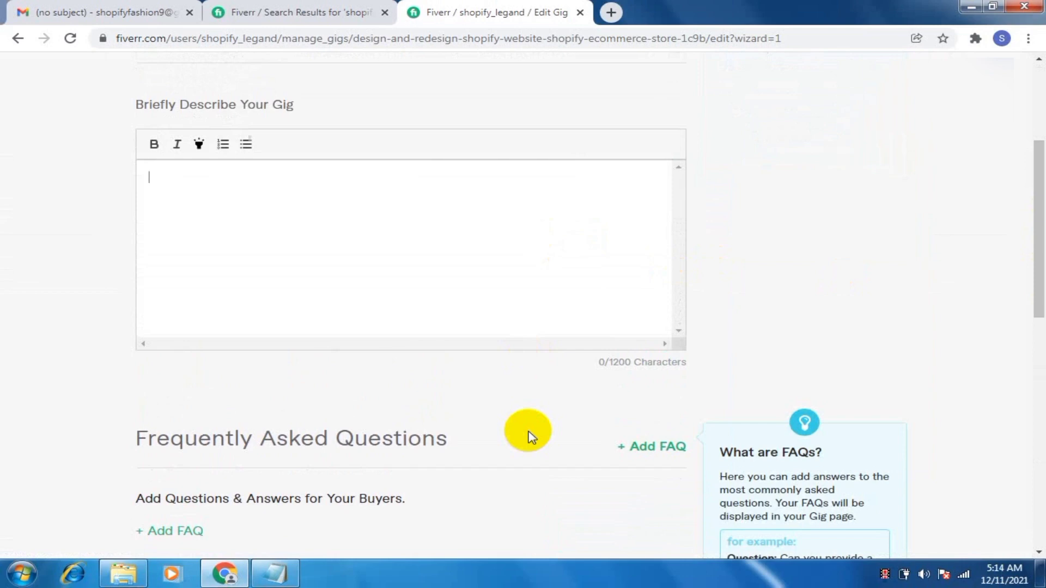
pyautogui.write('Hi i am shopify store ')
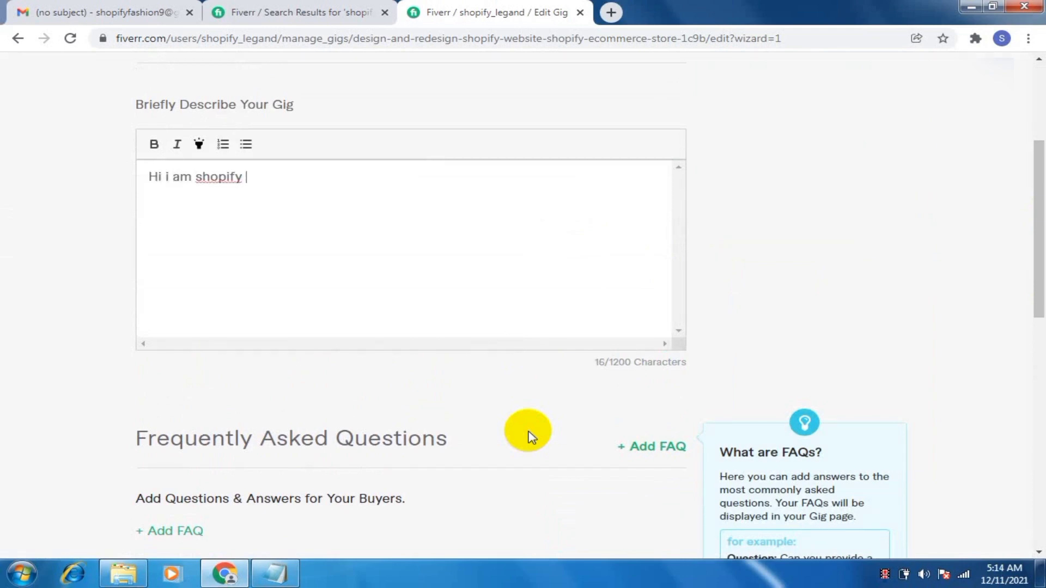
pyautogui.write('expert and')
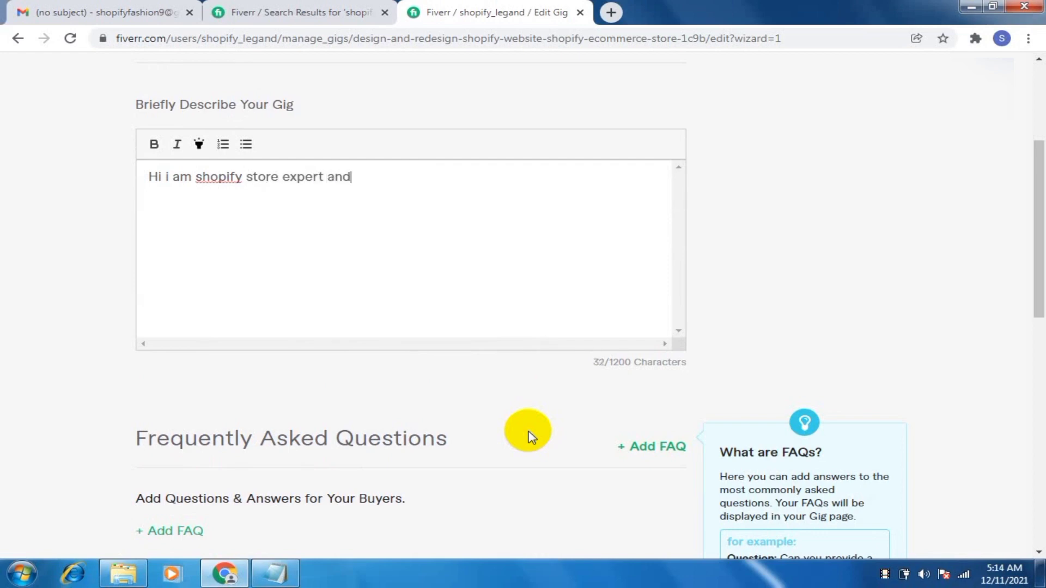
pyautogui.write(' ecomert')
pyautogui.press('BackSpace')
pyautogui.press('BackSpace')
pyautogui.write('merce ')
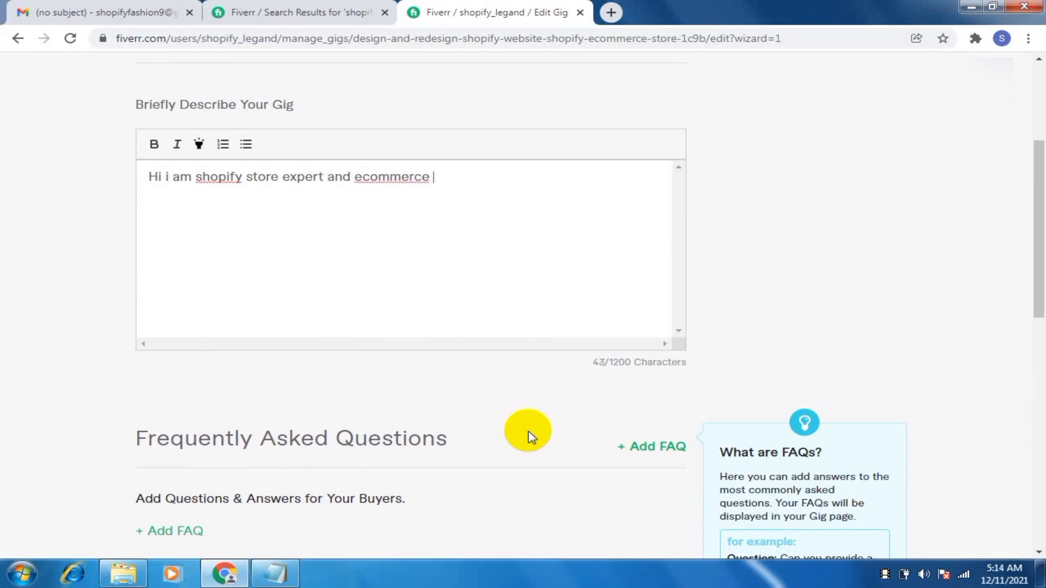
pyautogui.write('website redesigner')
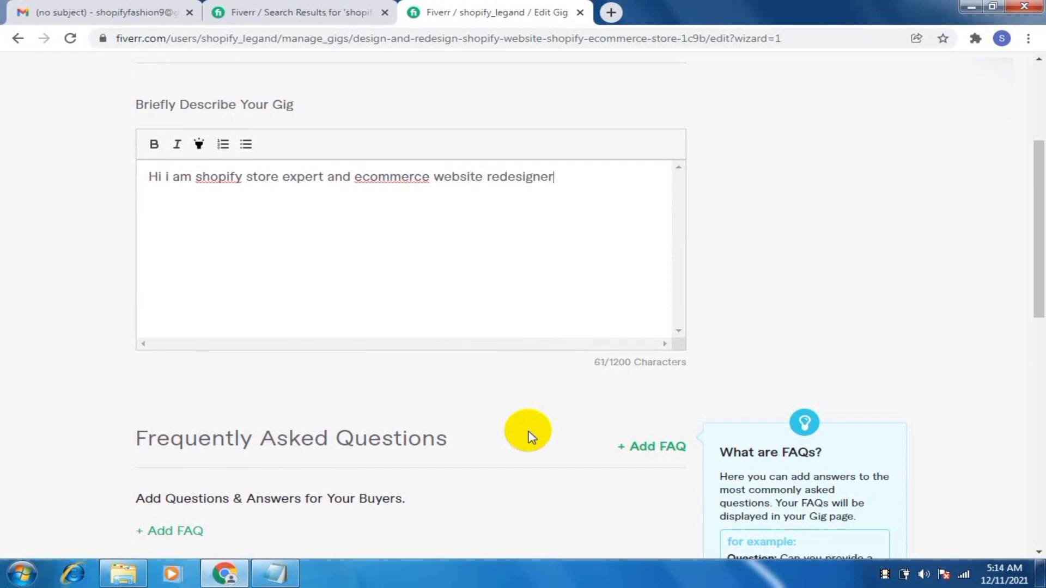
# Step: Continue the description with ",i have 7 years experience on shopify store and also"
pyautogui.write(',i have 7 yea')
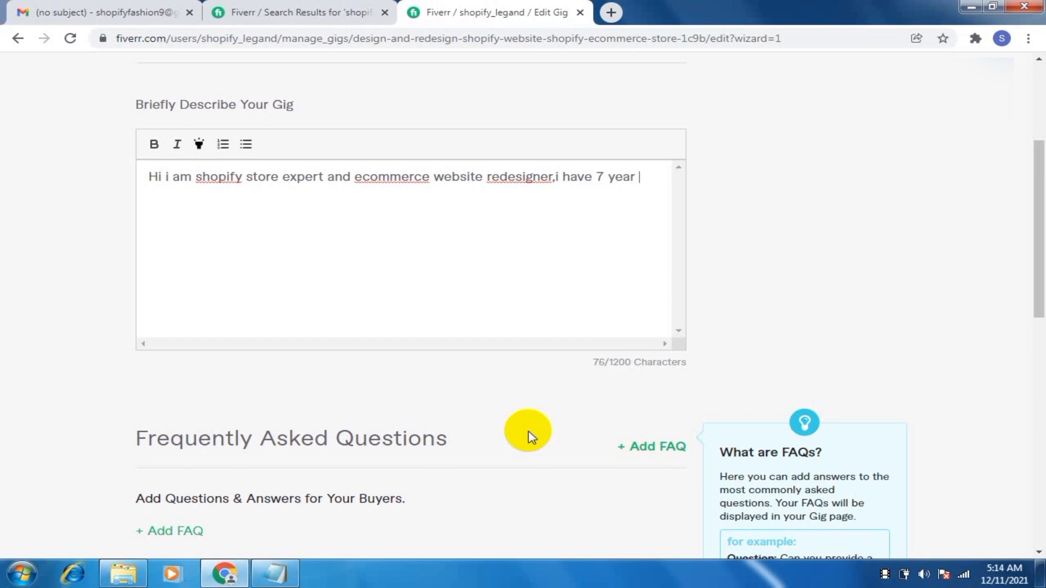
pyautogui.write('rs experience on shopif')
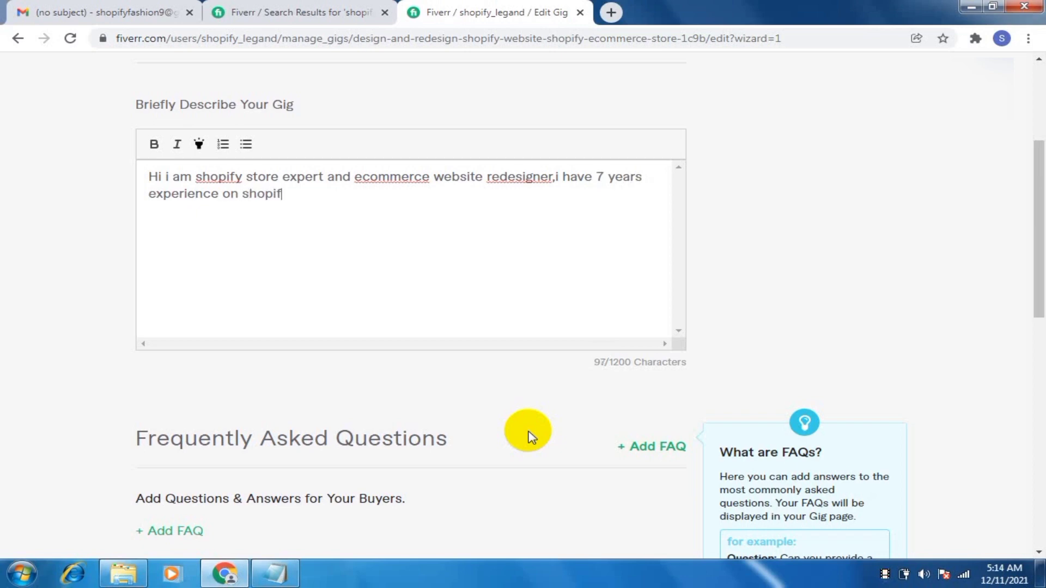
pyautogui.write('y store and also')
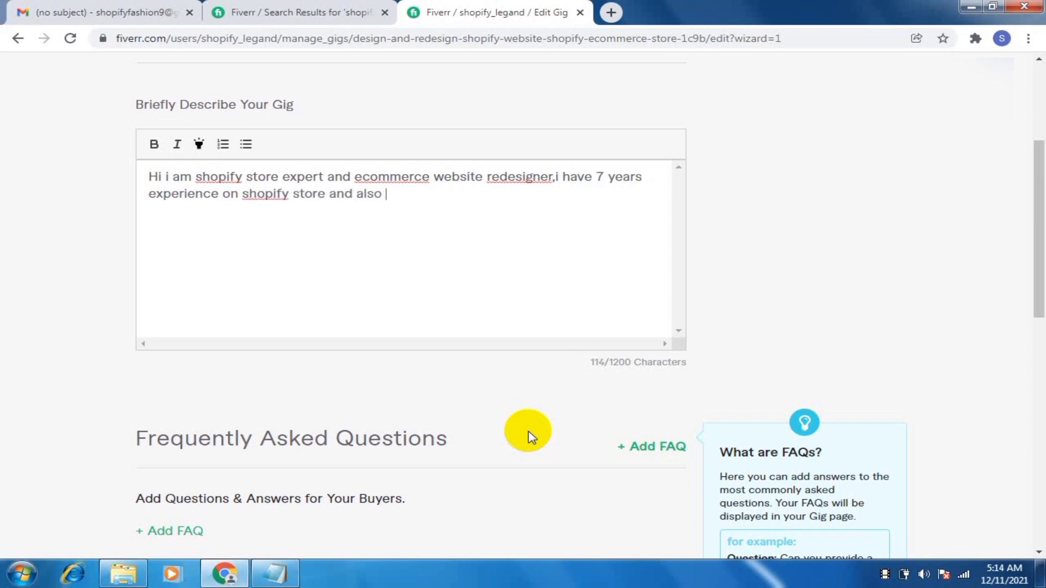
# Step: Extend the description sentence with "i design many shopify ecommerce website for clients with"
pyautogui.write(' i design ma')
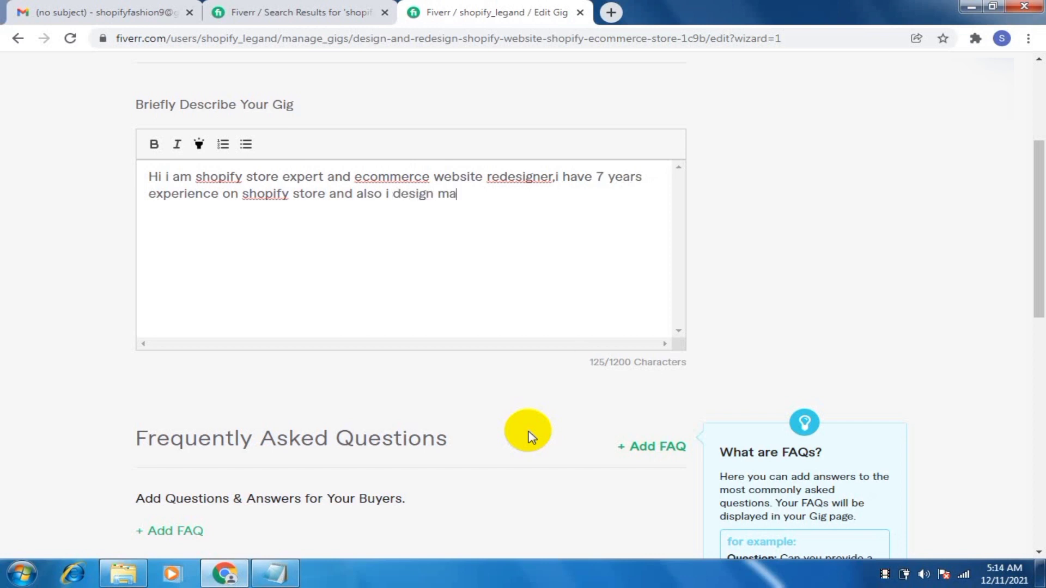
pyautogui.write('ny shopify ')
pyautogui.write('ecommerce w')
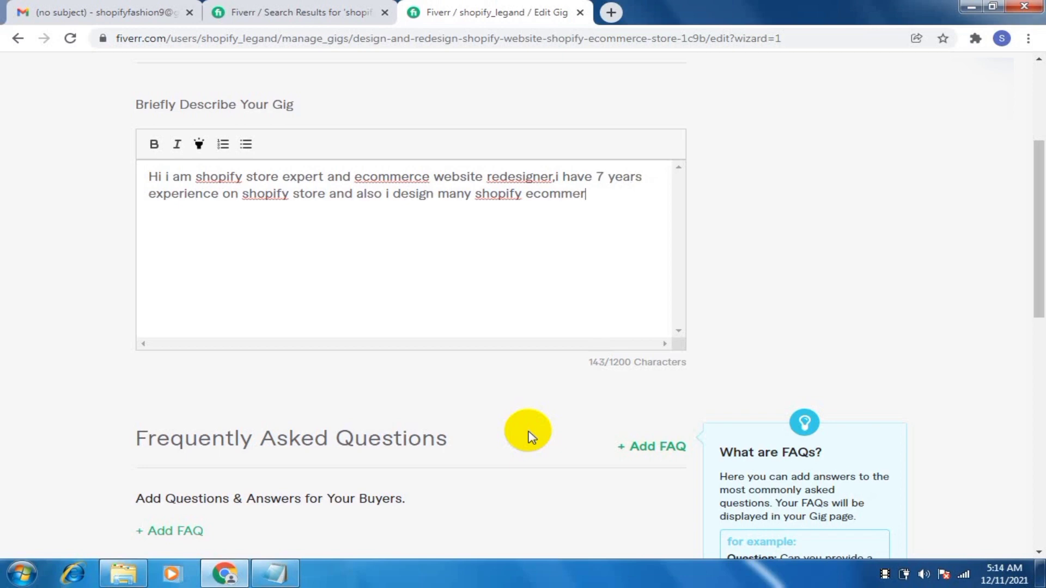
pyautogui.write('ebsi')
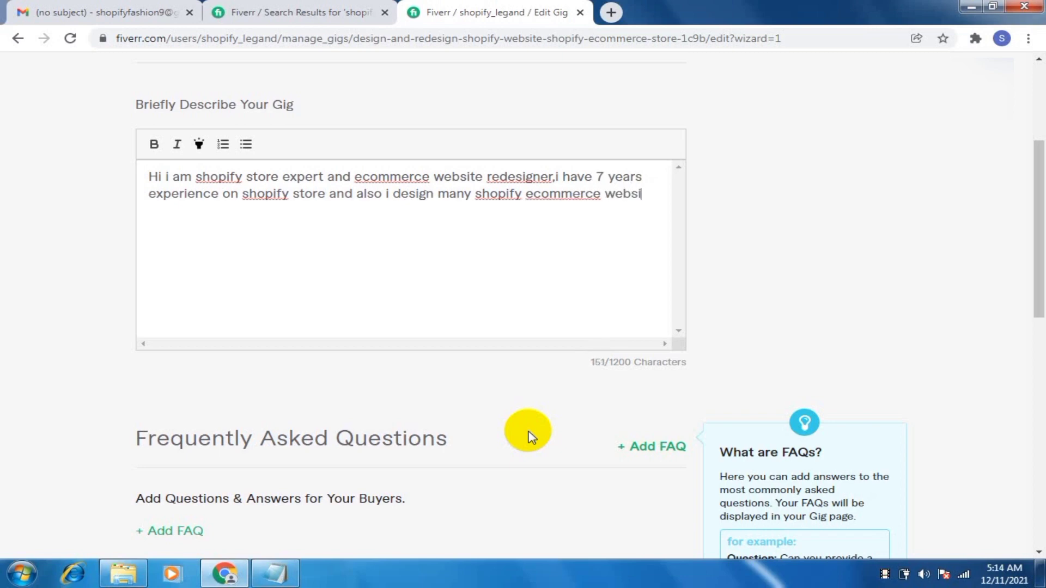
pyautogui.write('te for pl')
pyautogui.press('BackSpace')
pyautogui.write('client')
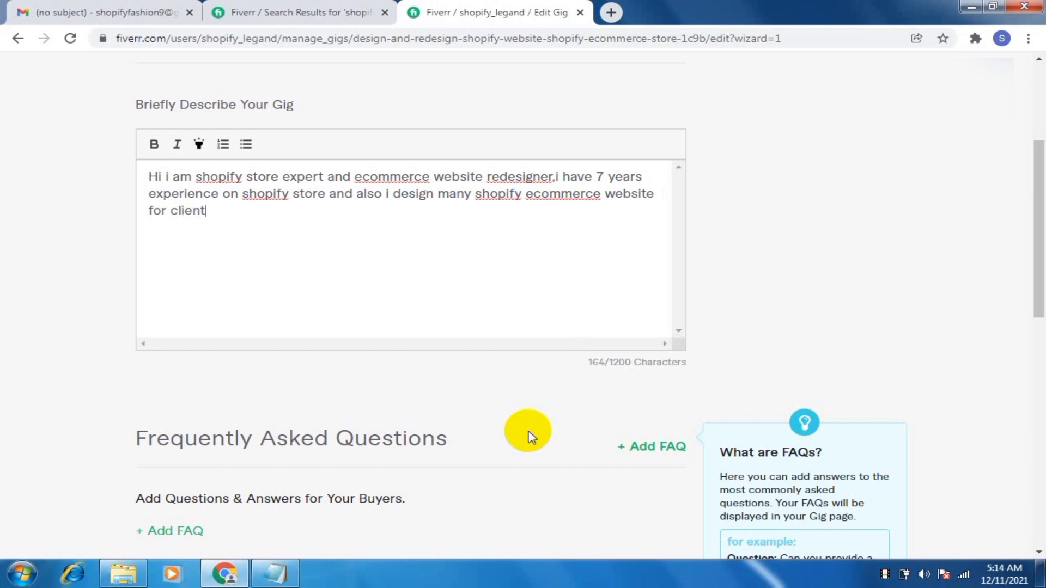
pyautogui.write('s with beat')
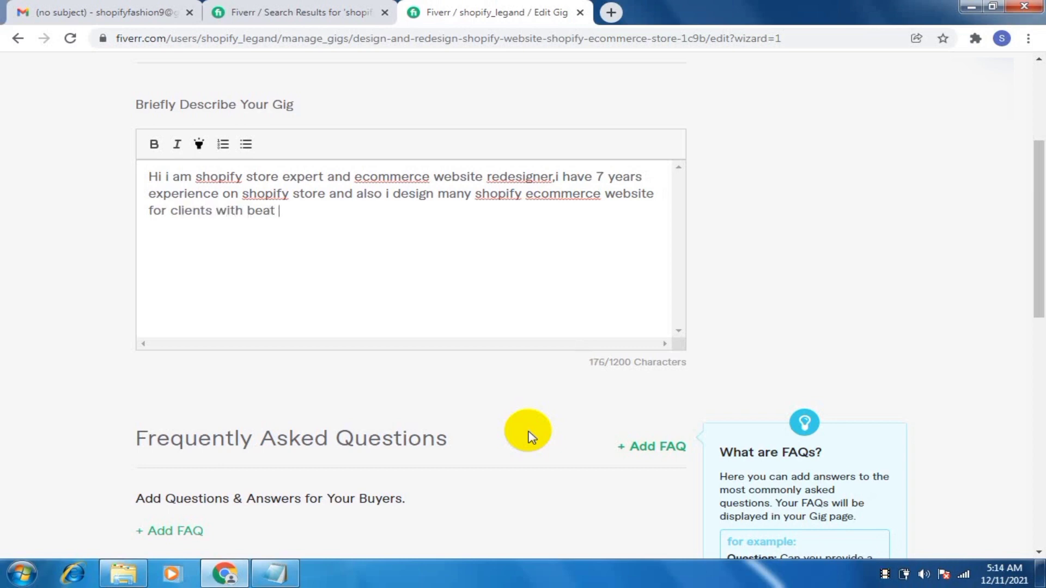
# Step: End the description's first paragraph with "best satisfaction..", correcting the spelling of "satisfaction"
pyautogui.press('BackSpace')
pyautogui.write('satisifav')
pyautogui.write('t')
pyautogui.press('BackSpace')
pyautogui.press('BackSpace')
pyautogui.write('ction')
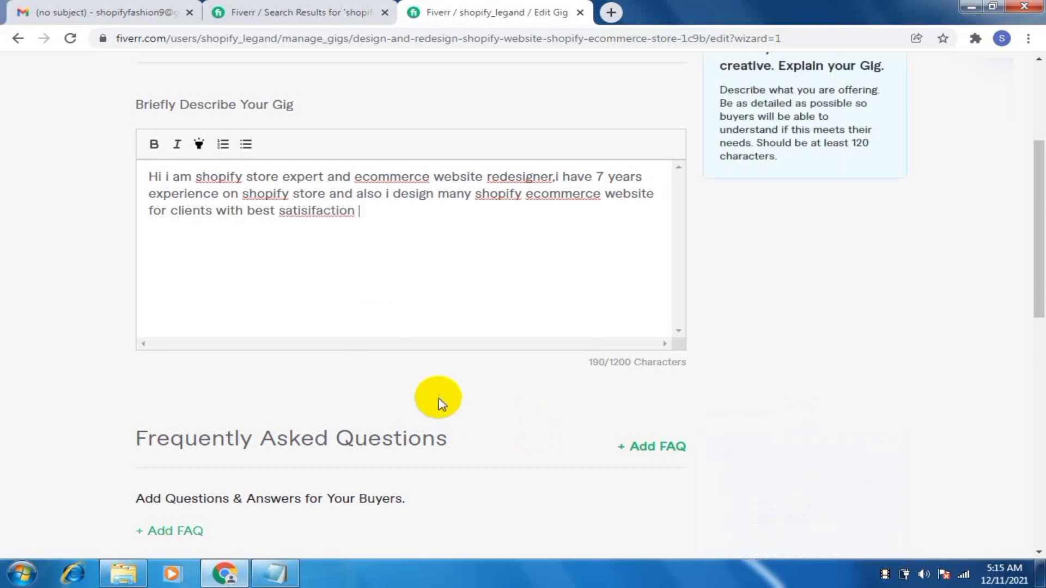
pyautogui.rightClick(311, 212)
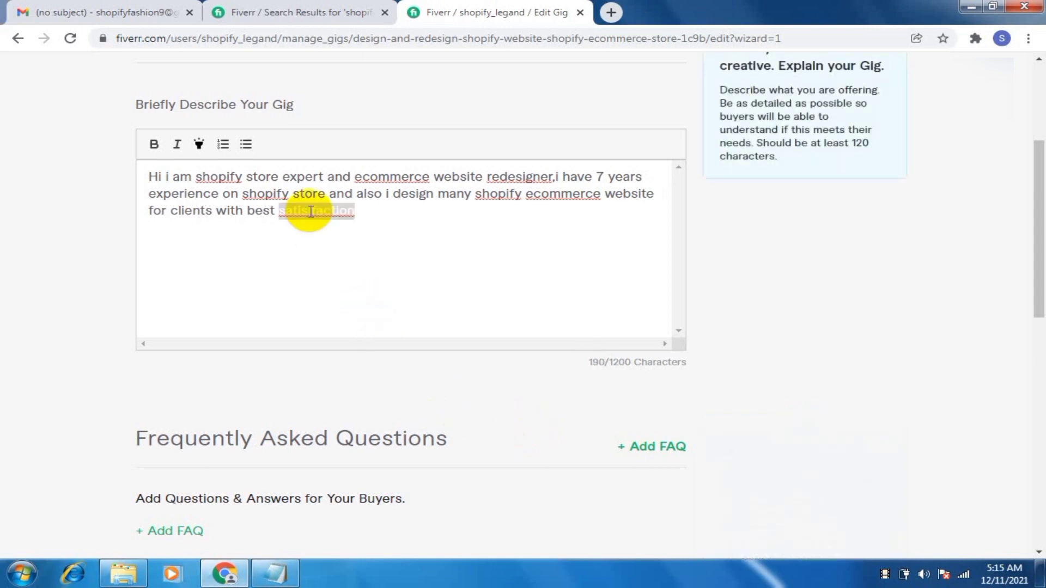
pyautogui.click(360, 222)
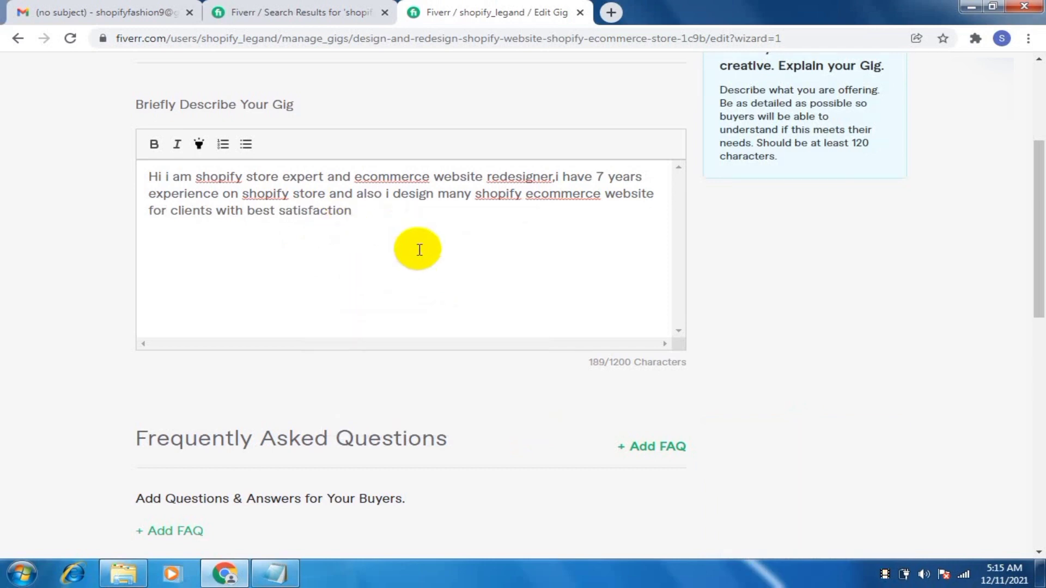
pyautogui.write(',,')
pyautogui.press('BackSpace')
pyautogui.press('BackSpace')
pyautogui.write('..')
# Step: Begin a second description paragraph, after a blank line, with "So don't waste your time"
pyautogui.press('Return')
pyautogui.press('Return')
pyautogui.write('I s')
pyautogui.press('BackSpace')
pyautogui.write('O')
pyautogui.press('BackSpace')
pyautogui.press('BackSpace')
pyautogui.press('BackSpace')
pyautogui.write('S')
pyautogui.press('BackSpace')
pyautogui.write("o don't war")
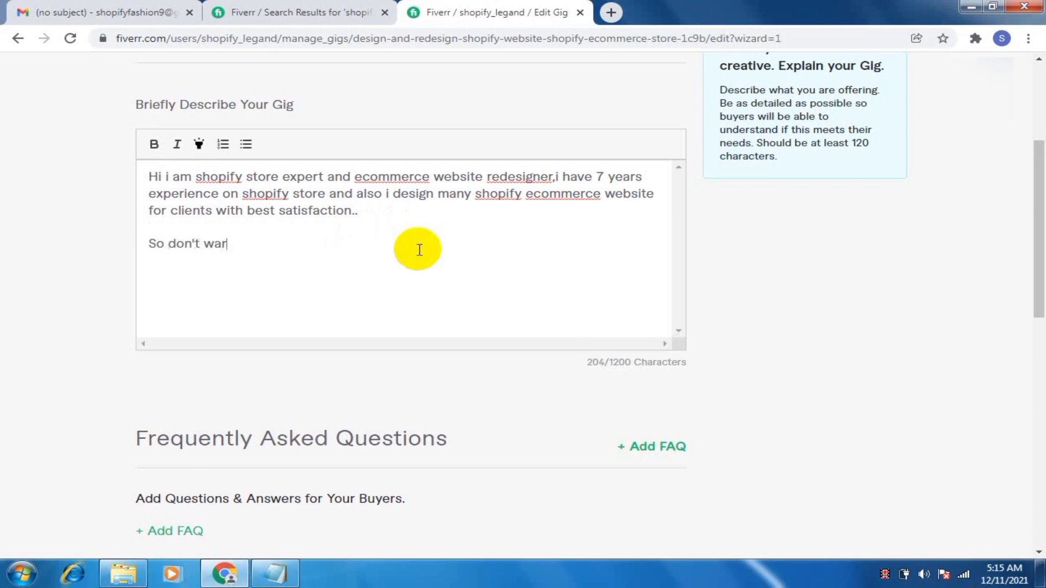
pyautogui.press('BackSpace')
pyautogui.write('ste you')
pyautogui.press('BackSpace')
pyautogui.press('BackSpace')
pyautogui.write('your time')
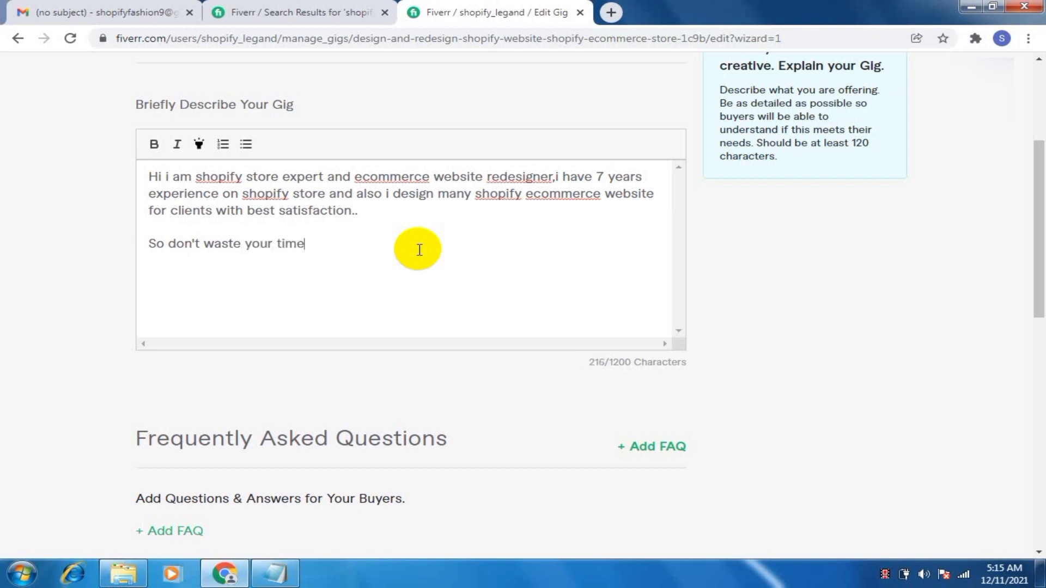
# Step: Complete the second paragraph with "and contact us for more query.."
pyautogui.write(' and contact us ')
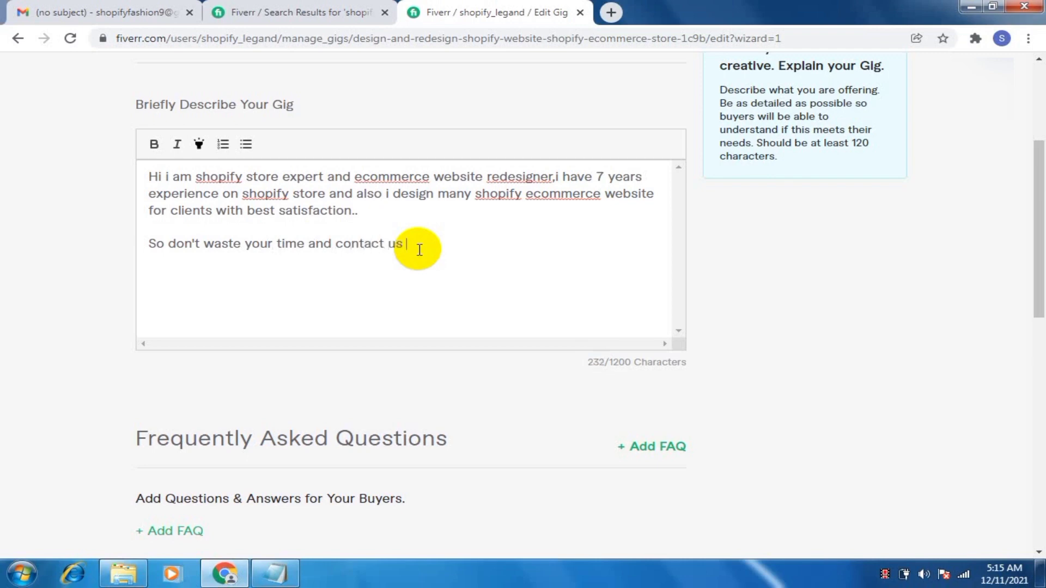
pyautogui.write('for more w')
pyautogui.write('uery')
pyautogui.press('BackSpace')
pyautogui.press('BackSpace')
pyautogui.press('BackSpace')
pyautogui.press('BackSpace')
pyautogui.press('BackSpace')
pyautogui.write('quesy')
pyautogui.press('BackSpace')
pyautogui.write('..')
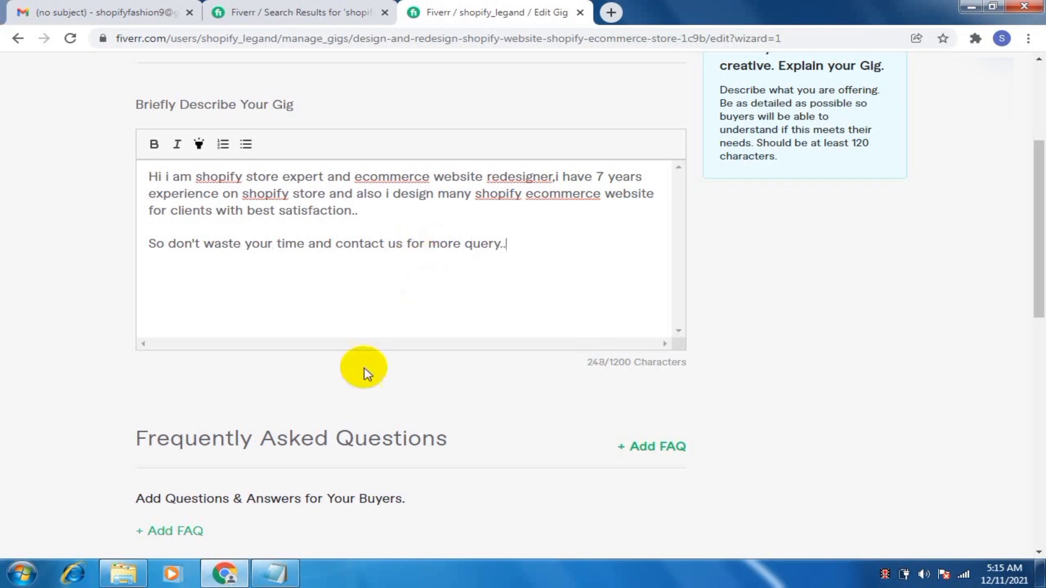
pyautogui.click(278, 573)
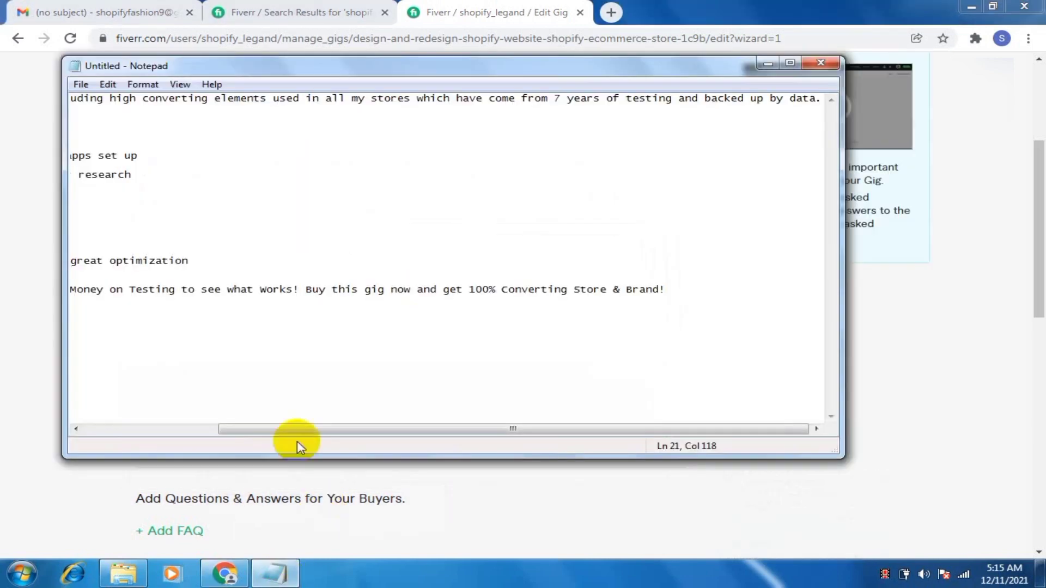
pyautogui.click(339, 354)
pyautogui.hotkey('ctrl', 'a')
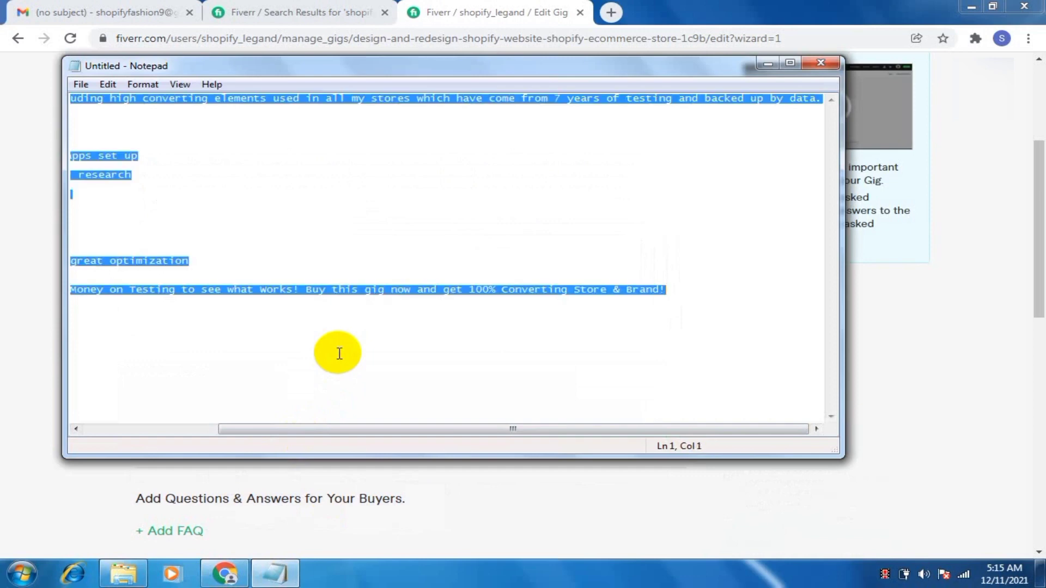
pyautogui.click(768, 64)
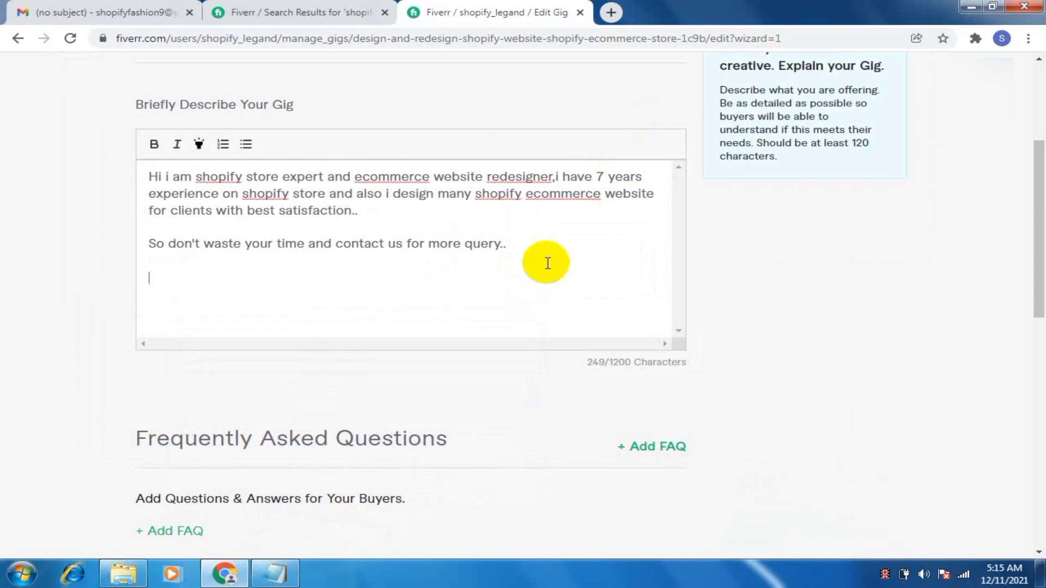
# Step: Copy the full store set-up text from the open Gmail message and paste it at the end of the gig description
pyautogui.click(153, 7)
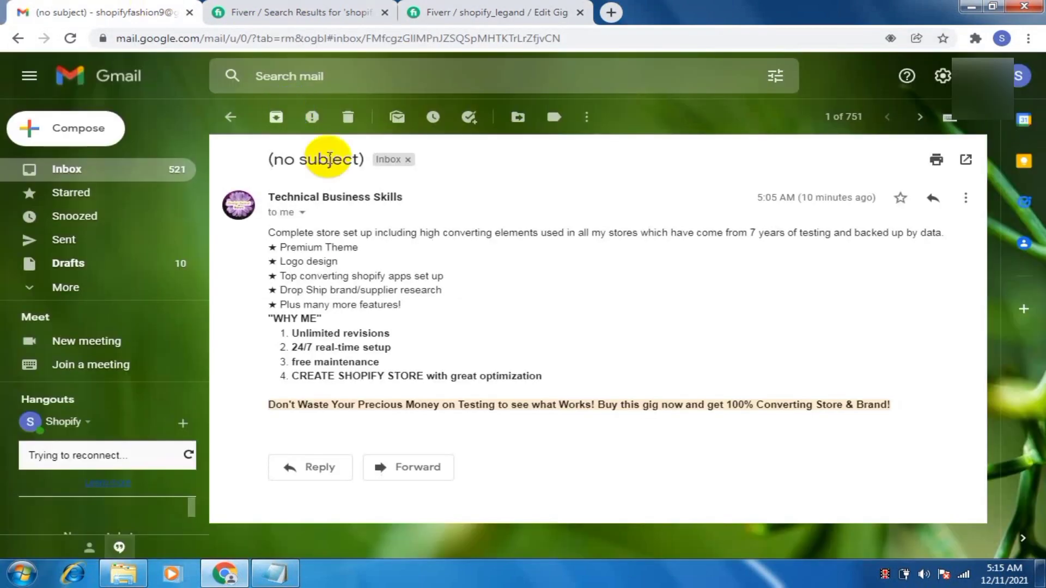
pyautogui.moveTo(267, 233); pyautogui.dragTo(902, 414)
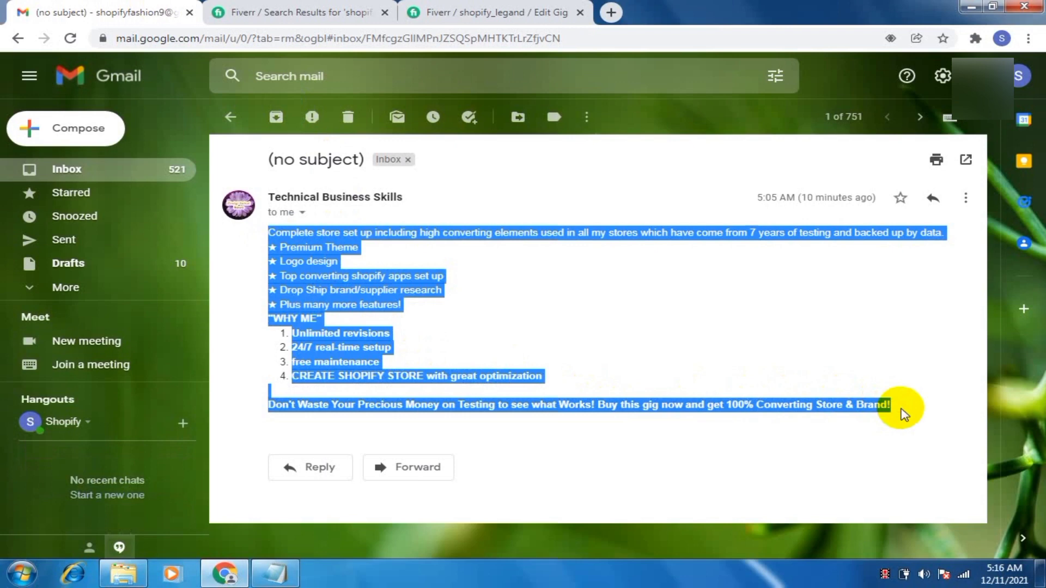
pyautogui.click(427, 8)
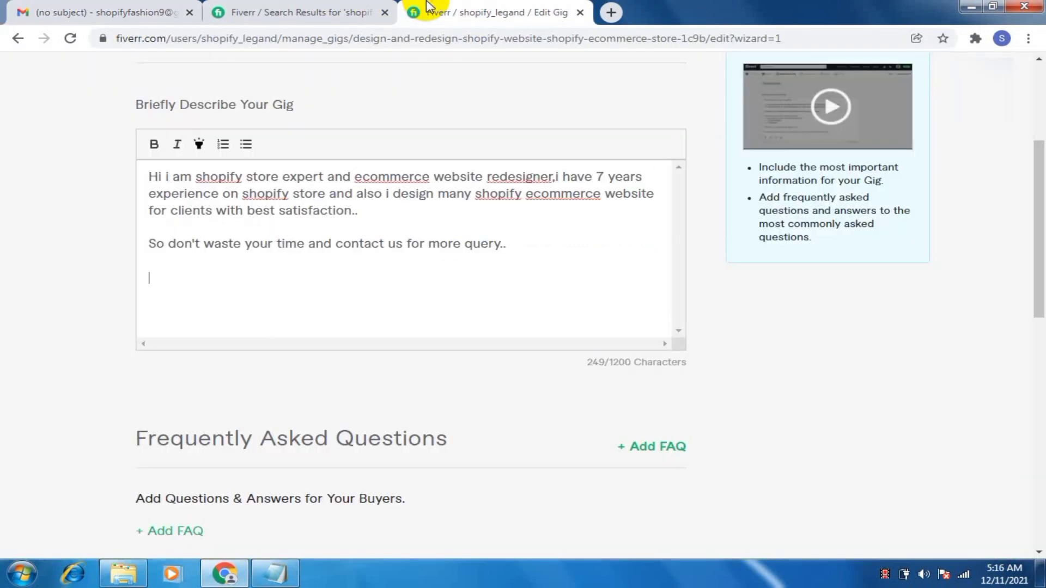
pyautogui.hotkey('ctrl', 'v')
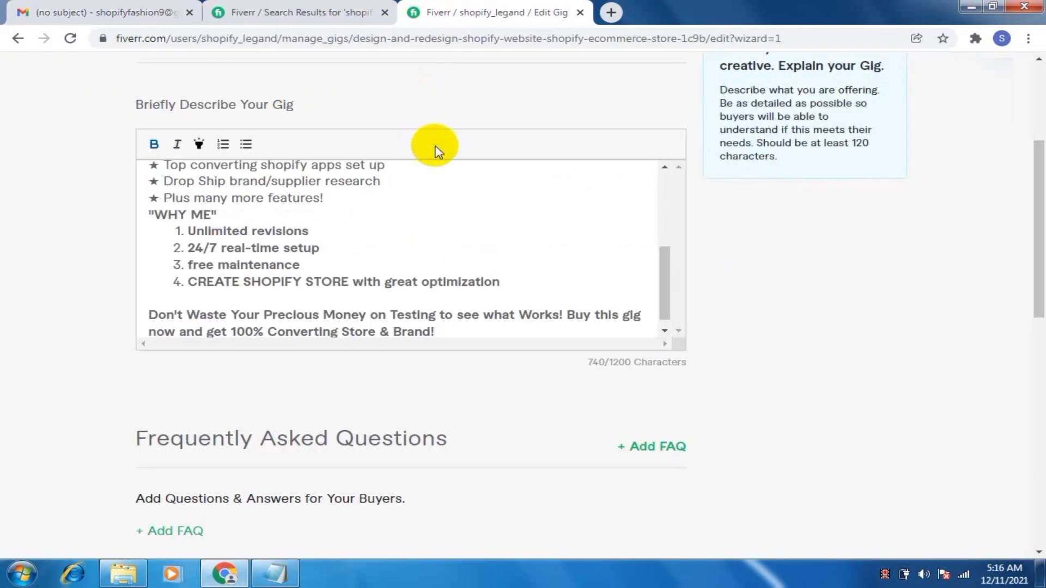
# Step: Insert the line "Our Services Detail" in the description, directly above the starred list that begins with "Premium Theme"
pyautogui.moveTo(662, 279); pyautogui.dragTo(662, 251)
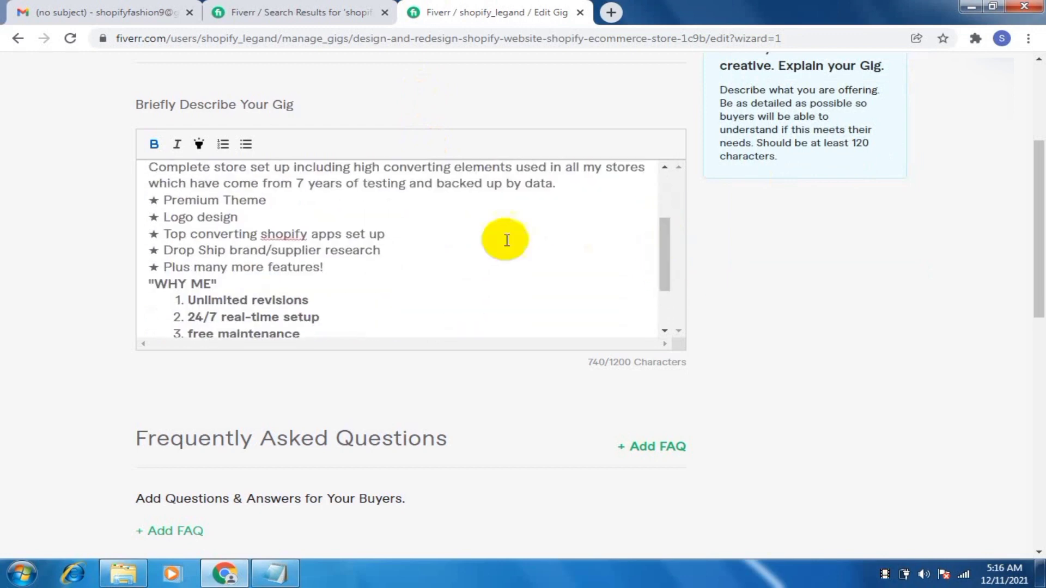
pyautogui.click(564, 189)
pyautogui.press('Return')
pyautogui.write('W')
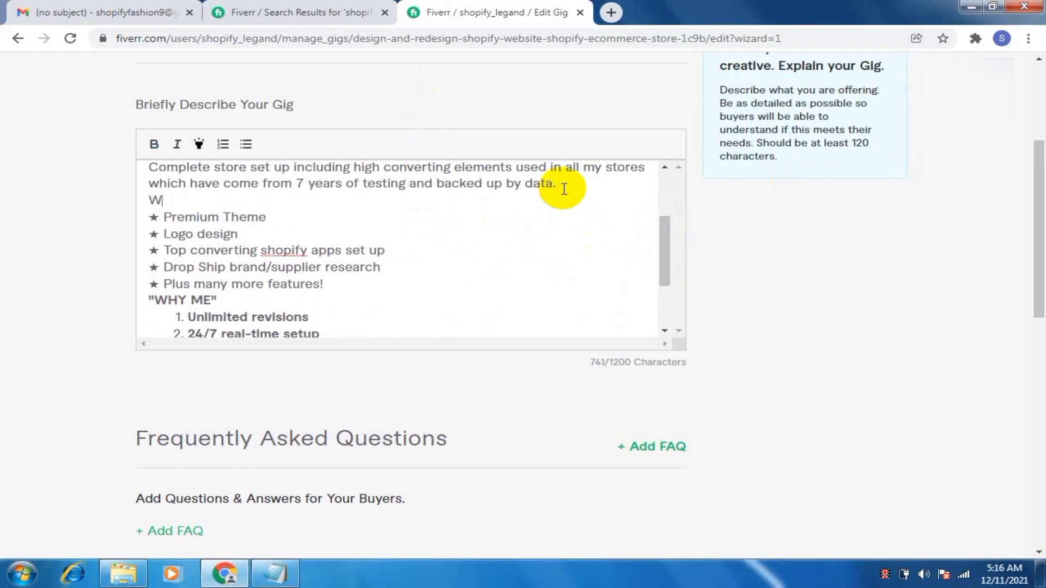
pyautogui.write('oek')
pyautogui.press('BackSpace')
pyautogui.press('BackSpace')
pyautogui.press('BackSpace')
pyautogui.press('BackSpace')
pyautogui.write('Our Serv')
pyautogui.press('BackSpace')
pyautogui.press('BackSpace')
pyautogui.write('rci')
pyautogui.press('BackSpace')
pyautogui.press('BackSpace')
pyautogui.write('ci')
pyautogui.press('BackSpace')
pyautogui.press('BackSpace')
pyautogui.write('vie')
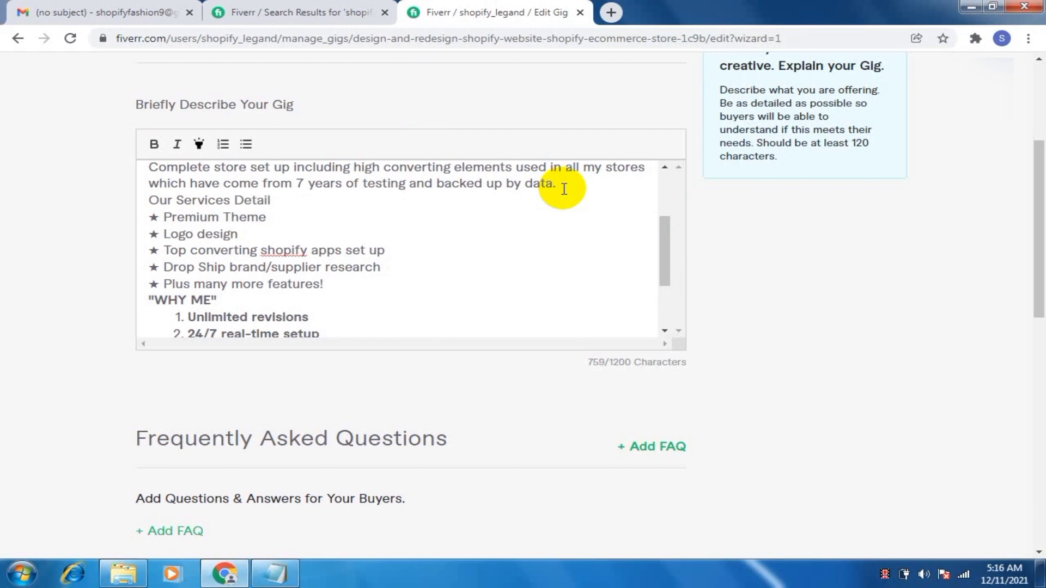
# Step: Put blank lines above and below the services heading, end it with a colon, and make it bold and highlighted
pyautogui.press('Return')
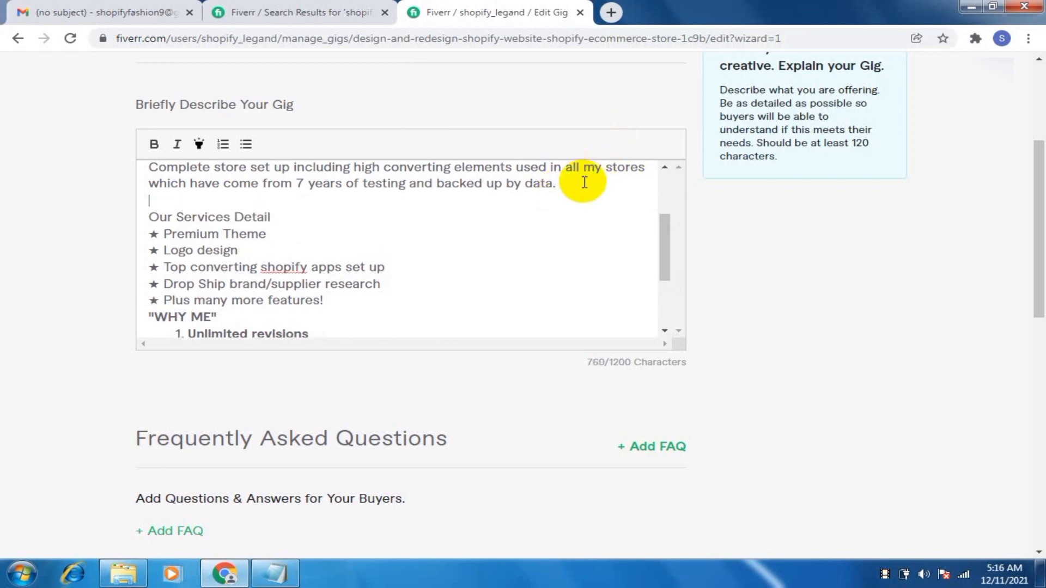
pyautogui.click(342, 211)
pyautogui.press('Return')
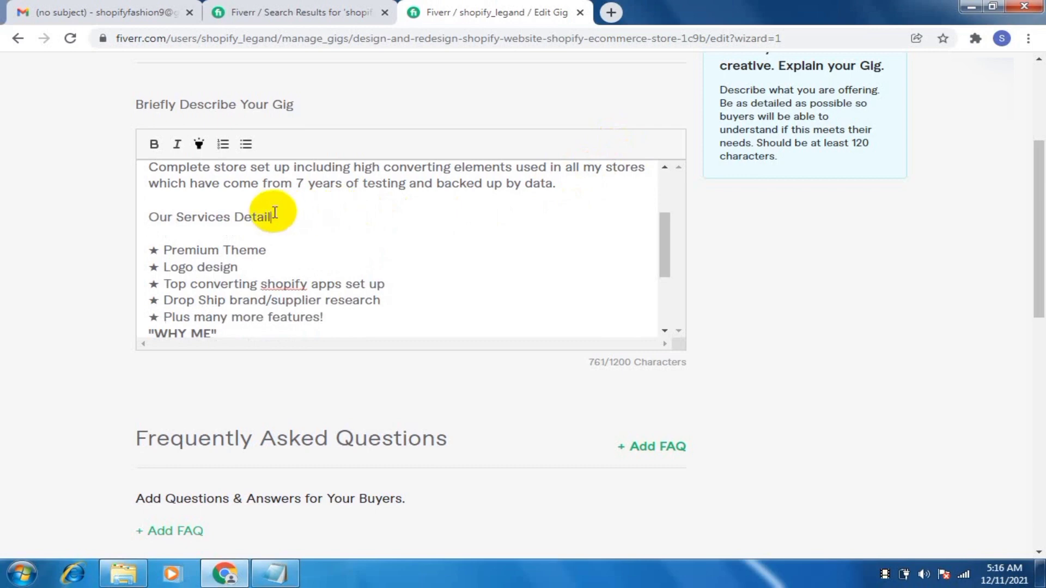
pyautogui.tripleClick(239, 216)
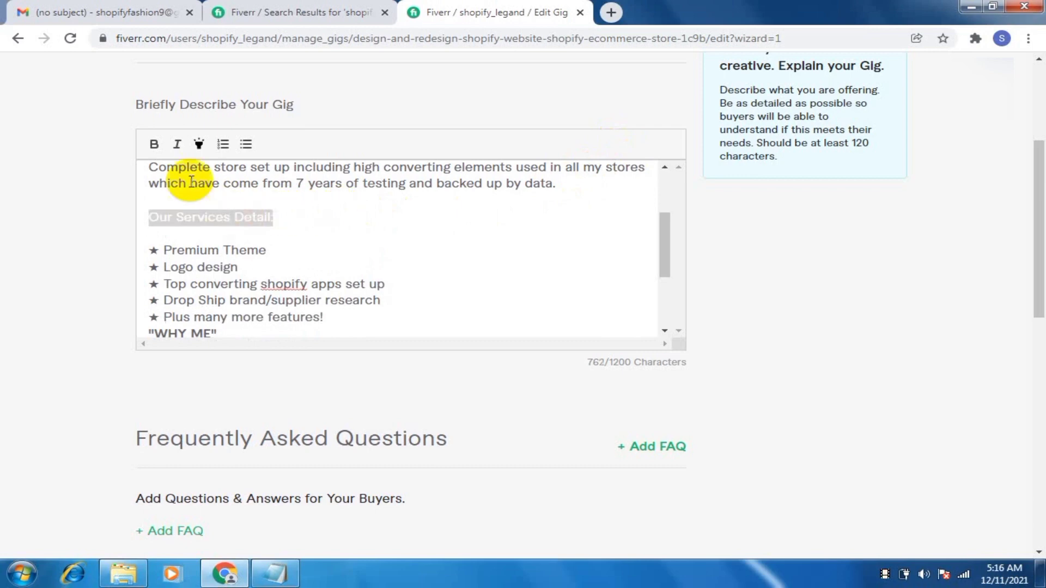
pyautogui.click(155, 145)
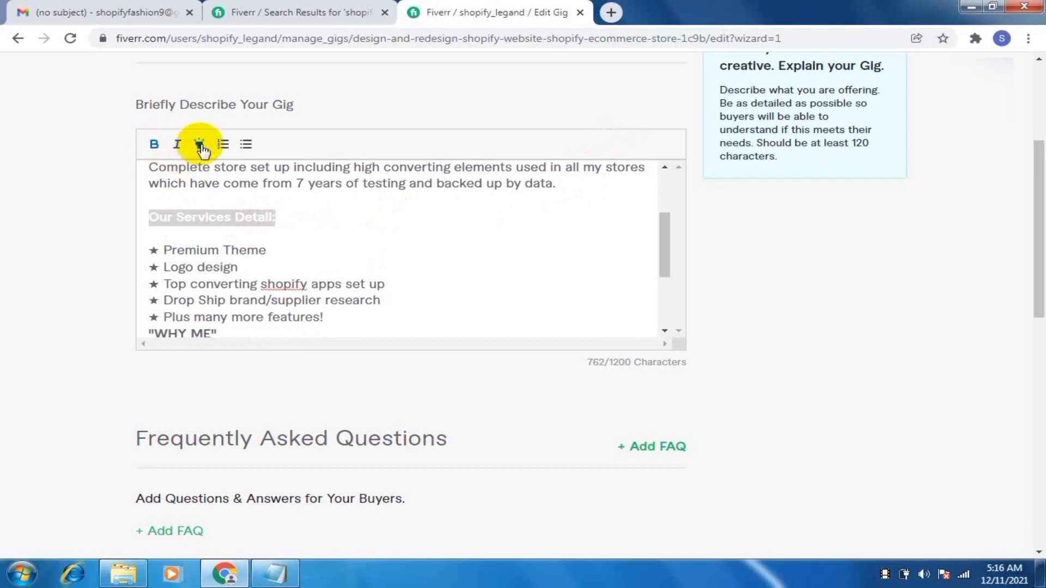
# Step: Insert a blank line between "Plus many more features!" and the "WHY ME" heading in the description
pyautogui.moveTo(669, 267); pyautogui.dragTo(670, 309)
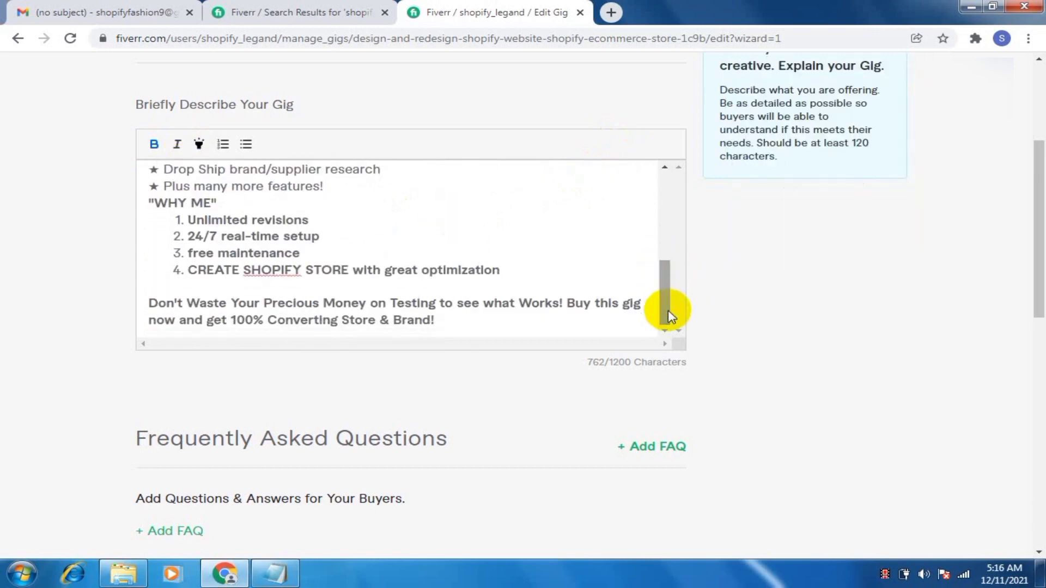
pyautogui.click(357, 187)
pyautogui.press('Return')
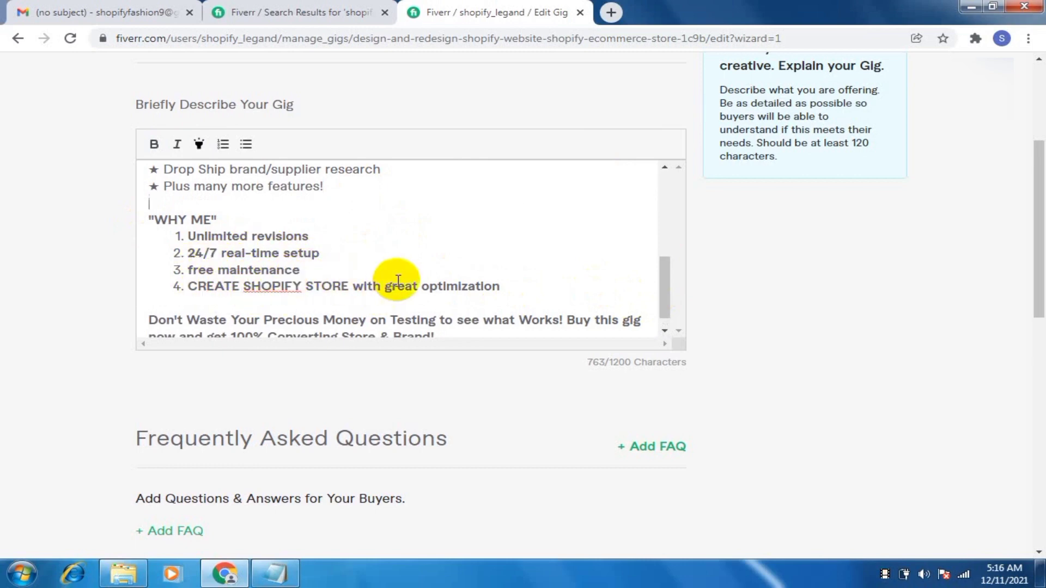
# Step: Review the description from the "WHY ME" section up to the introduction, checking where the Shopify and ecommerce keywords are used
pyautogui.click(666, 288)
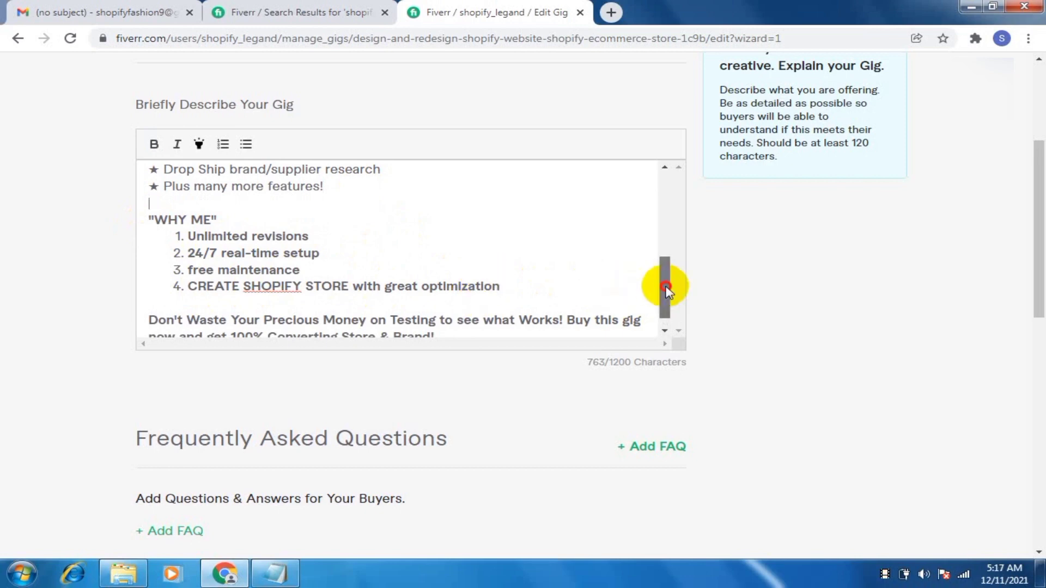
pyautogui.moveTo(666, 289)
pyautogui.mouseDown()
pyautogui.moveTo(669, 244)
pyautogui.moveTo(672, 280)
pyautogui.mouseUp()
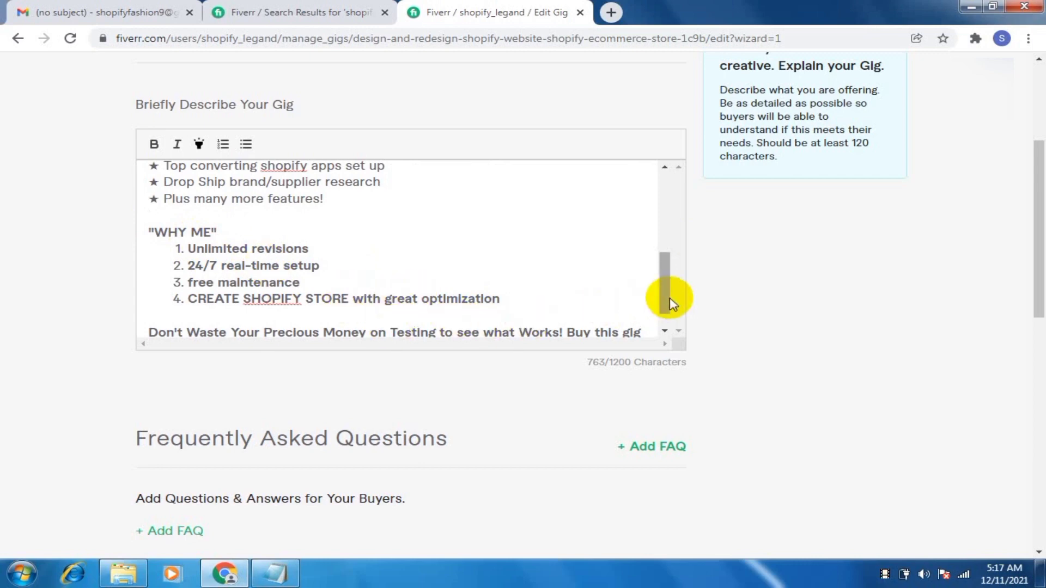
pyautogui.moveTo(670, 301); pyautogui.dragTo(686, 283)
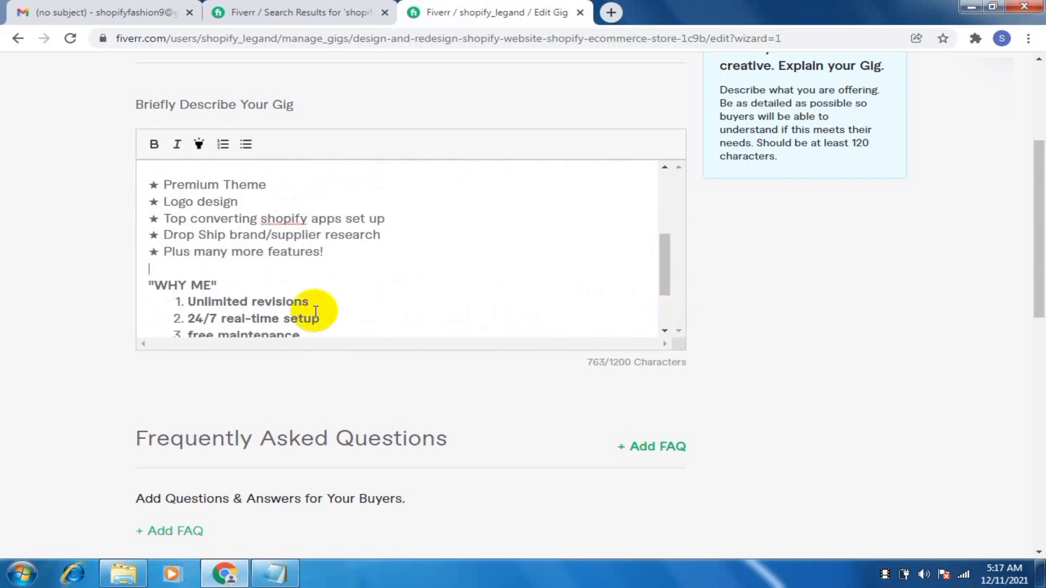
pyautogui.moveTo(665, 276); pyautogui.dragTo(668, 264)
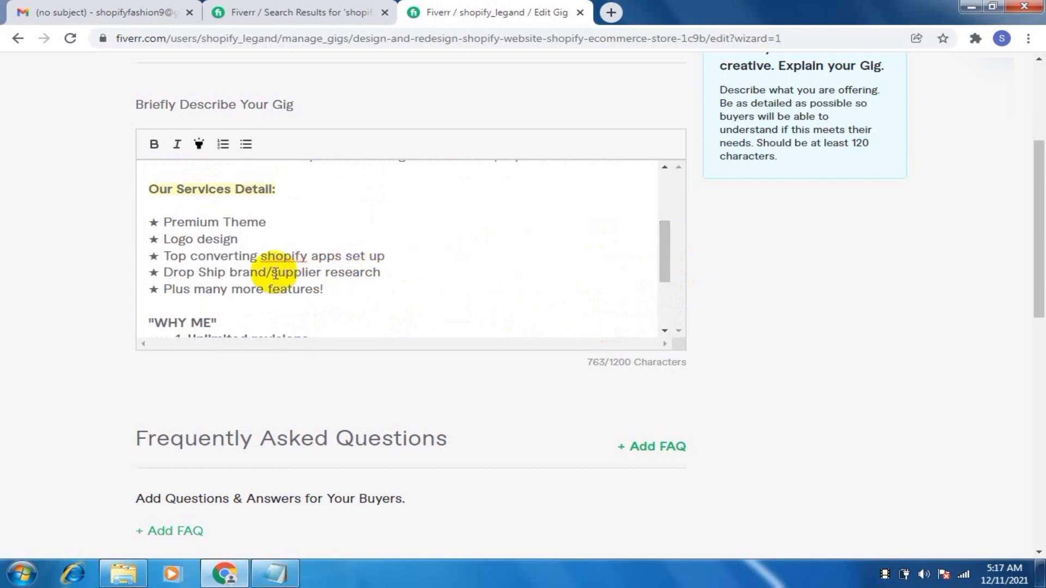
pyautogui.moveTo(664, 264); pyautogui.dragTo(665, 205)
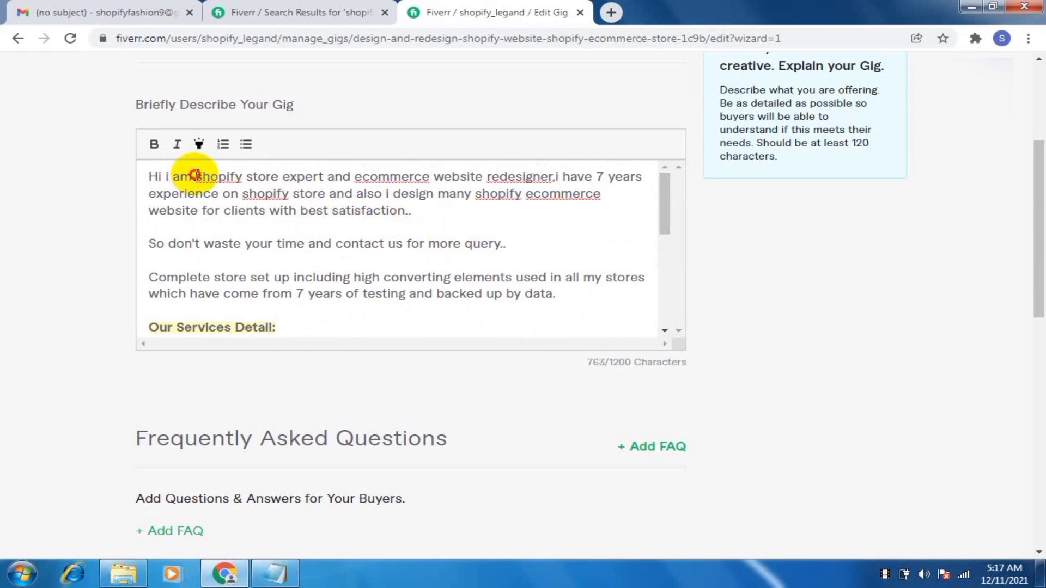
pyautogui.moveTo(195, 175); pyautogui.dragTo(280, 180)
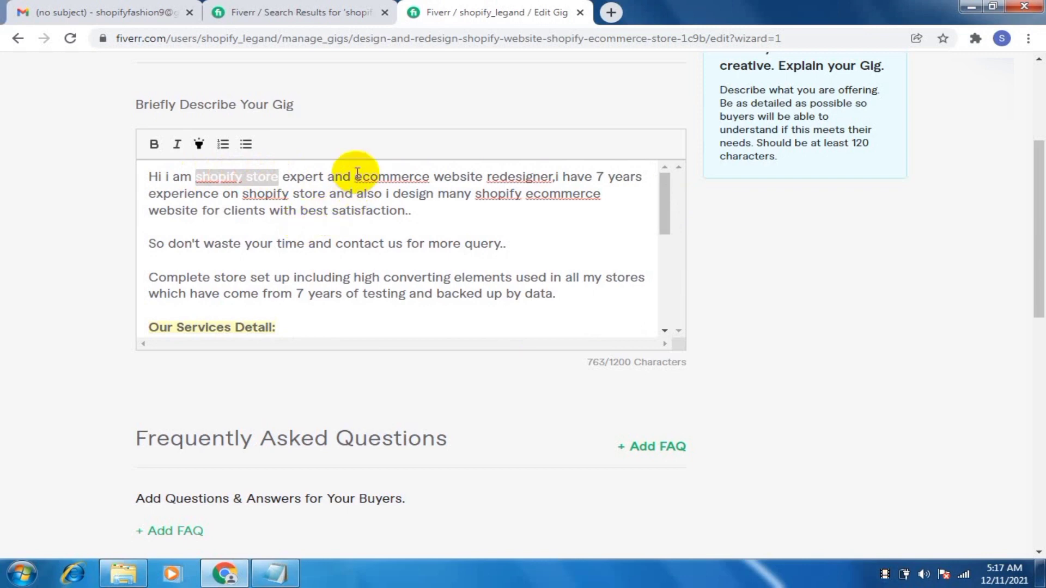
pyautogui.moveTo(354, 177); pyautogui.dragTo(530, 176)
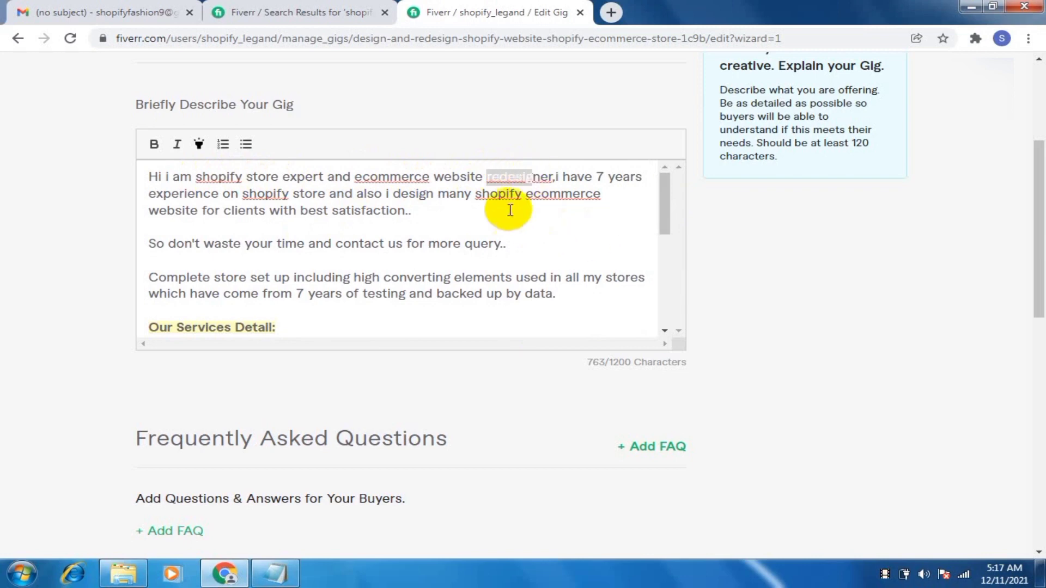
pyautogui.click(482, 194)
pyautogui.moveTo(482, 194); pyautogui.dragTo(600, 195)
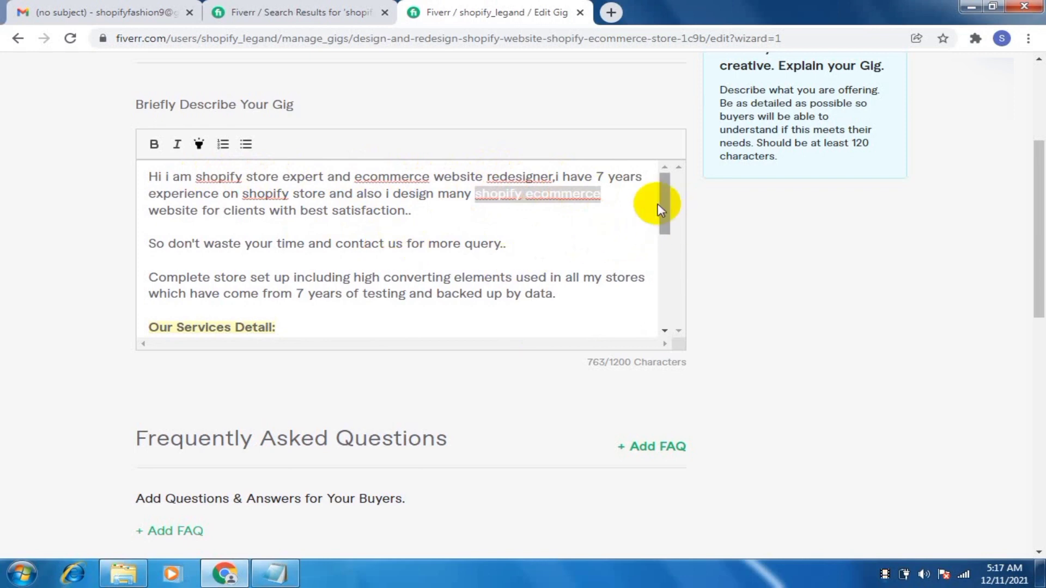
pyautogui.moveTo(663, 203); pyautogui.dragTo(668, 261)
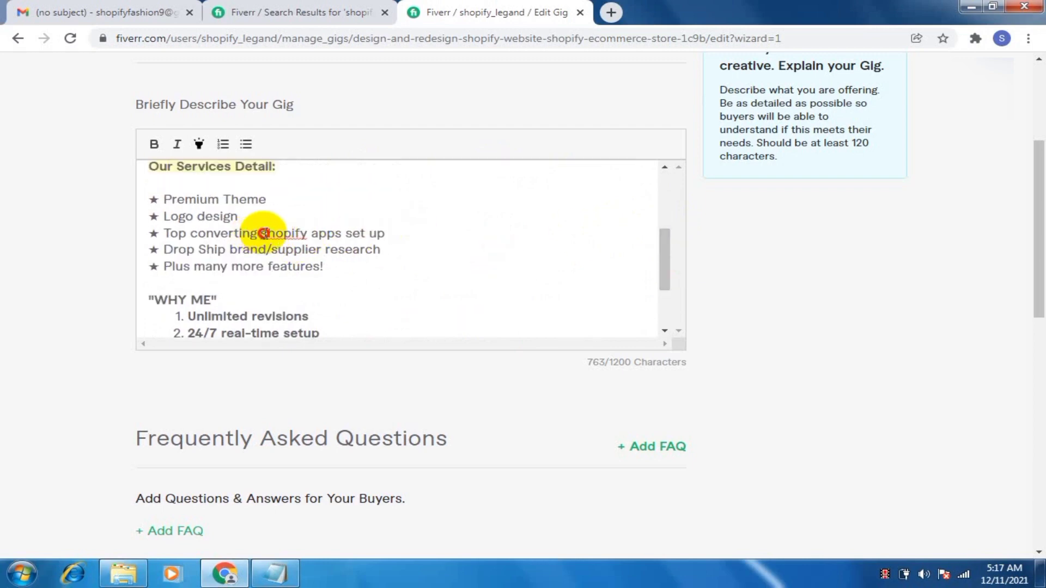
pyautogui.moveTo(261, 234); pyautogui.dragTo(306, 234)
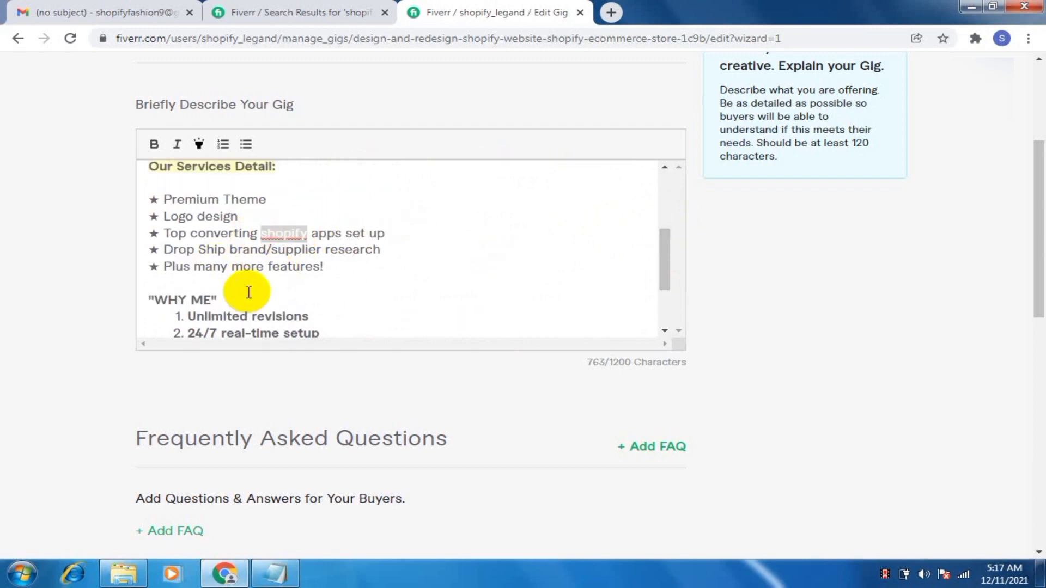
# Step: Add the starred entries "★shopify premium themes" and "★Ecommerce Dropshipping" at the end of the services list
pyautogui.click(333, 271)
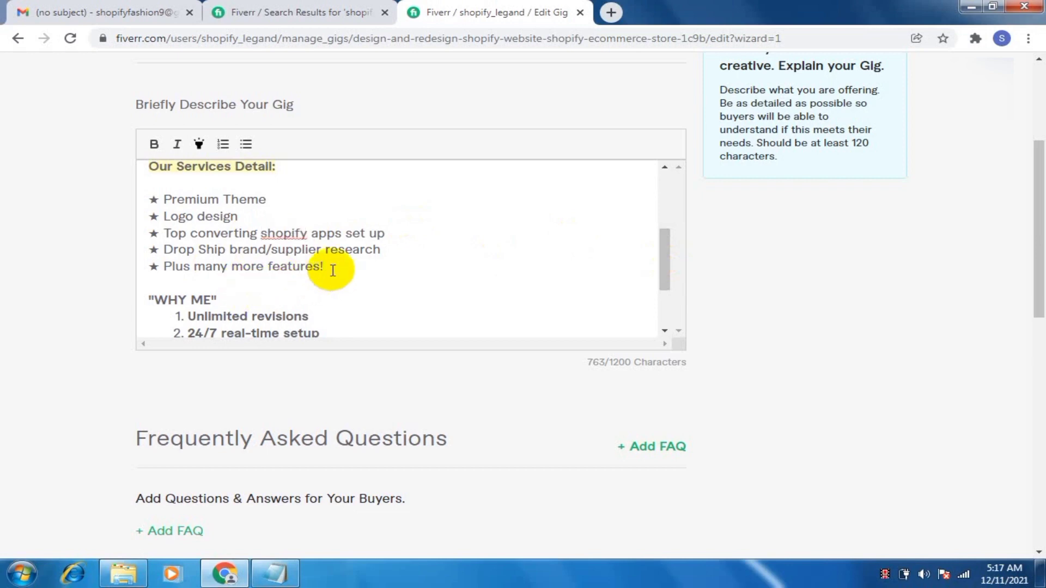
pyautogui.press('Return')
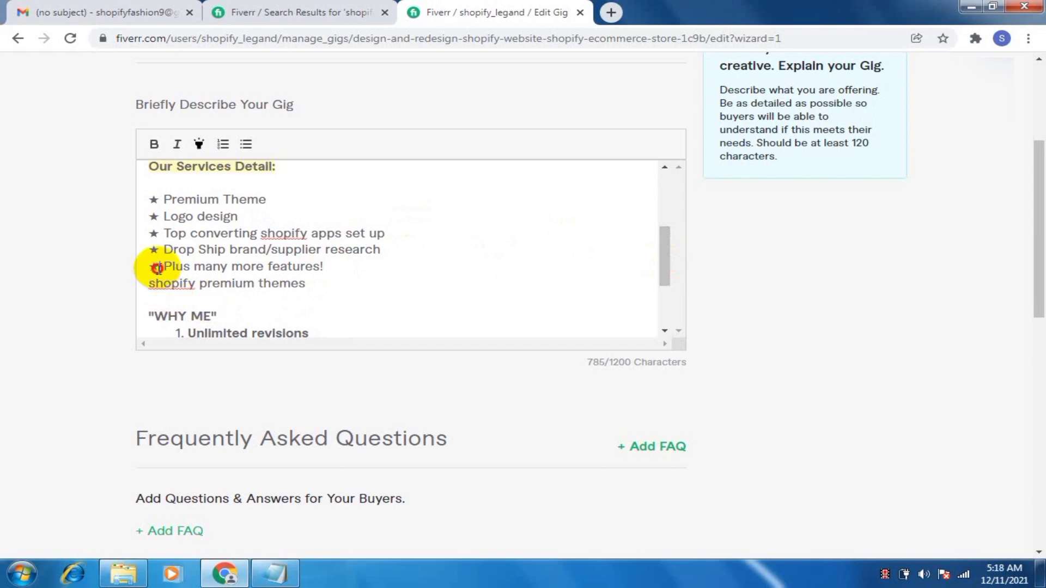
pyautogui.moveTo(157, 268); pyautogui.dragTo(150, 268)
pyautogui.hotkey('ctrl', 'c')
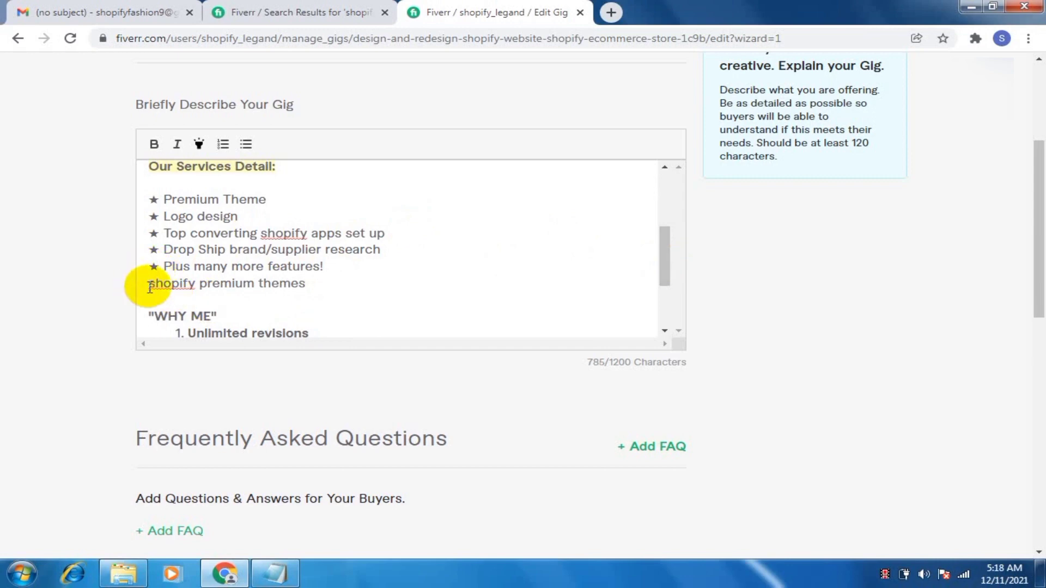
pyautogui.click(150, 287)
pyautogui.hotkey('ctrl', 'v')
pyautogui.click(346, 281)
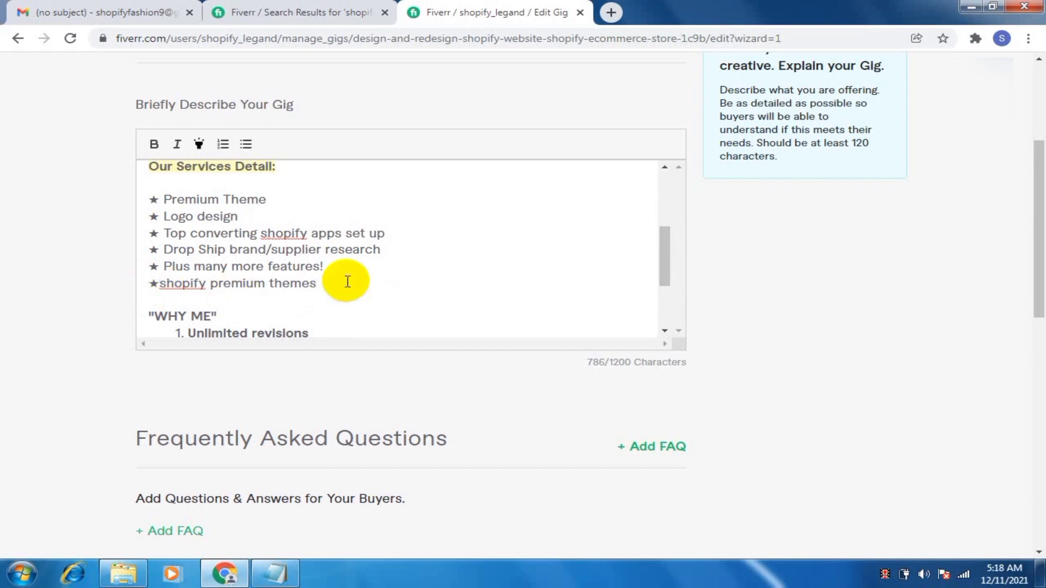
pyautogui.press('Return')
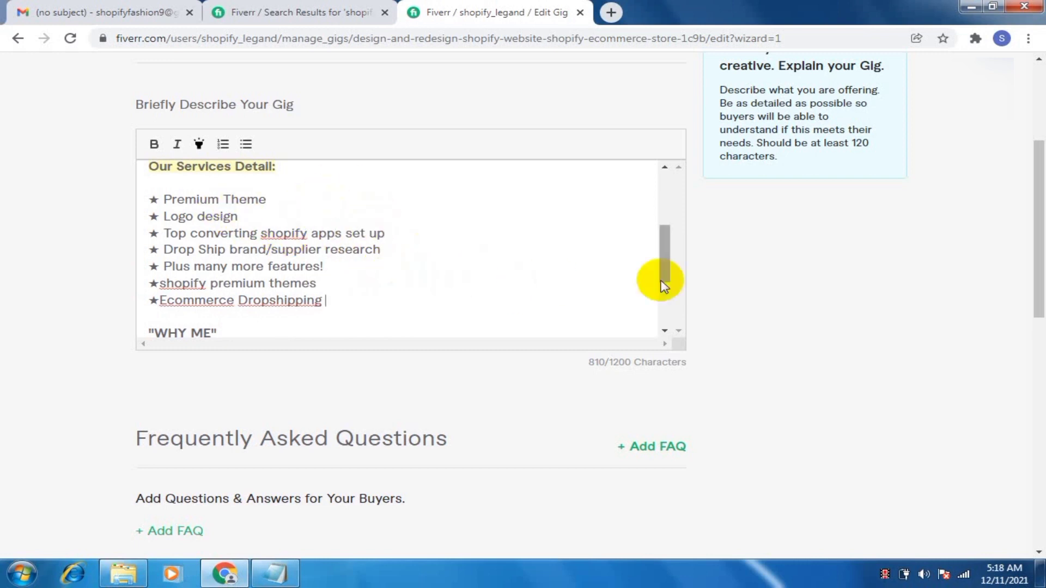
# Step: Check the finished description, save it without adding any FAQ, and continue to the gig's Requirements stage
pyautogui.moveTo(665, 273); pyautogui.dragTo(672, 306)
pyautogui.scroll(3, 667, 207)
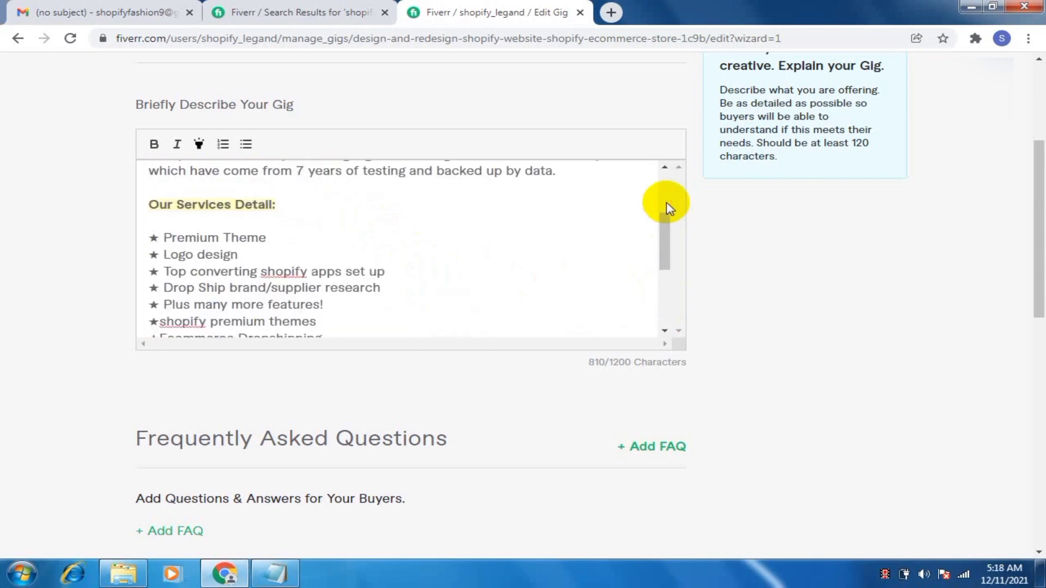
pyautogui.moveTo(666, 233)
pyautogui.mouseDown()
pyautogui.moveTo(668, 205)
pyautogui.moveTo(673, 223)
pyautogui.mouseUp()
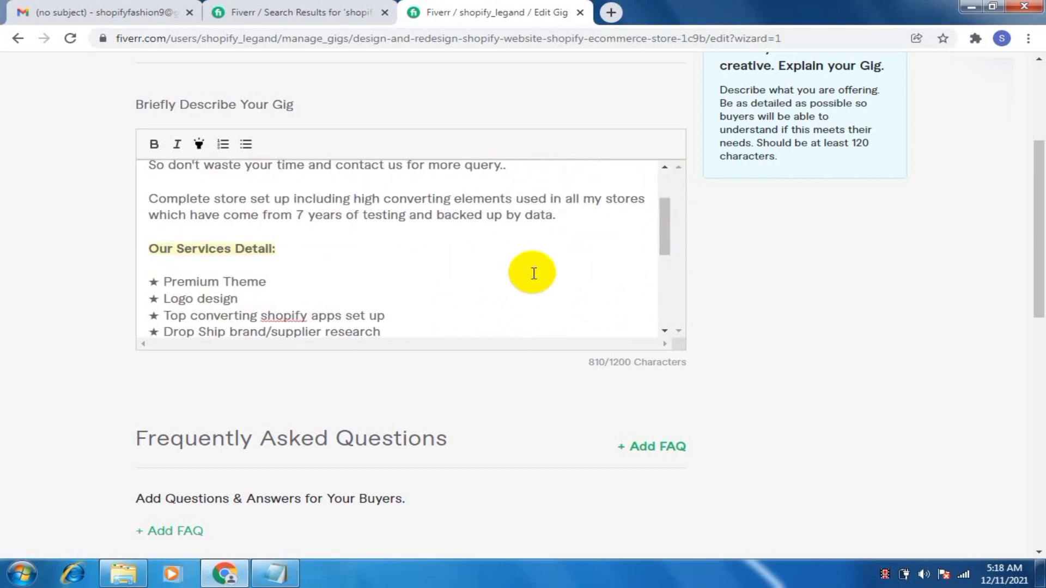
pyautogui.moveTo(1030, 271); pyautogui.dragTo(1039, 371)
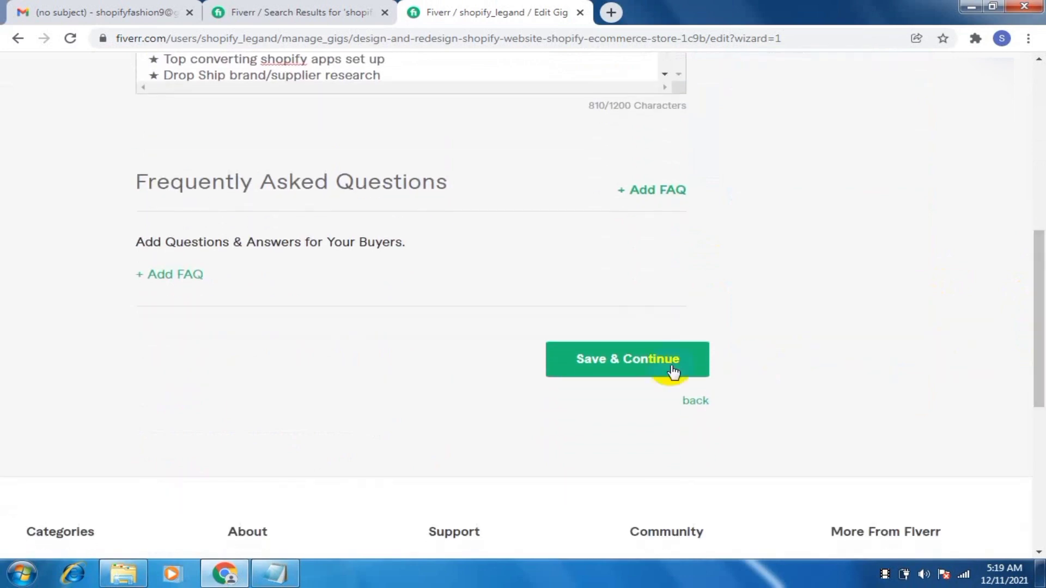
pyautogui.click(630, 359)
pyautogui.moveTo(1035, 357); pyautogui.dragTo(1032, 205)
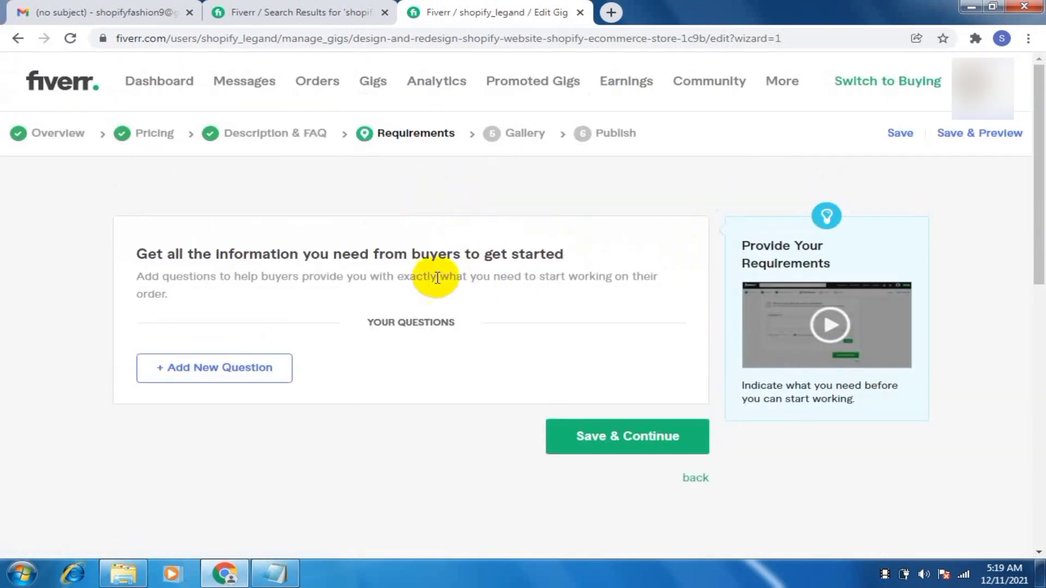
# Step: Add a required free-text buyer question reading "please provide me login detail..thanks" to the gig's requirements
pyautogui.click(287, 372)
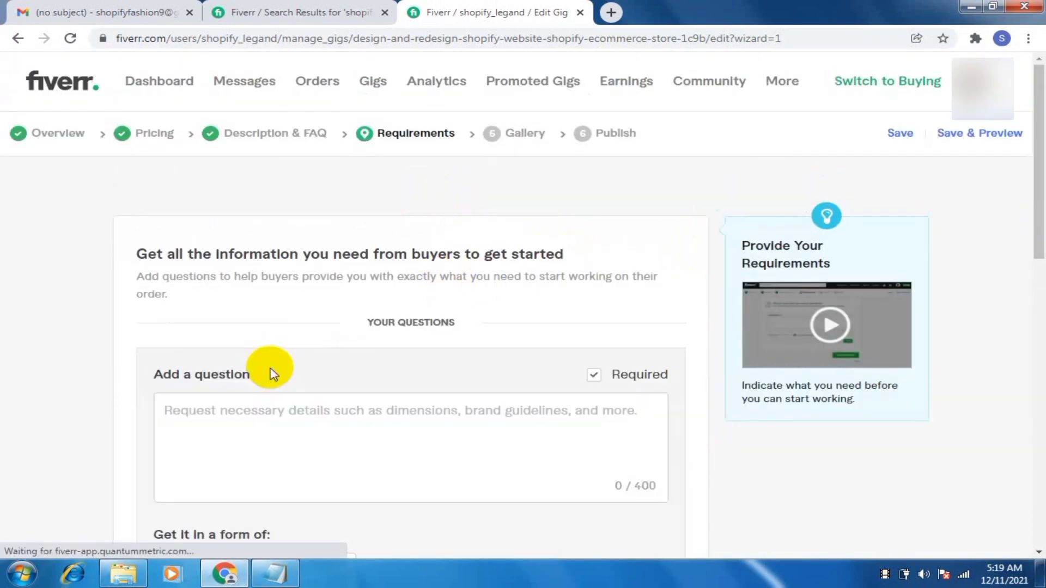
pyautogui.click(445, 424)
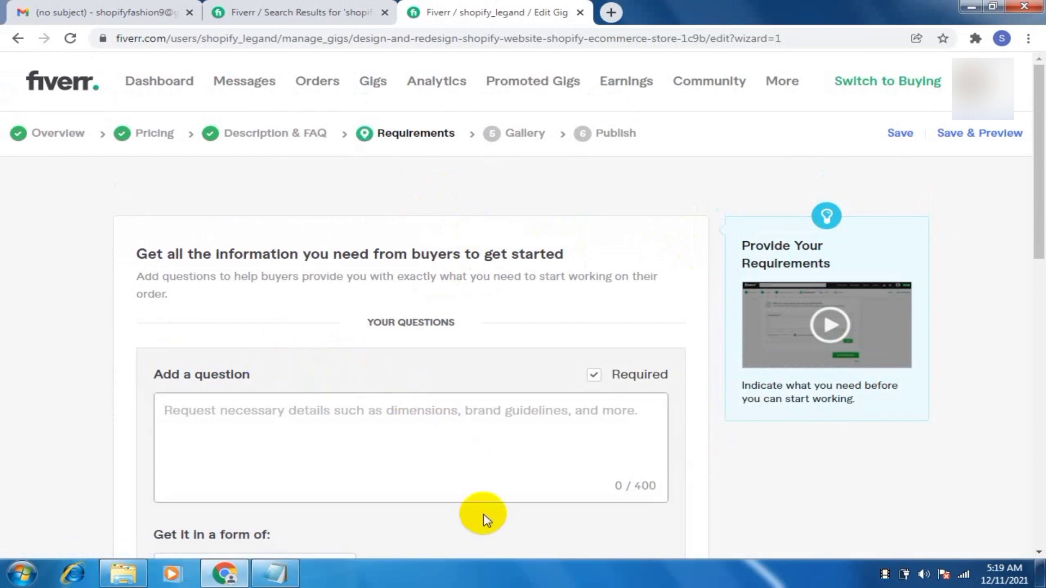
pyautogui.write('please provci')
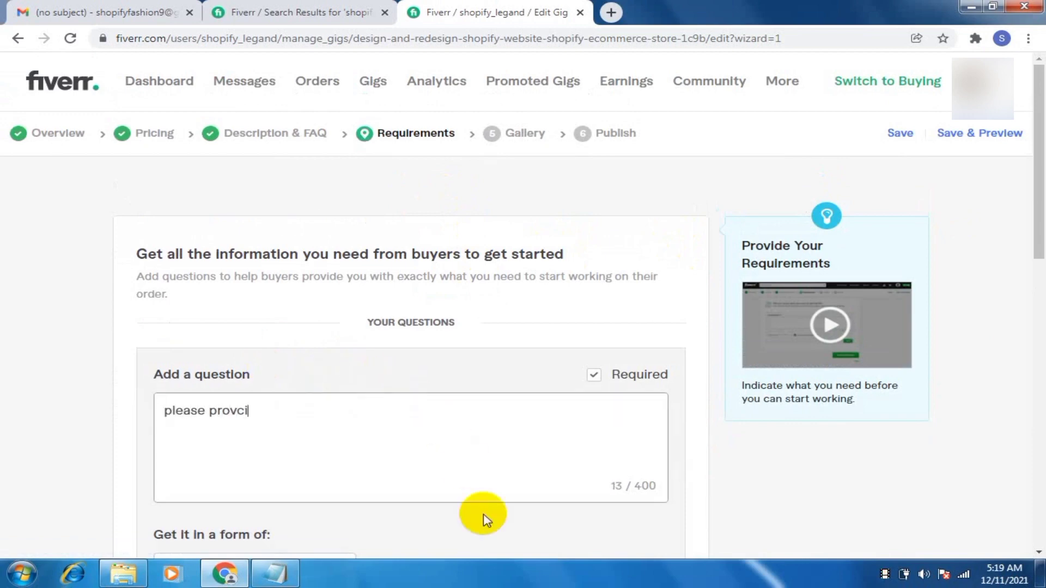
pyautogui.press('BackSpace')
pyautogui.press('BackSpace')
pyautogui.write('ide me login detail')
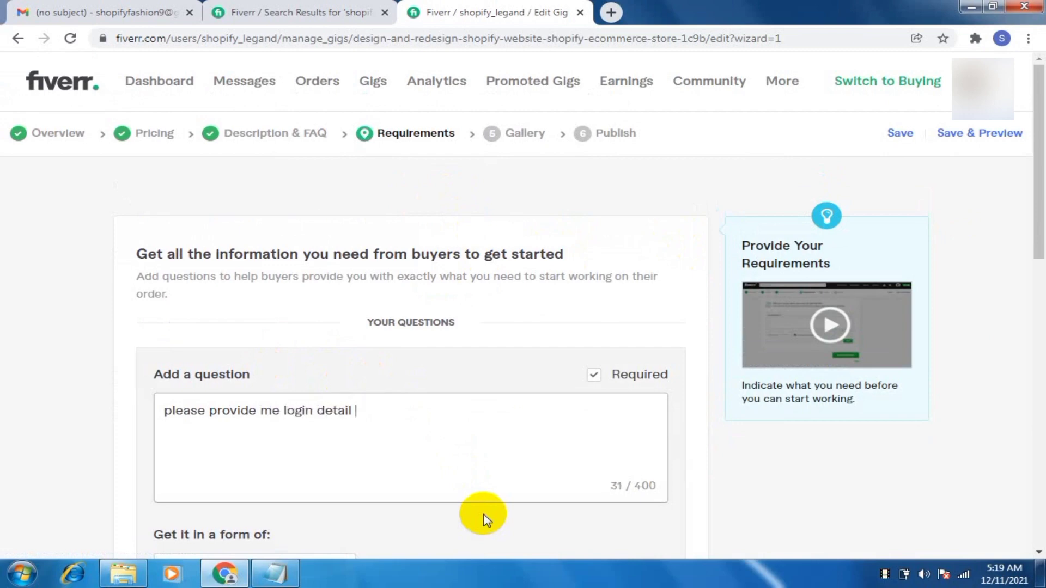
pyautogui.press('BackSpace')
pyautogui.write('..thanks')
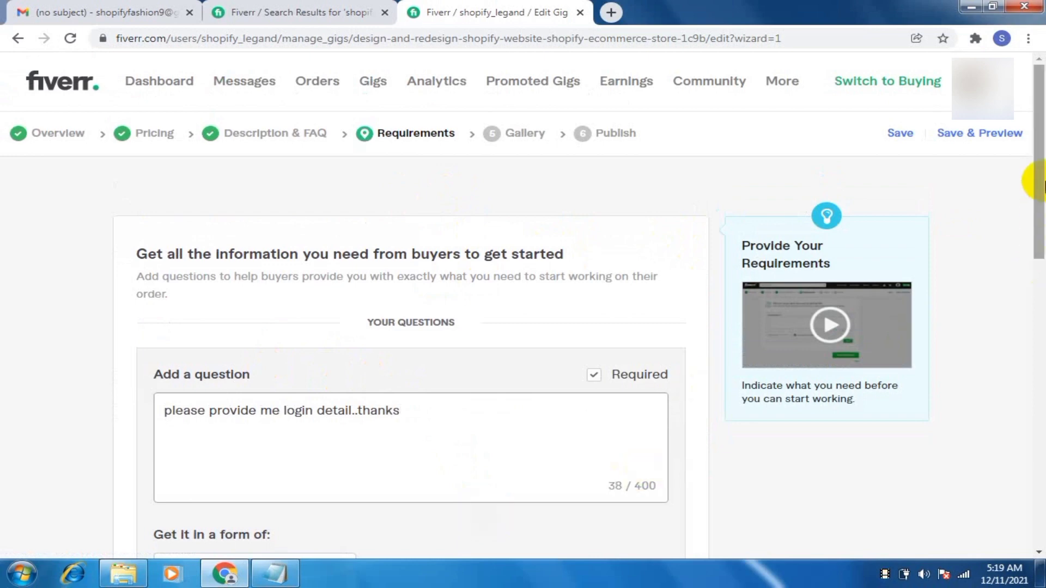
pyautogui.moveTo(1039, 162); pyautogui.dragTo(1039, 229)
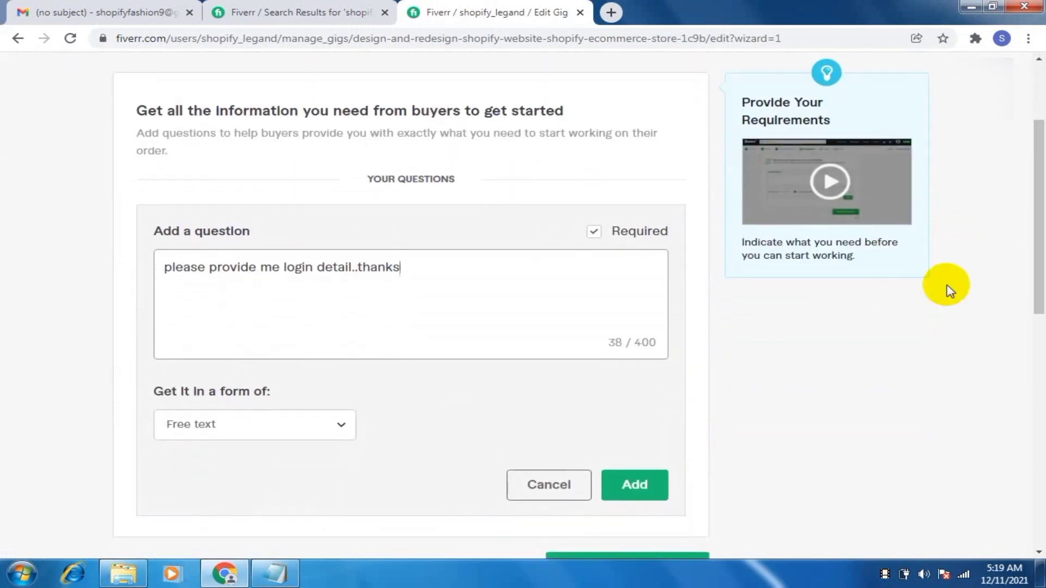
pyautogui.click(645, 486)
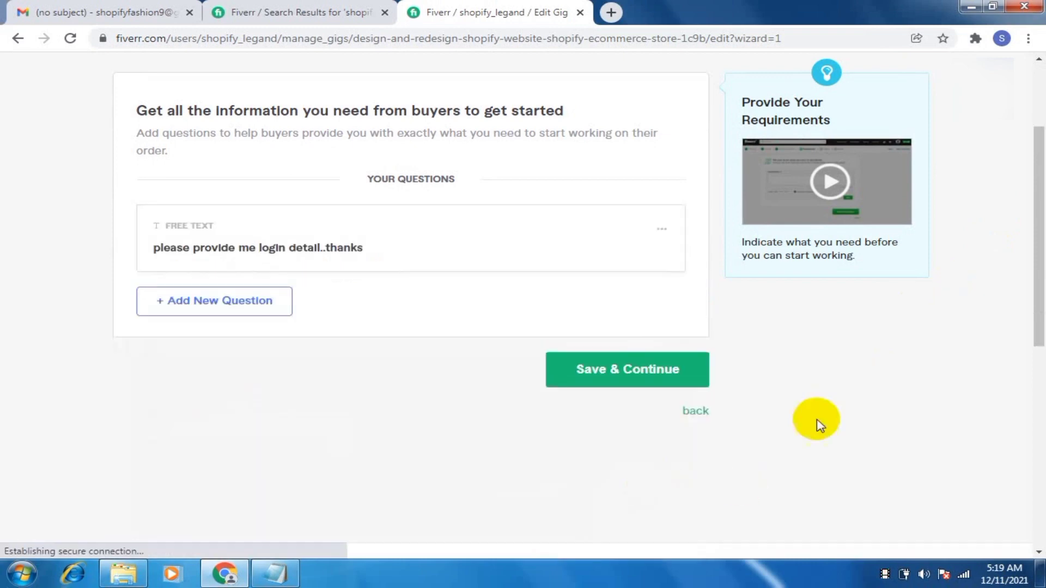
# Step: Save the requirements, continue to the gig's Gallery stage and go to its Images section
pyautogui.click(653, 376)
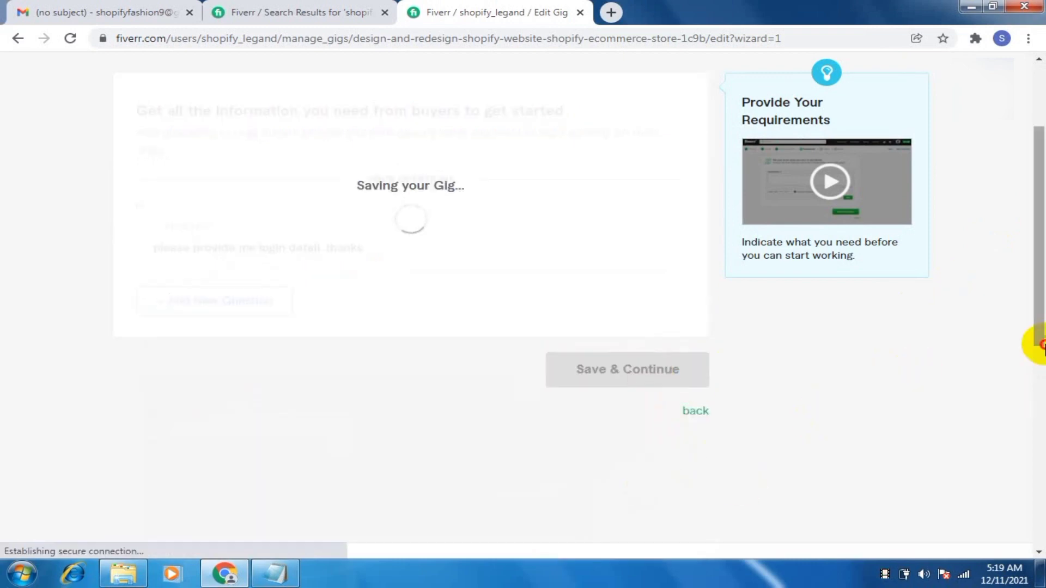
pyautogui.moveTo(1040, 345); pyautogui.dragTo(1039, 309)
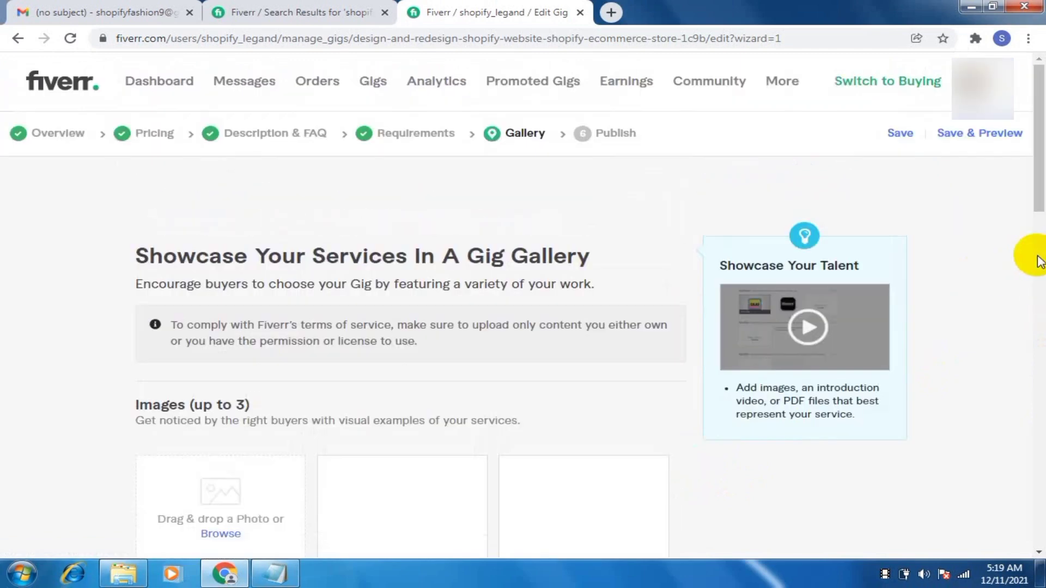
pyautogui.moveTo(1040, 192); pyautogui.dragTo(1038, 256)
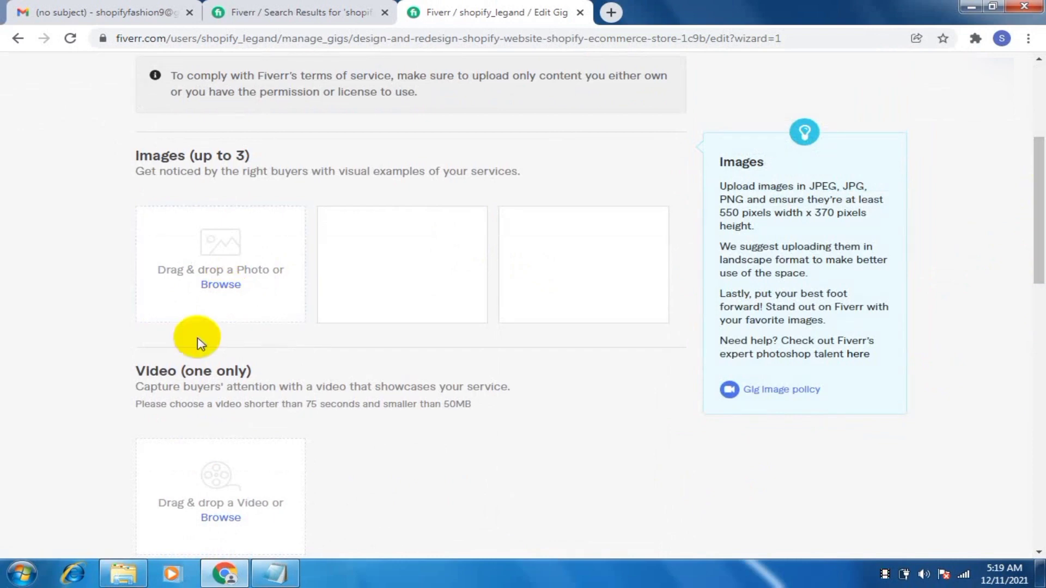
# Step: Switch to File Explorer, find the shopifymaster image on the D: drive and try to rename it with the copied text
pyautogui.moveTo(131, 576)
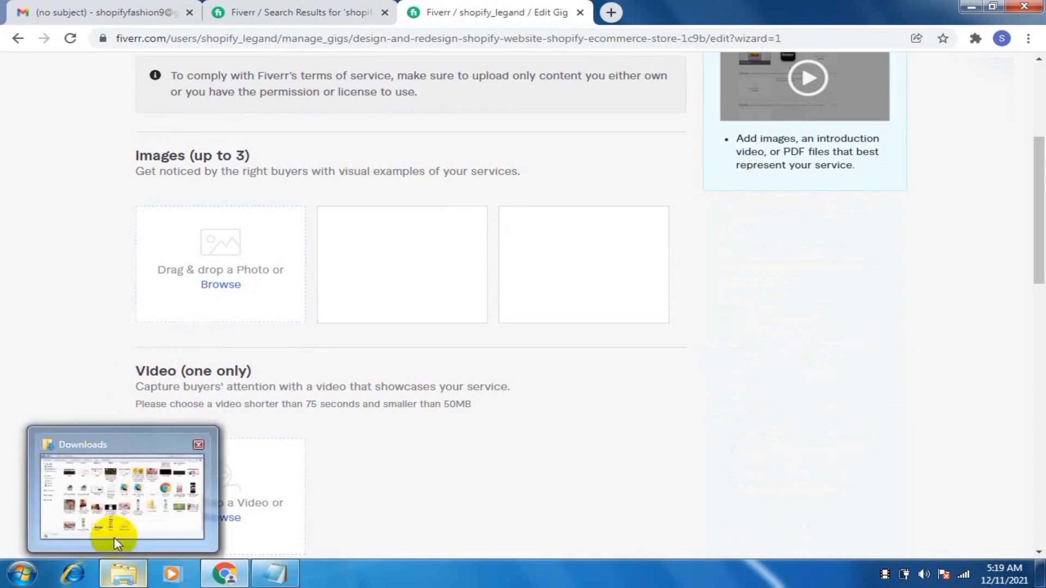
pyautogui.click(125, 583)
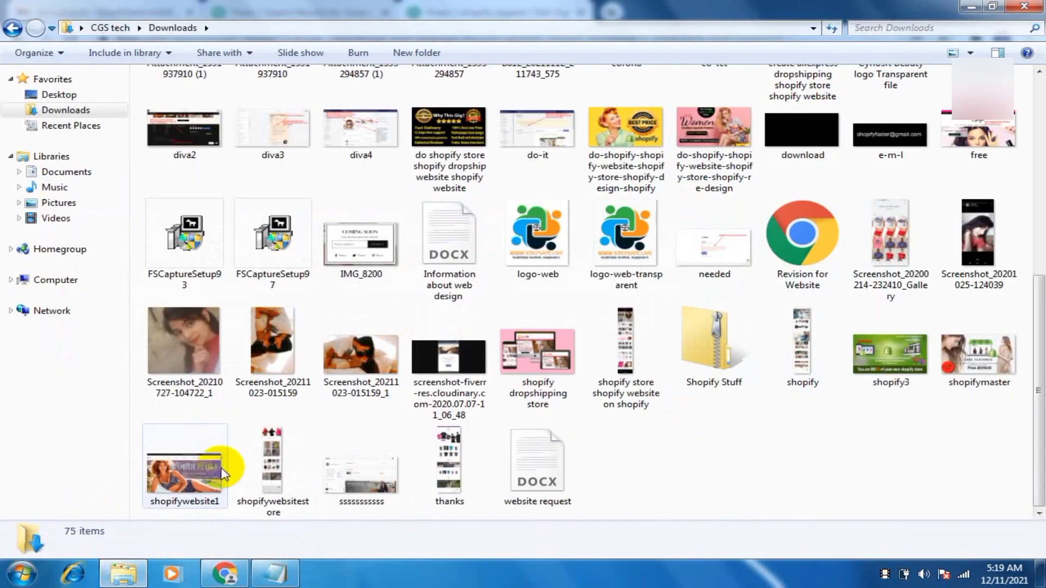
pyautogui.click(49, 282)
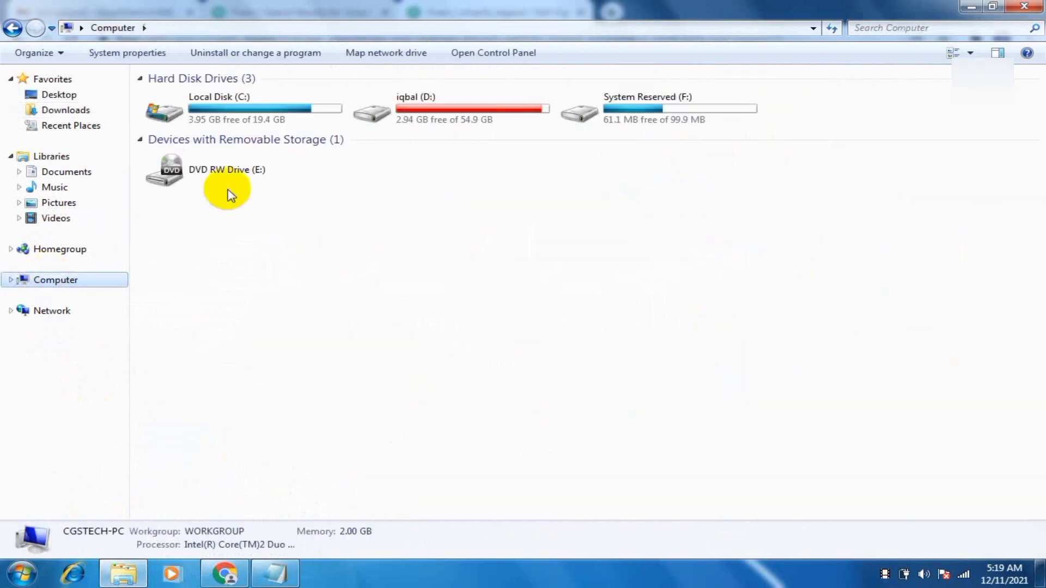
pyautogui.doubleClick(414, 126)
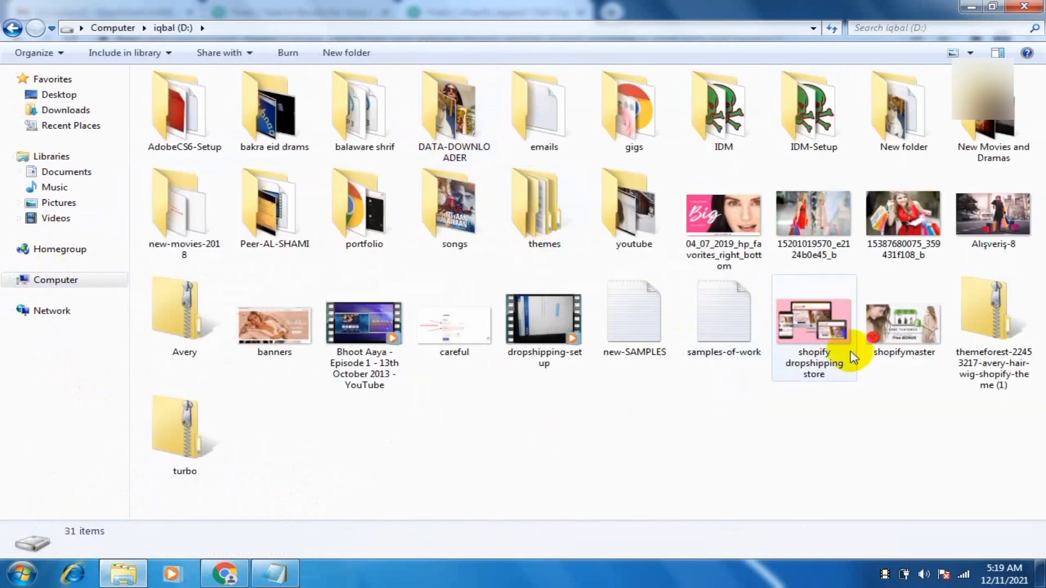
pyautogui.click(894, 342)
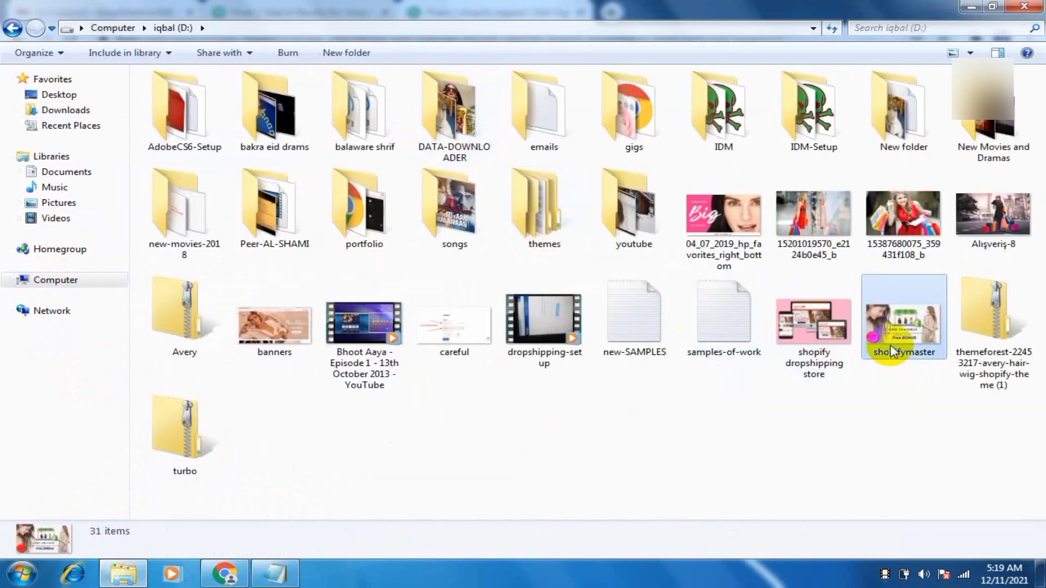
pyautogui.rightClick(890, 345)
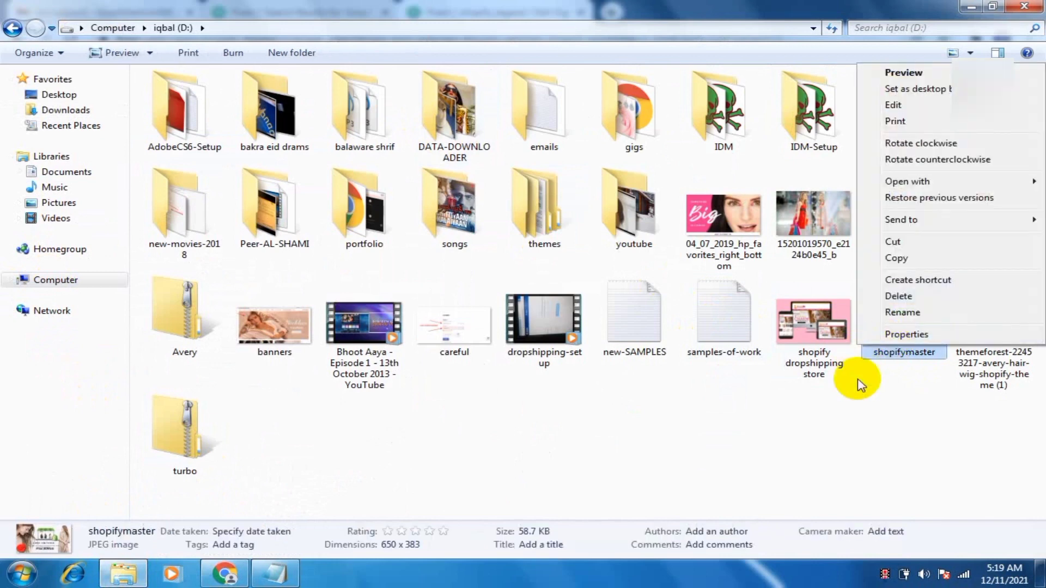
pyautogui.click(896, 313)
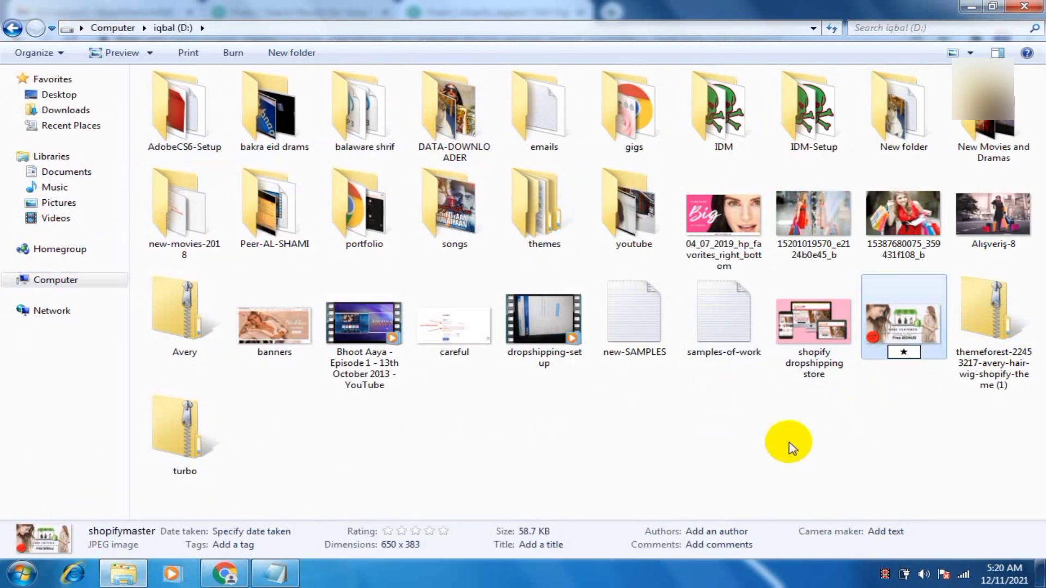
# Step: Switch back to the browser, copy the full gig title from the Overview stage and return to the Gallery stage
pyautogui.click(226, 575)
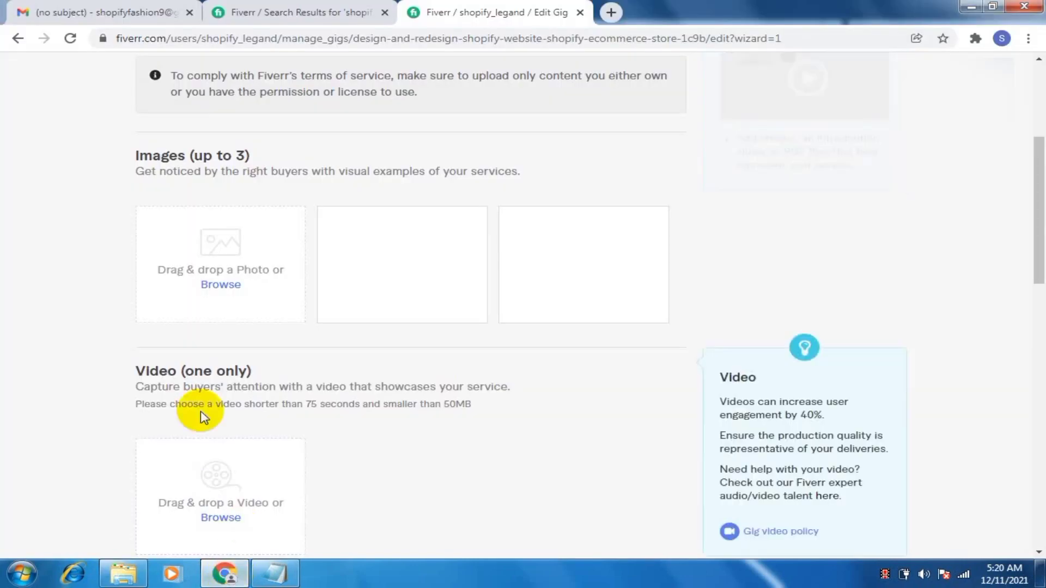
pyautogui.click(299, 7)
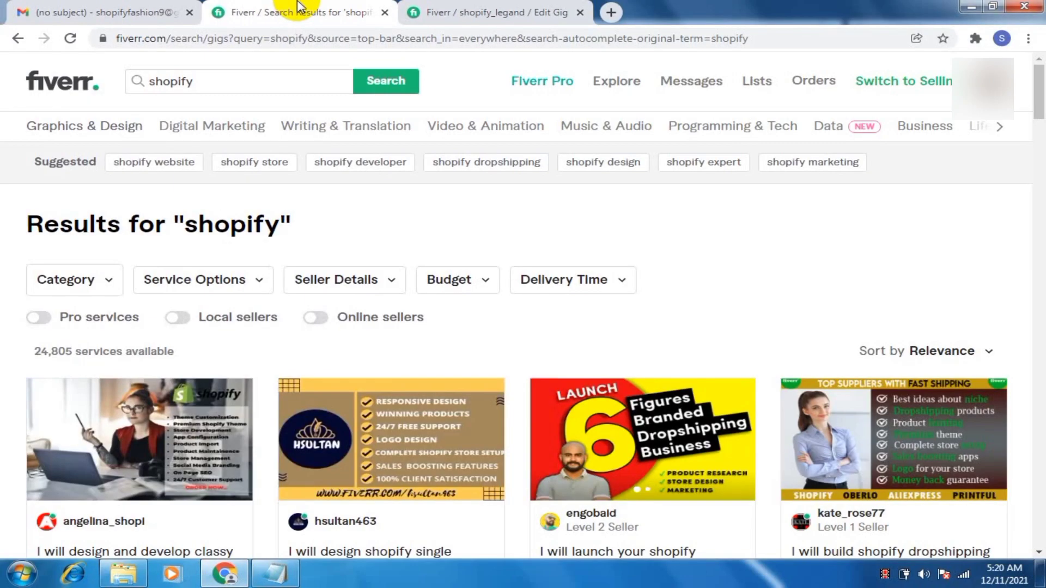
pyautogui.click(454, 7)
pyautogui.moveTo(1032, 196); pyautogui.dragTo(1032, 66)
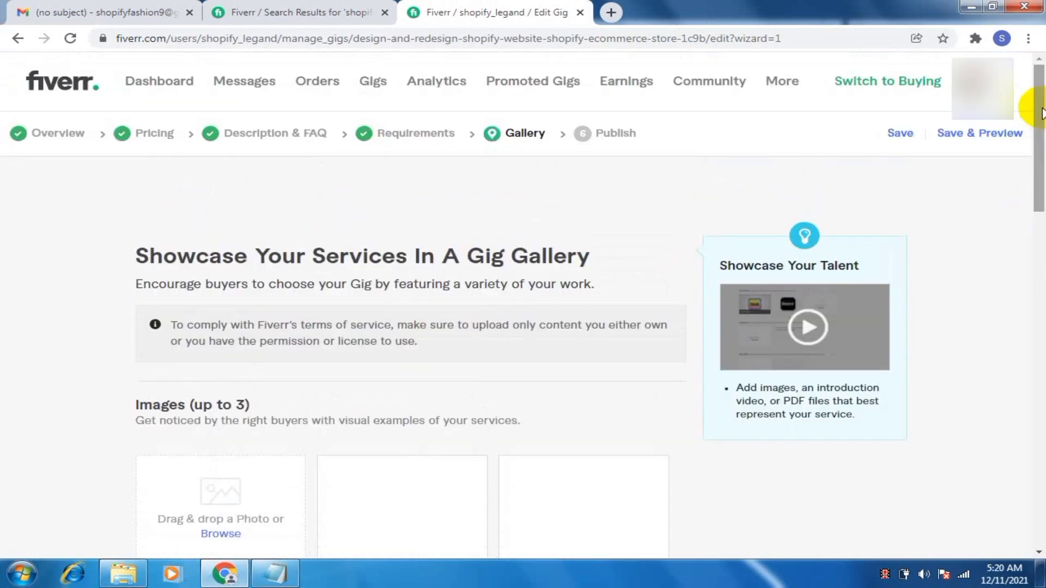
pyautogui.click(71, 133)
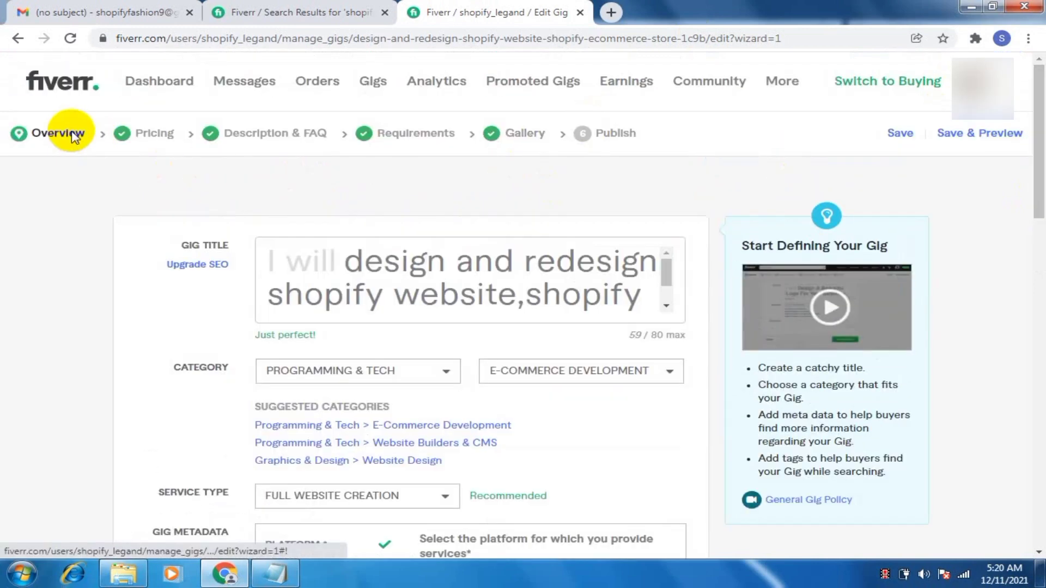
pyautogui.click(347, 267)
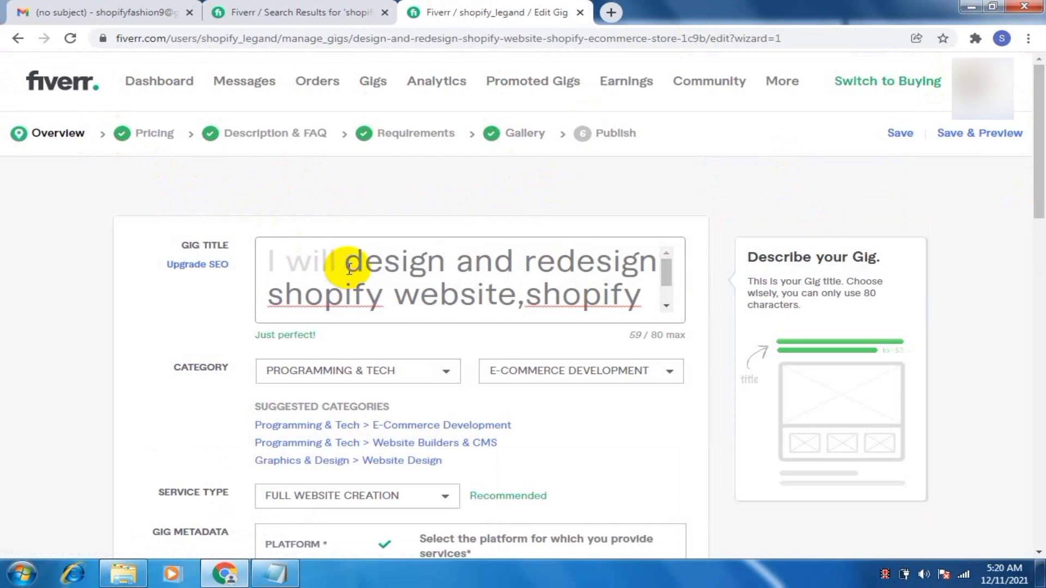
pyautogui.hotkey('ctrl', 'a')
pyautogui.hotkey('ctrl', 'c')
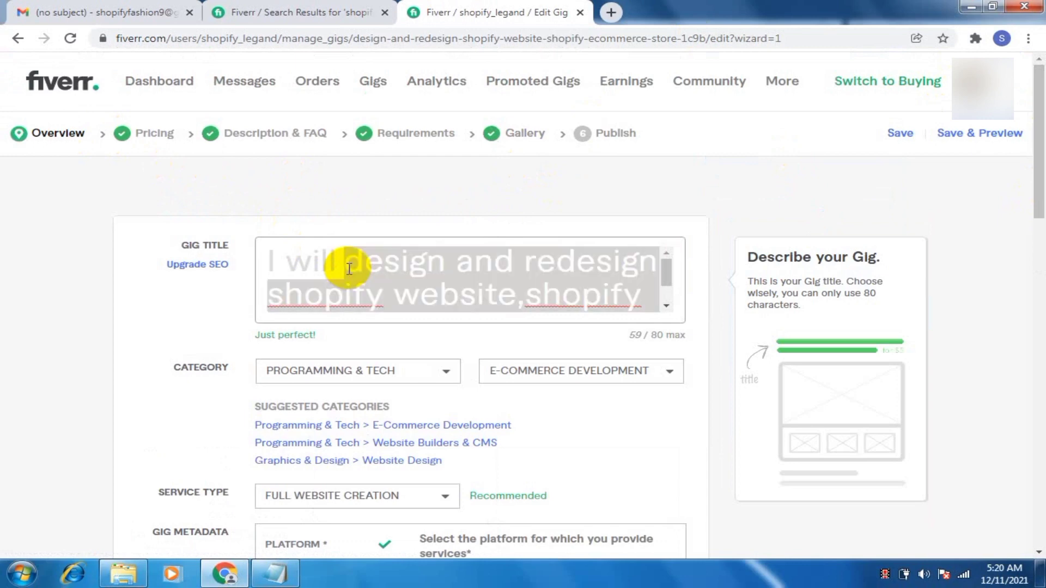
pyautogui.click(526, 133)
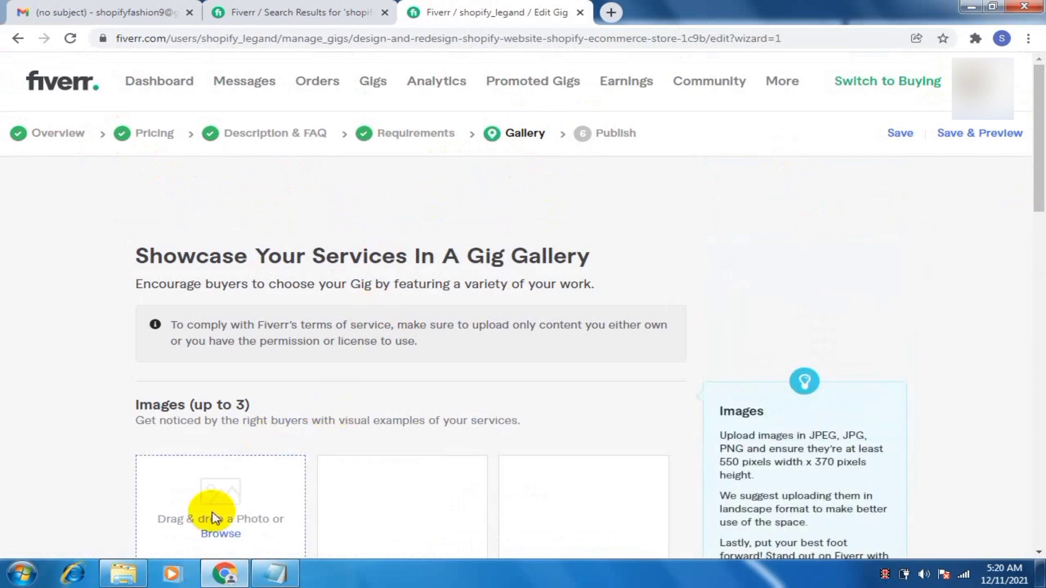
# Step: In File Explorer, rename the starred image on the D: drive as "design and redesign shopify website,shopify ecommerce store"
pyautogui.click(123, 574)
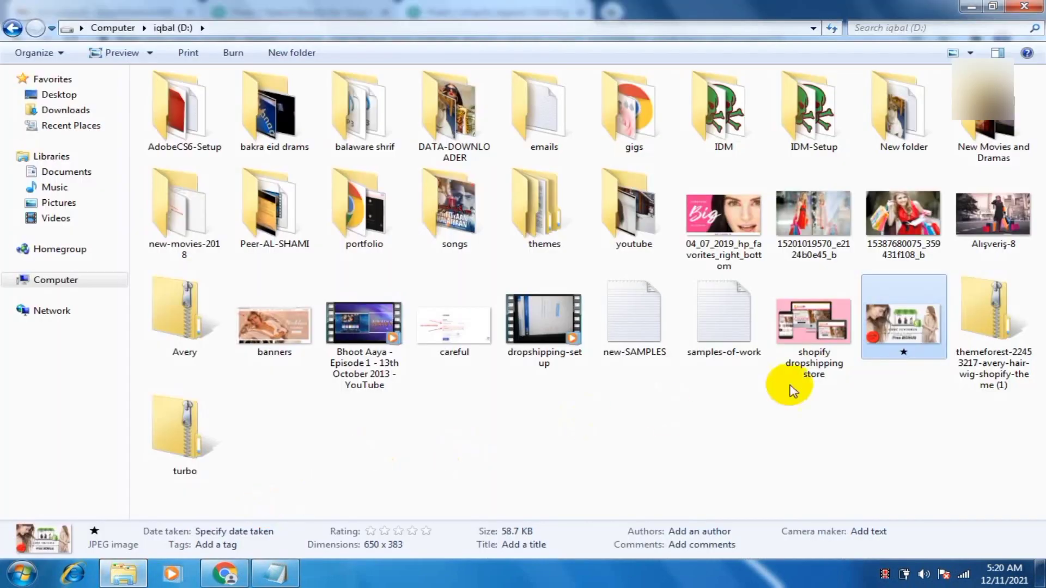
pyautogui.rightClick(899, 346)
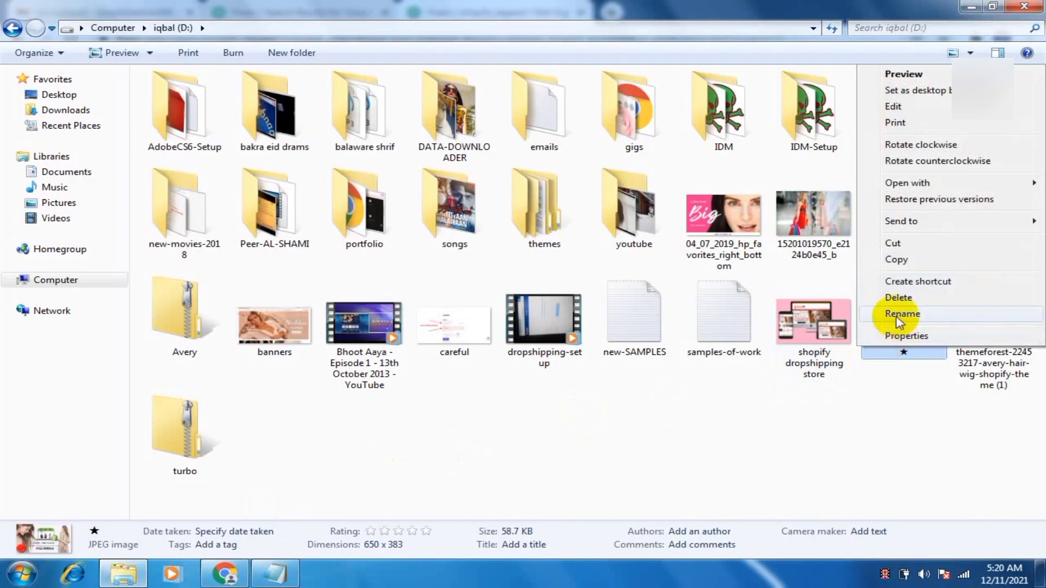
pyautogui.click(903, 314)
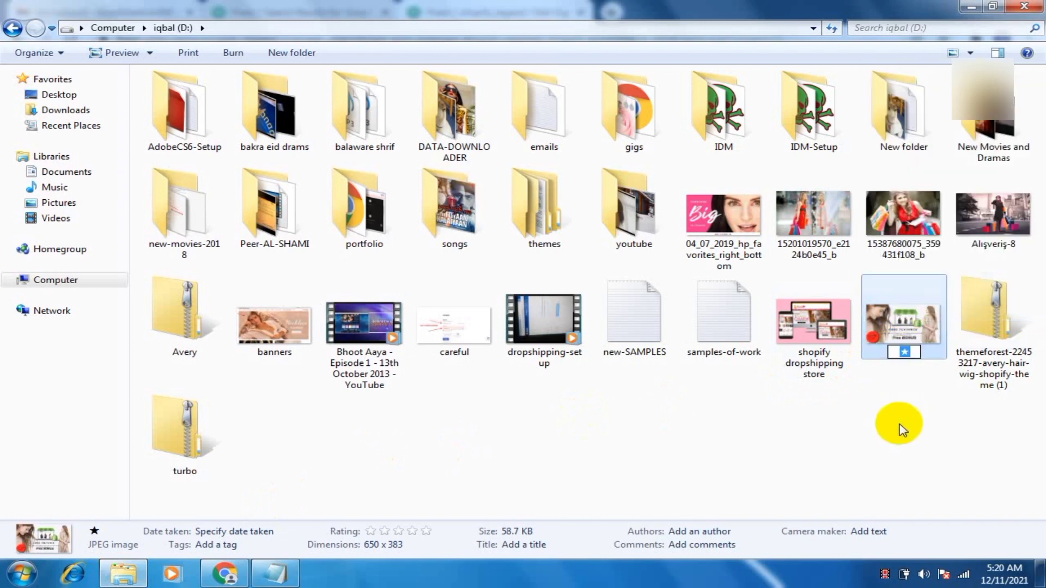
pyautogui.hotkey('ctrl', 'v')
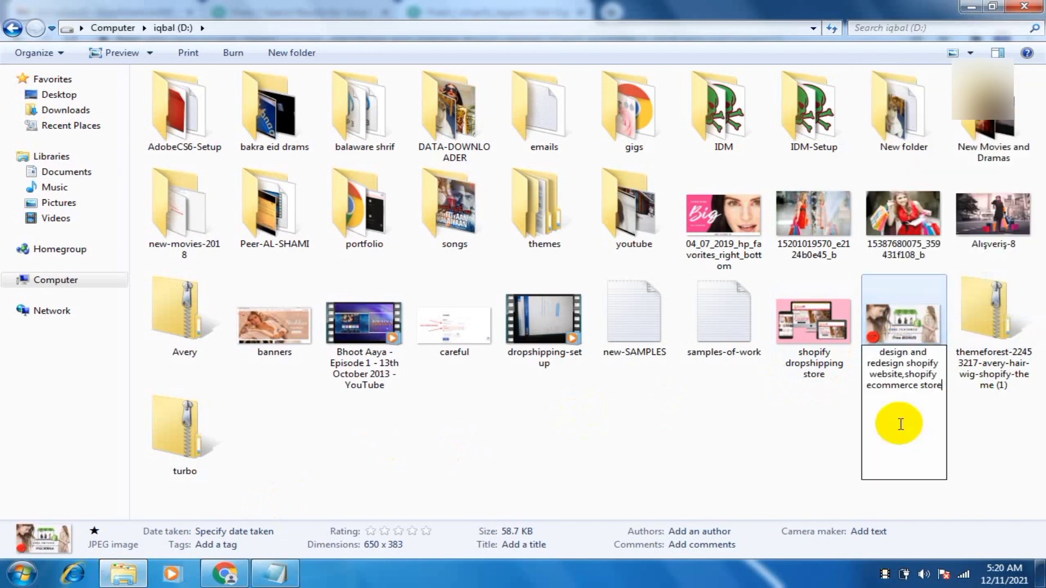
pyautogui.click(826, 419)
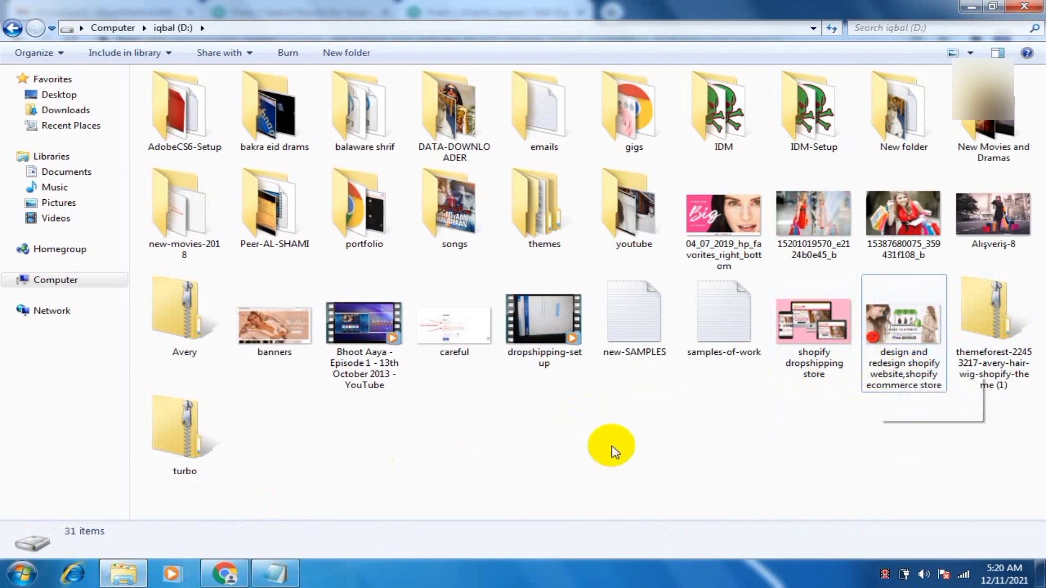
# Step: Switch back to the browser and start browsing for a photo for the first image slot of the gig gallery
pyautogui.click(224, 572)
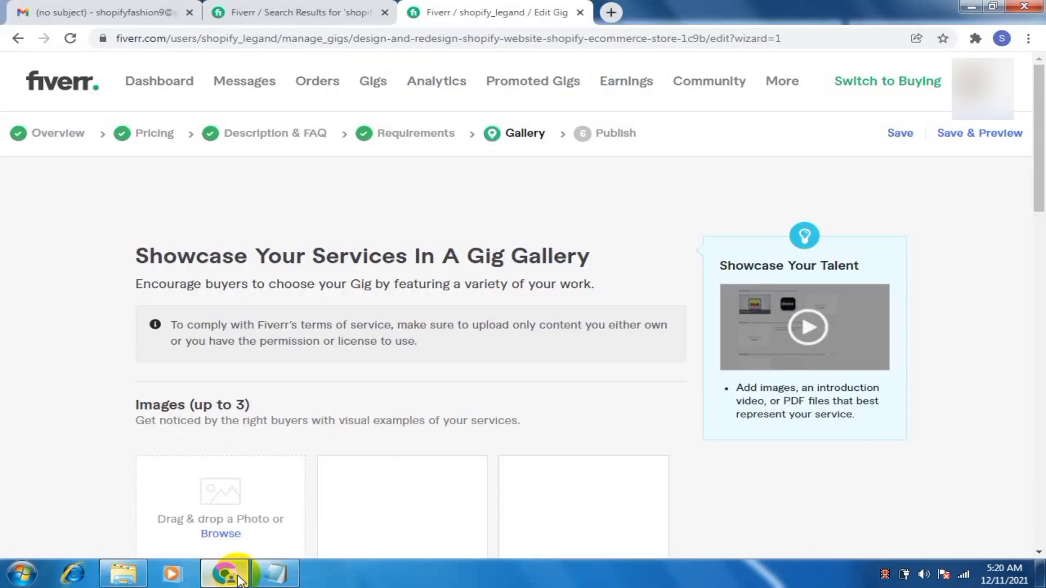
pyautogui.click(1030, 218)
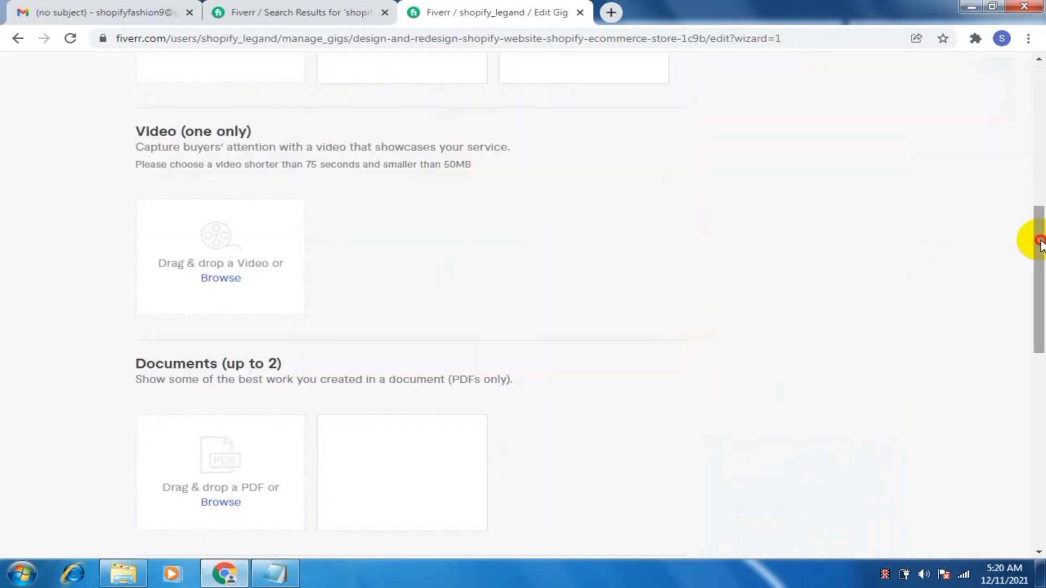
pyautogui.moveTo(1038, 243); pyautogui.dragTo(1030, 186)
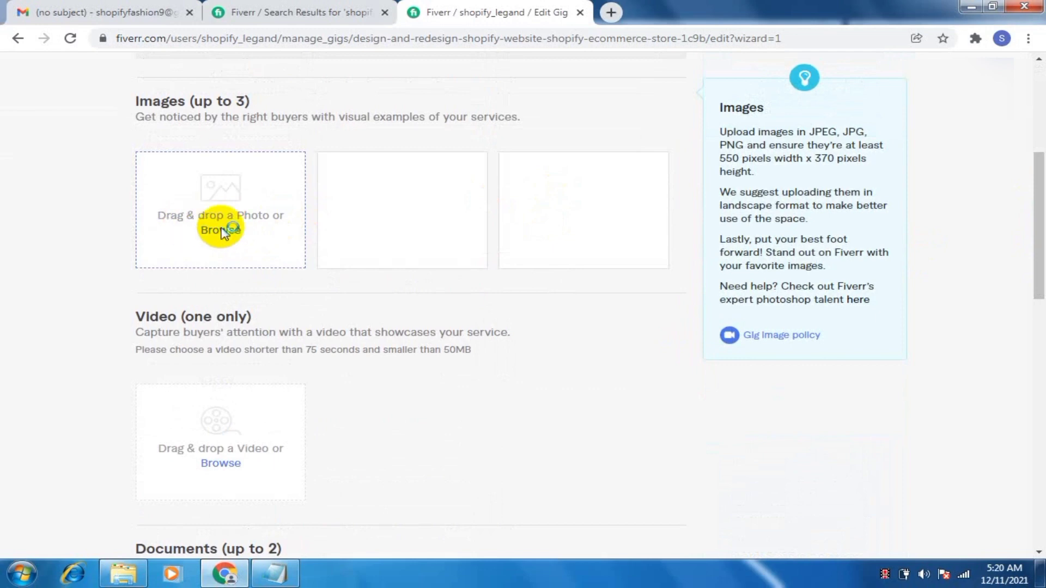
pyautogui.click(190, 228)
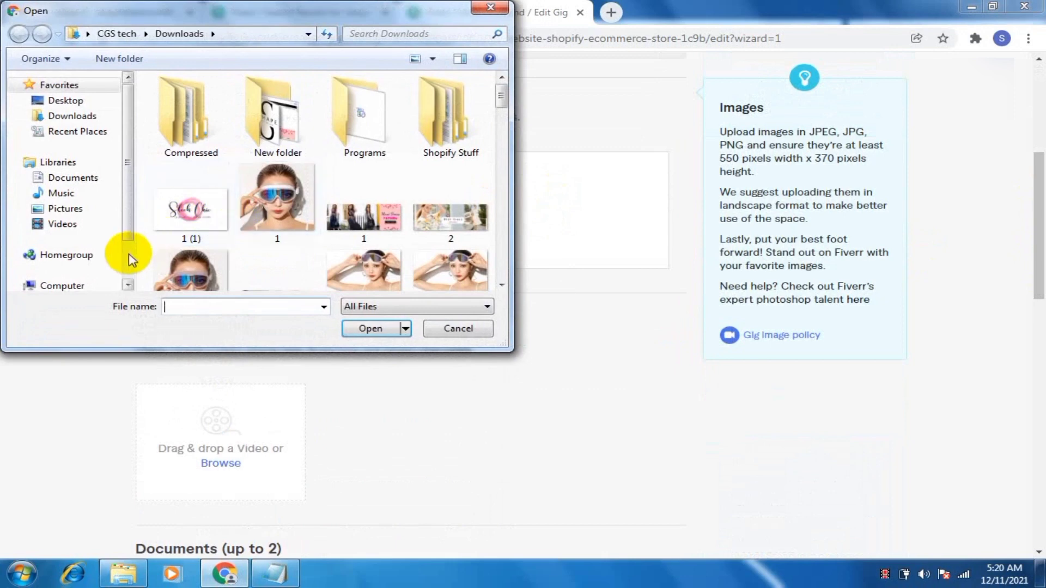
# Step: Upload "design and redesign shopify website,shopify ecommerce store" from the iqbal (D:) drive as the gig's first gallery image
pyautogui.scroll(-2, 129, 254)
pyautogui.click(82, 232)
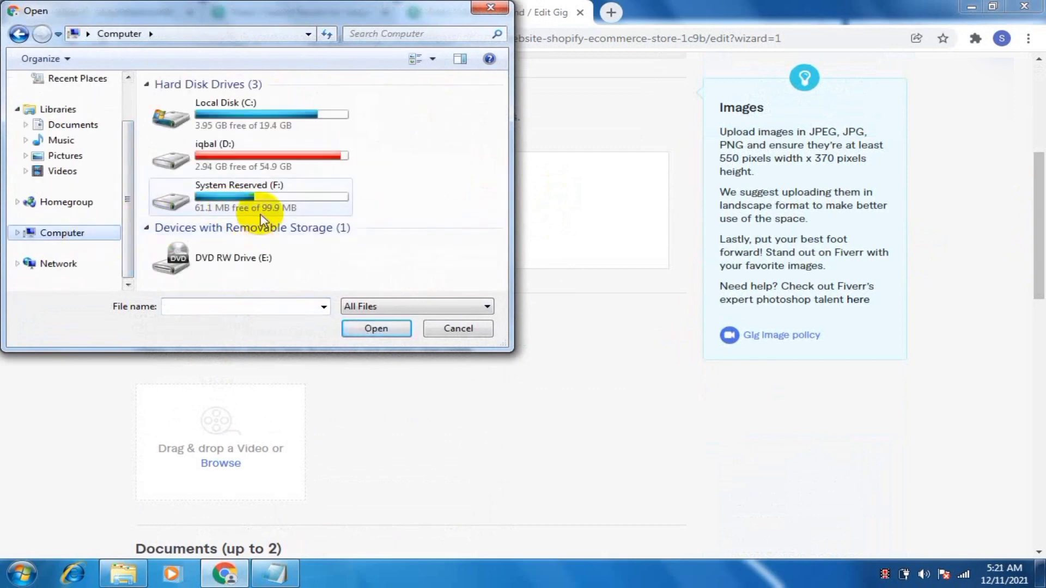
pyautogui.doubleClick(275, 164)
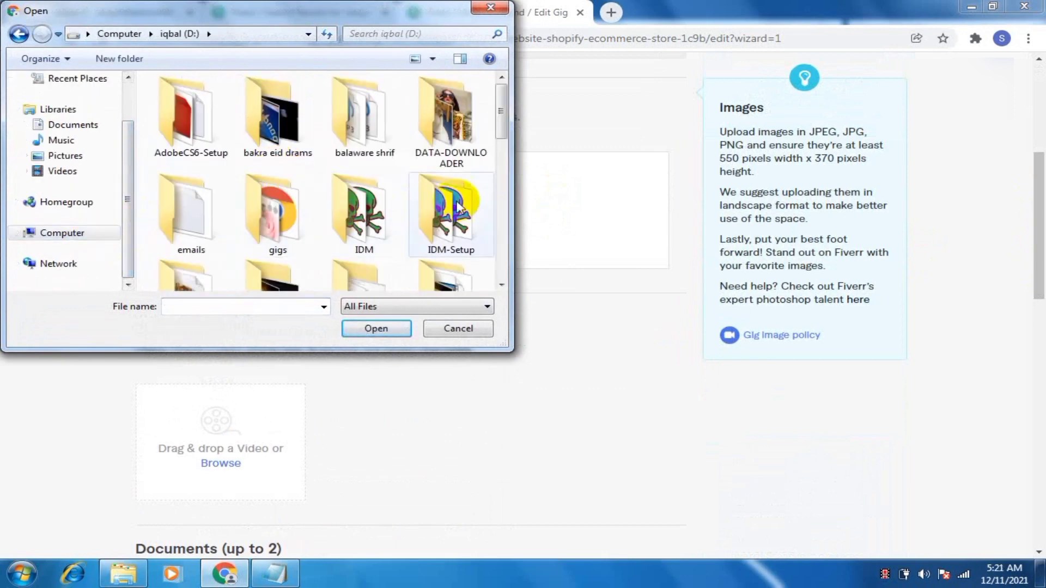
pyautogui.click(498, 140)
pyautogui.moveTo(502, 157); pyautogui.dragTo(498, 243)
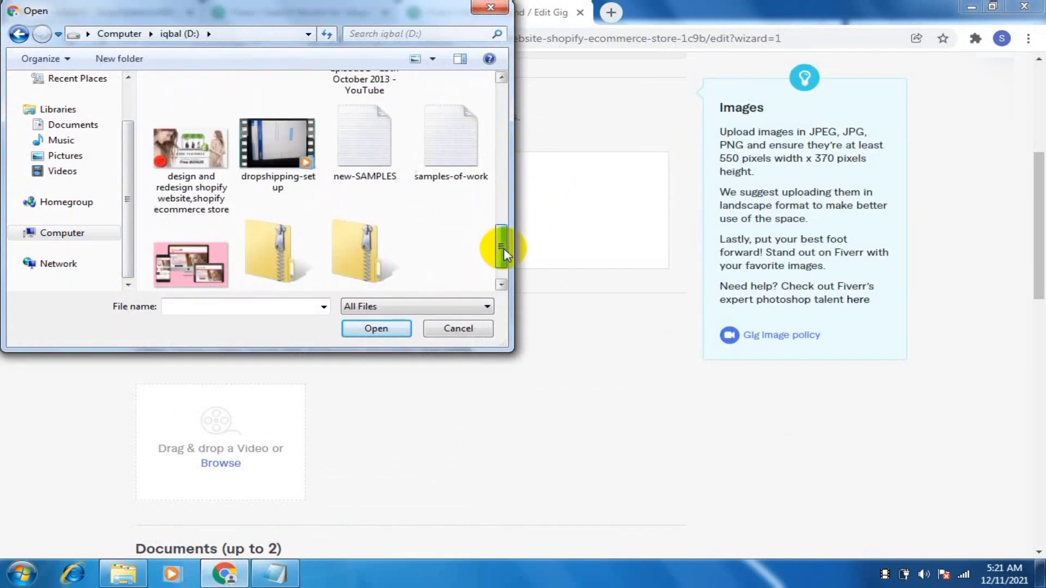
pyautogui.click(199, 188)
pyautogui.click(376, 328)
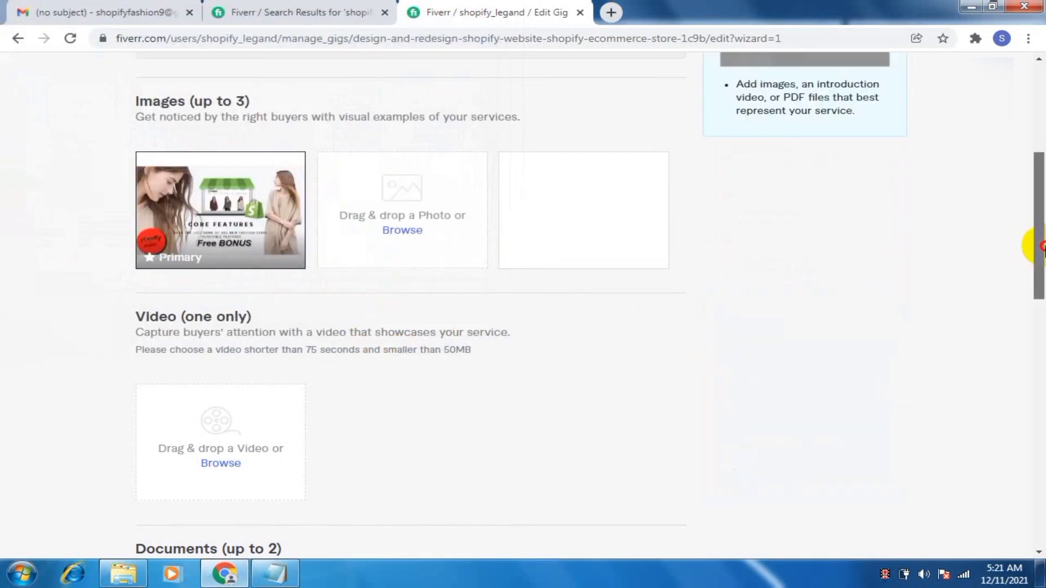
# Step: Save the gallery to reach the Publish stage and publish the gig
pyautogui.moveTo(1041, 247); pyautogui.dragTo(1030, 159)
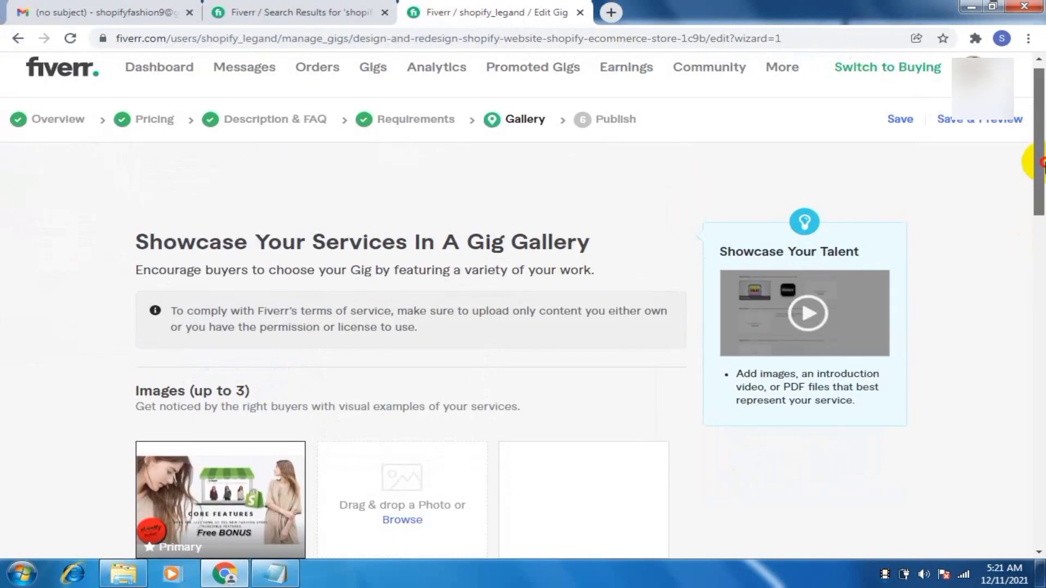
pyautogui.click(902, 128)
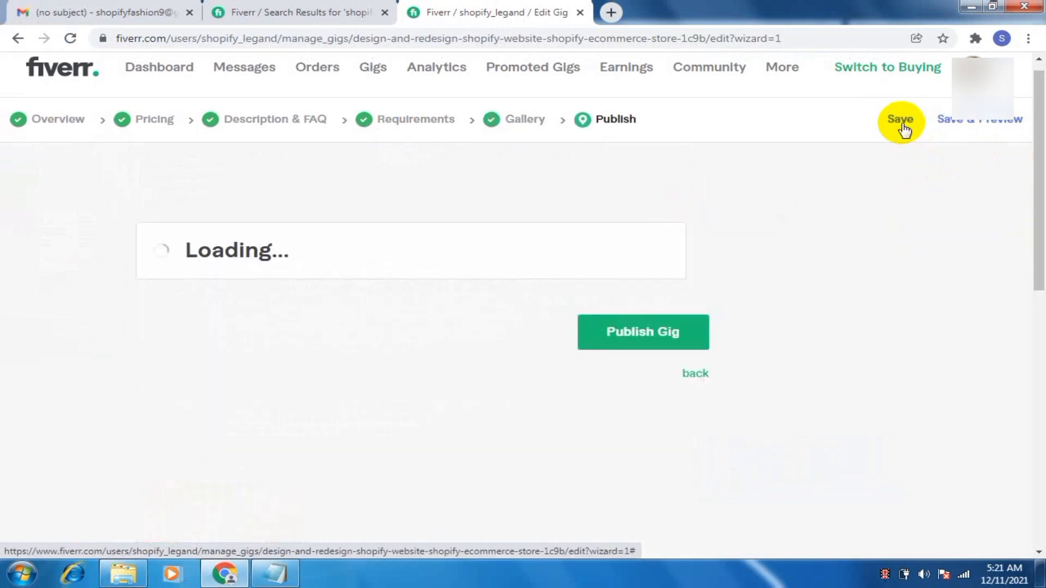
pyautogui.moveTo(1040, 179); pyautogui.dragTo(1038, 222)
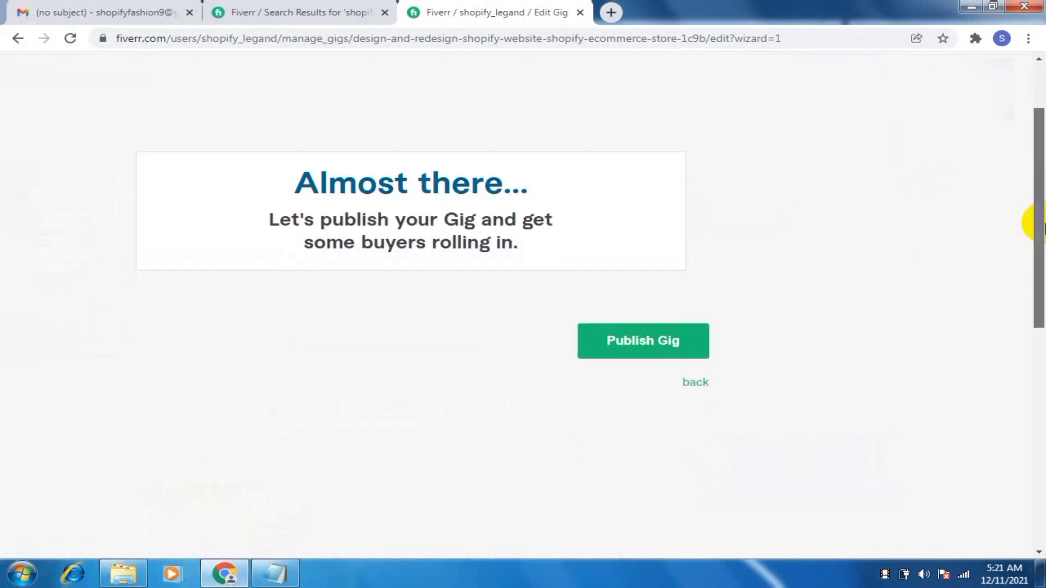
pyautogui.click(678, 346)
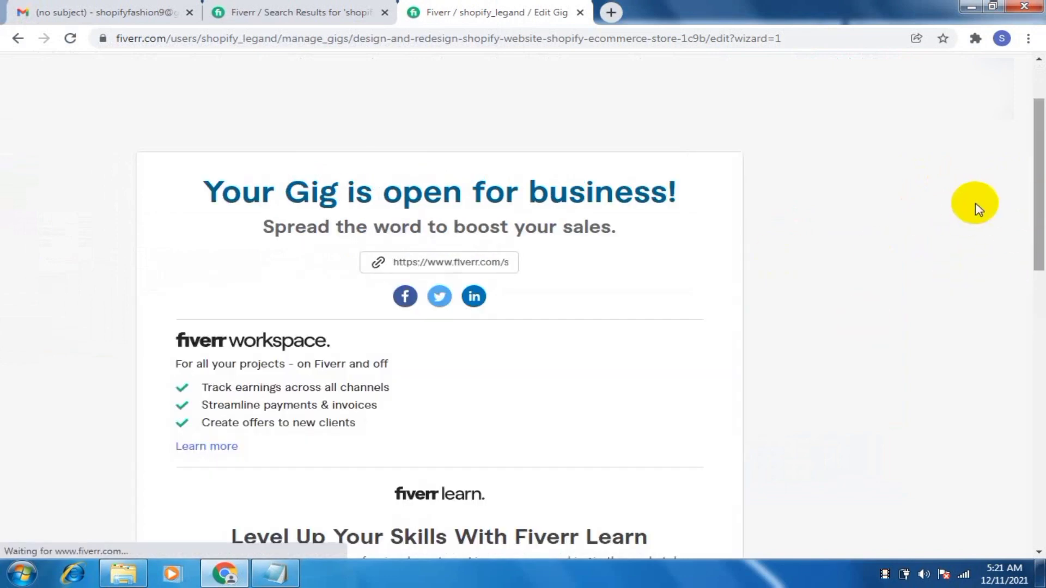
# Step: Look over the publish confirmation page with its sharing options and open the account's Gigs overview
pyautogui.moveTo(1038, 191); pyautogui.dragTo(1038, 226)
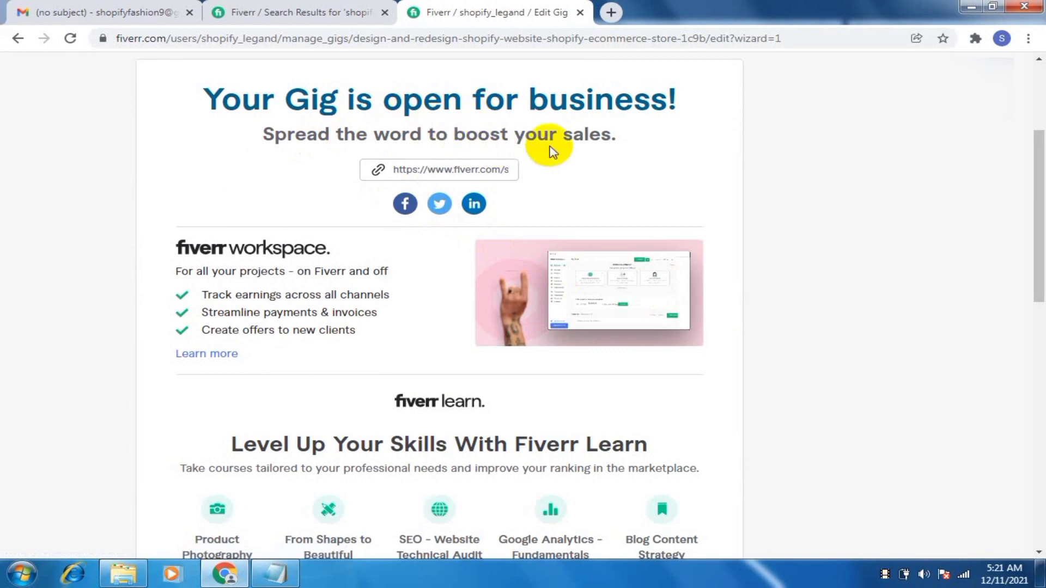
pyautogui.moveTo(454, 133); pyautogui.dragTo(643, 133)
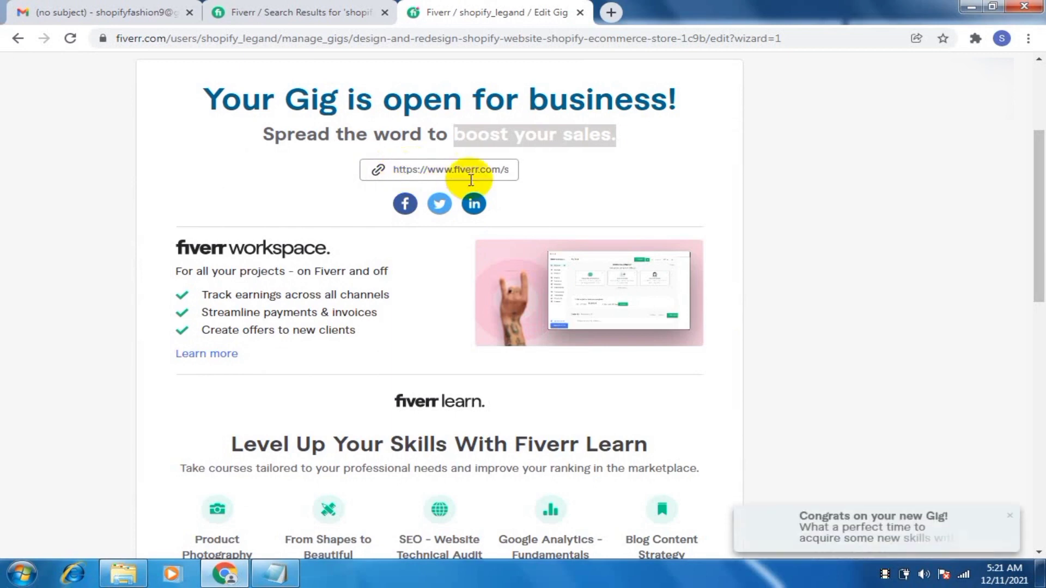
pyautogui.moveTo(1038, 261); pyautogui.dragTo(1035, 268)
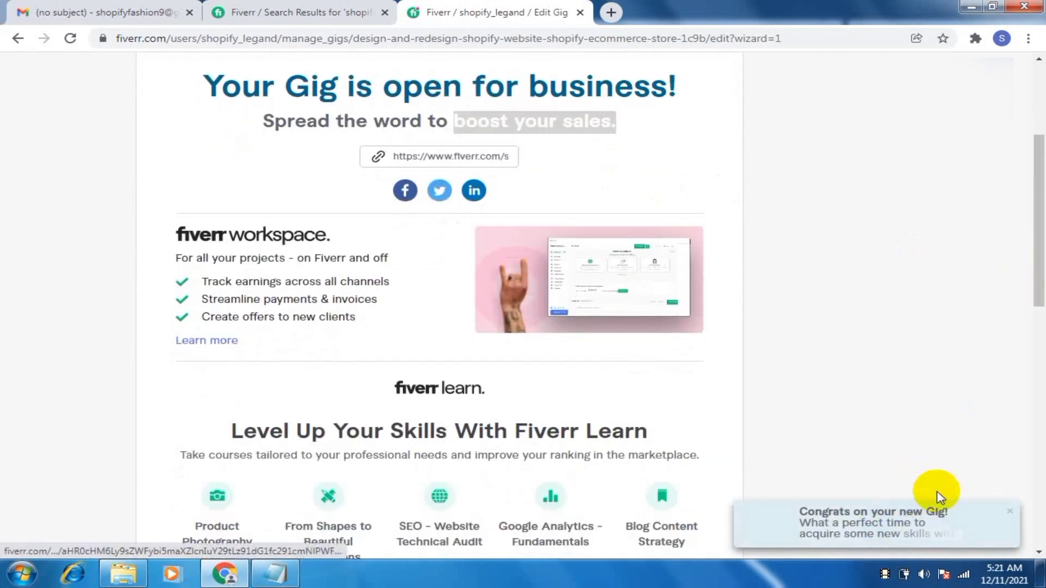
pyautogui.moveTo(1036, 287); pyautogui.dragTo(1034, 205)
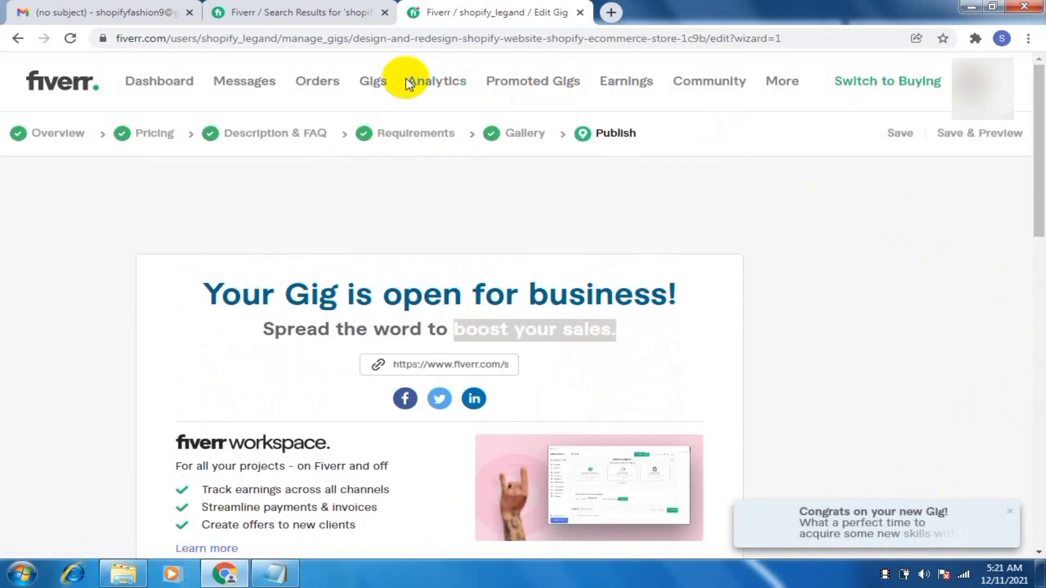
pyautogui.click(374, 81)
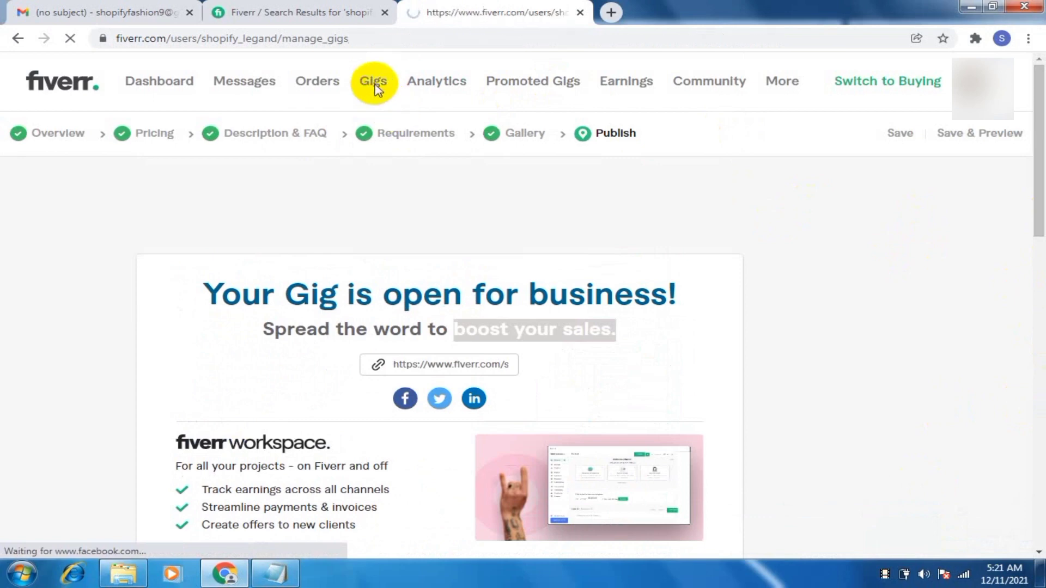
# Step: Examine the active gigs list, checking the impressions of the new "design and redesign shopify website,shopify ecommerce store" gig
pyautogui.moveTo(1042, 194)
pyautogui.mouseDown()
pyautogui.moveTo(1035, 273)
pyautogui.moveTo(1035, 211)
pyautogui.mouseUp()
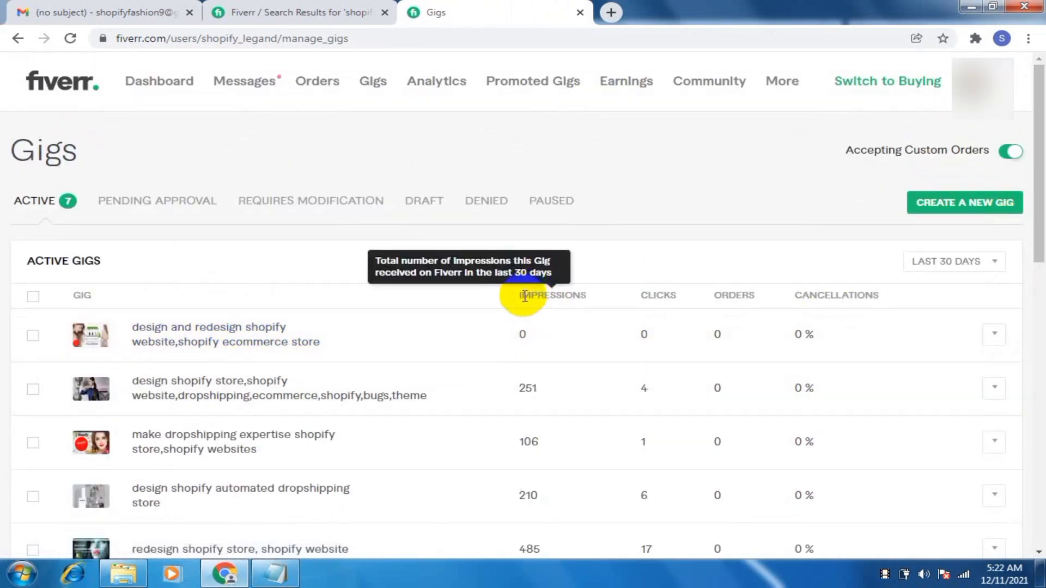
pyautogui.moveTo(514, 296); pyautogui.dragTo(564, 297)
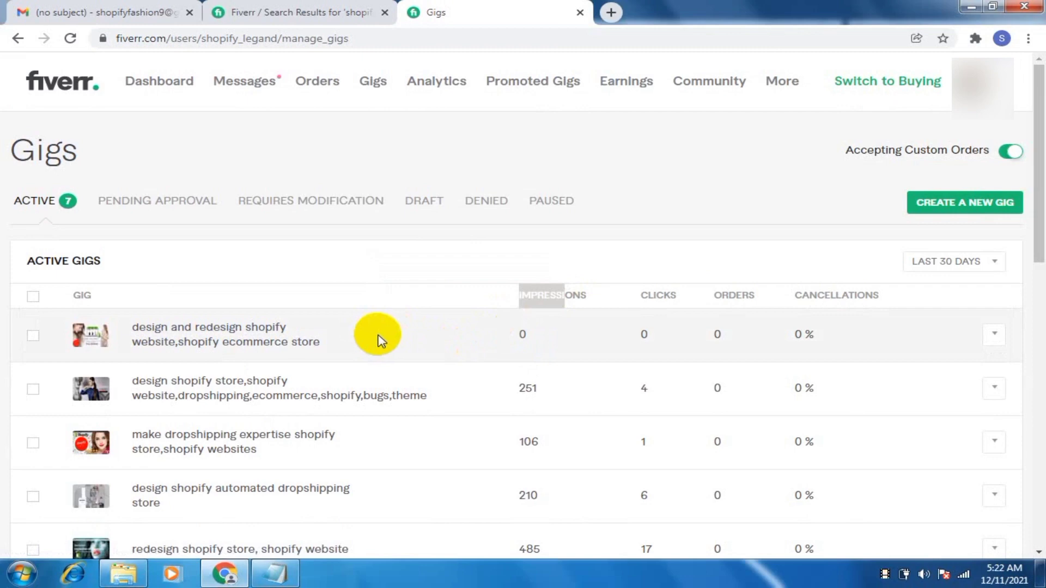
pyautogui.click(422, 270)
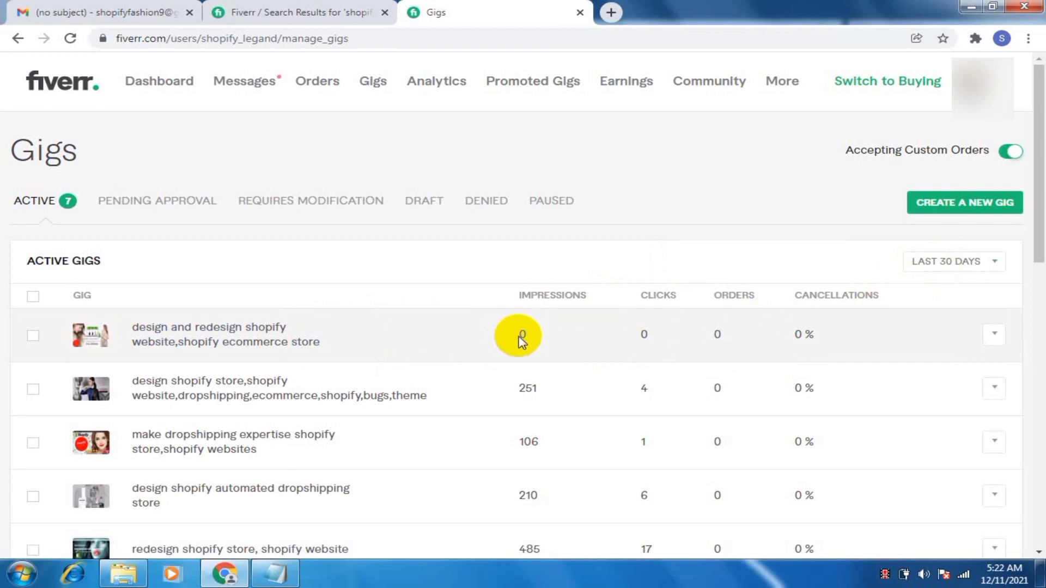
pyautogui.moveTo(519, 337); pyautogui.dragTo(549, 338)
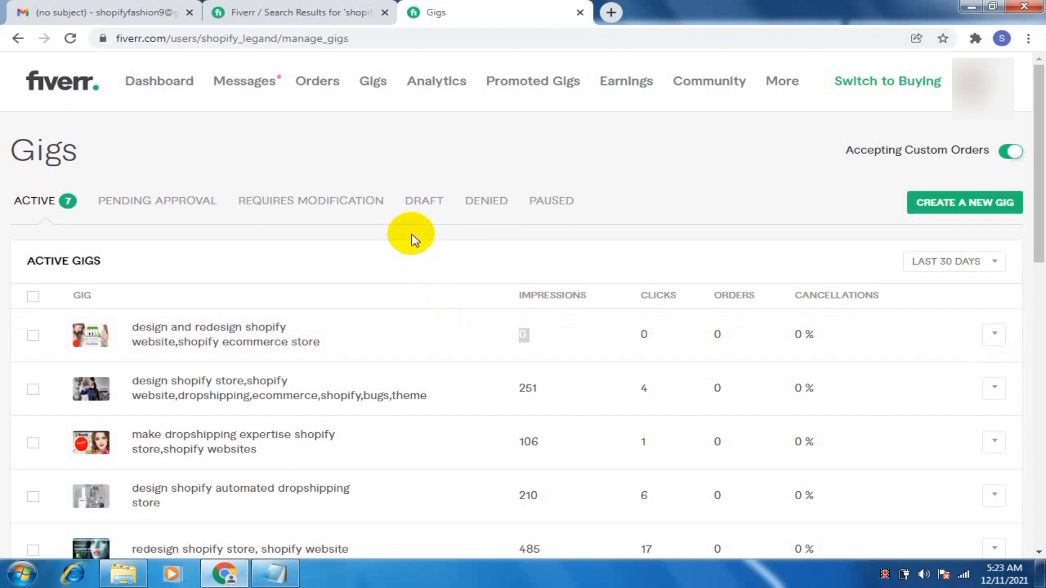
pyautogui.click(480, 250)
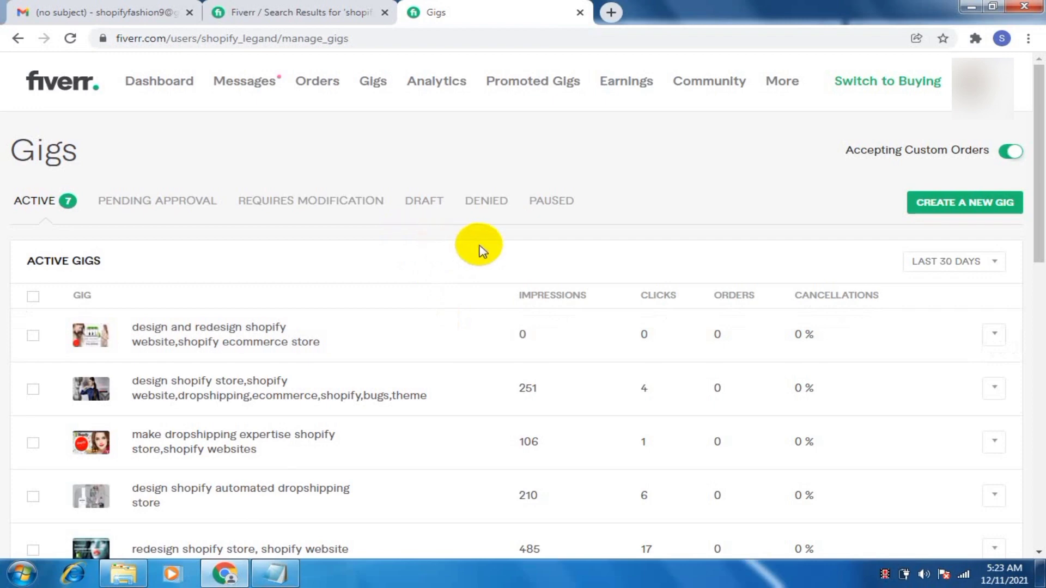